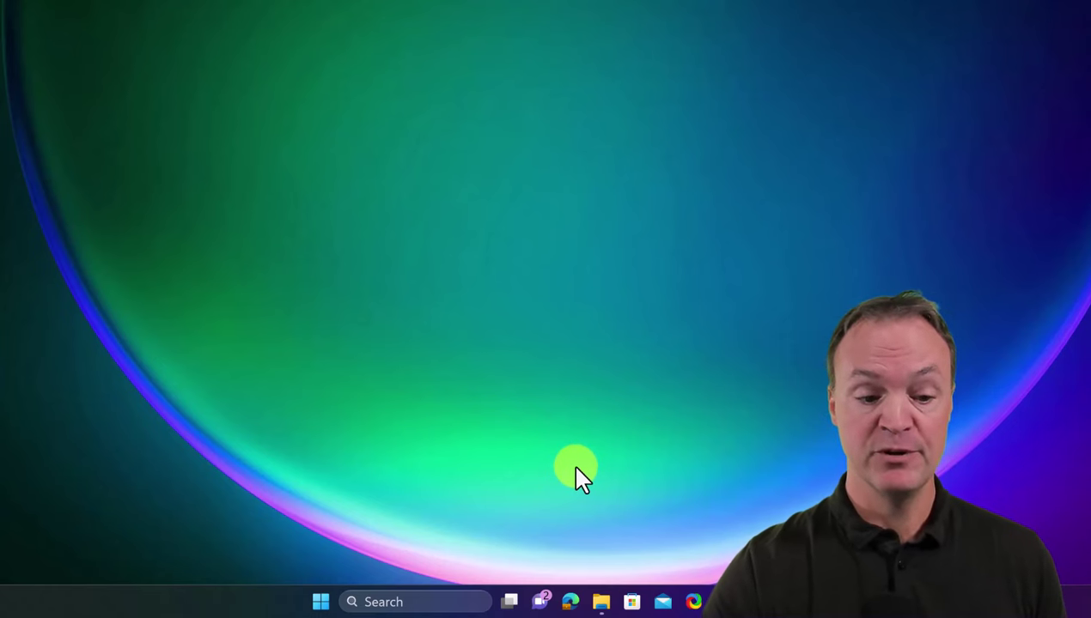
Search Windows for 'outlook' and launch the classic Outlook app from the best match
click(411, 602)
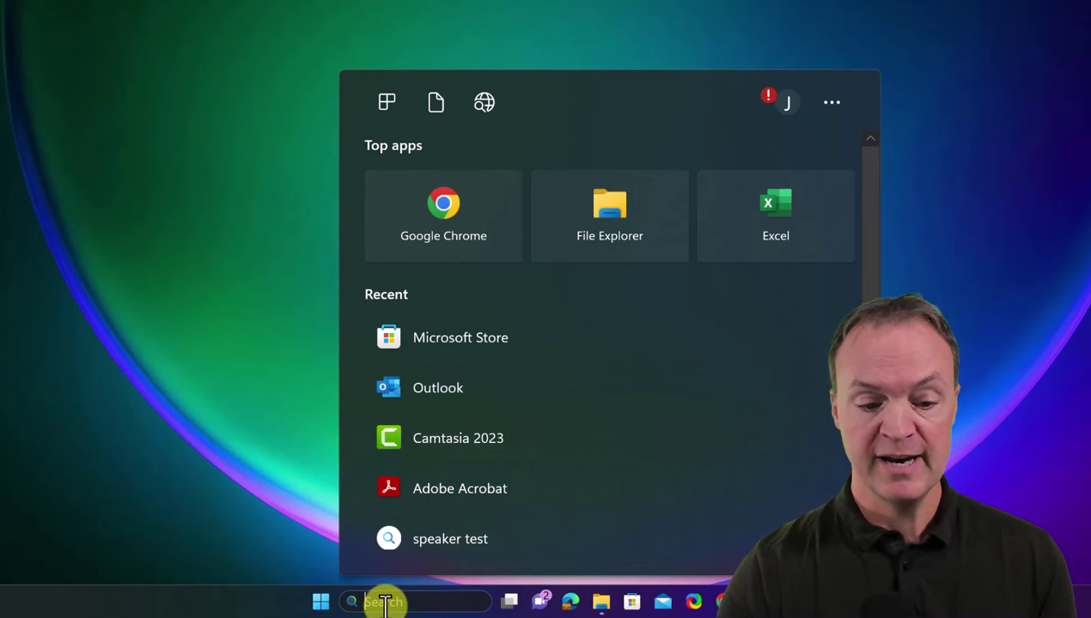
text(outlo)
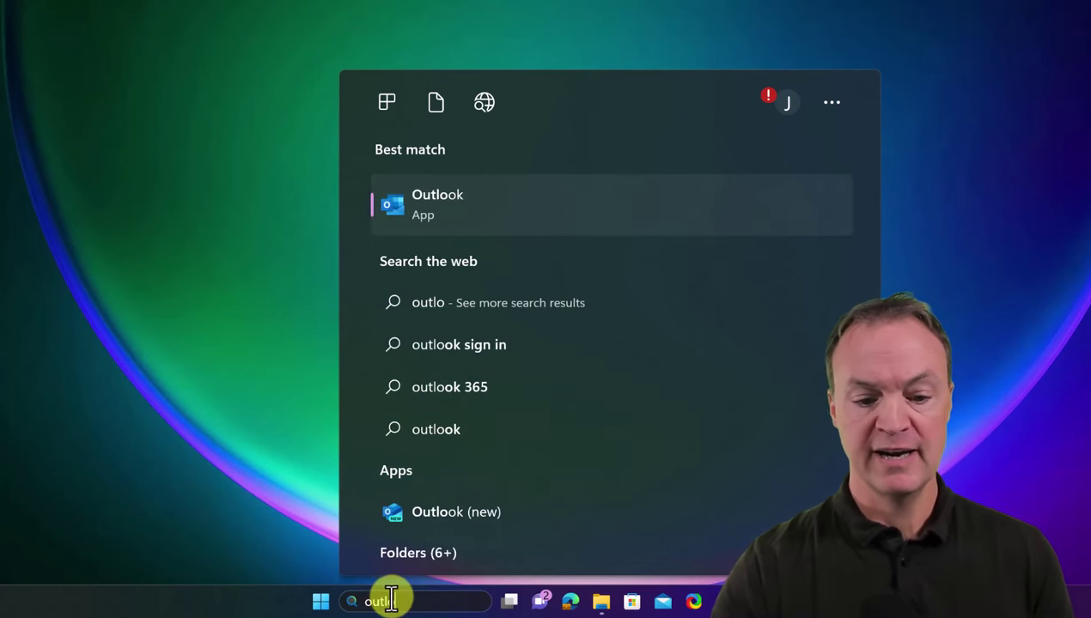
text(ok)
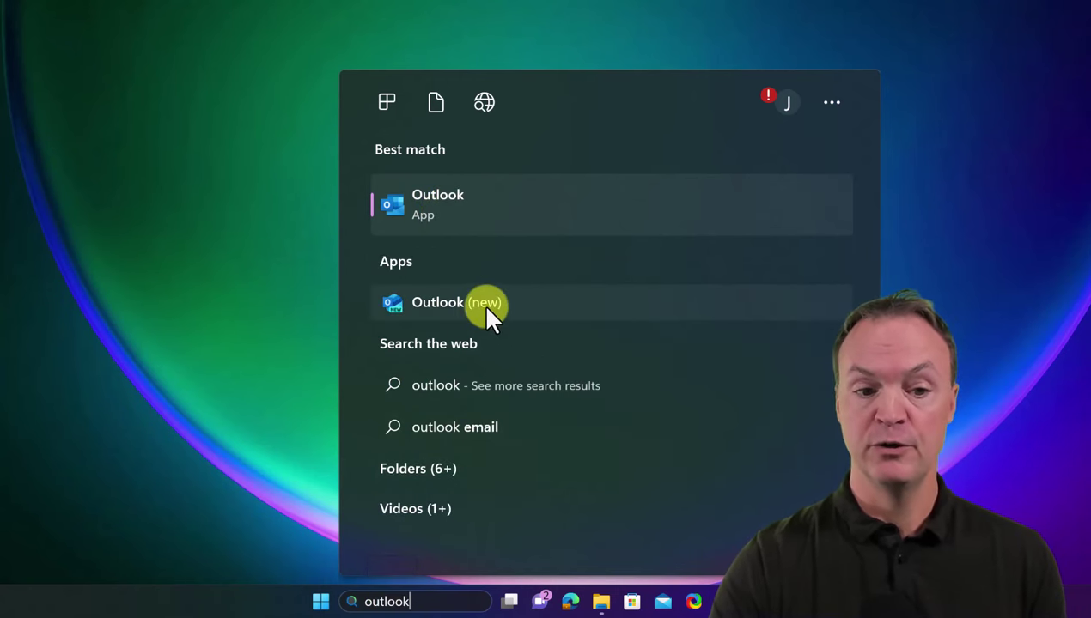
click(484, 231)
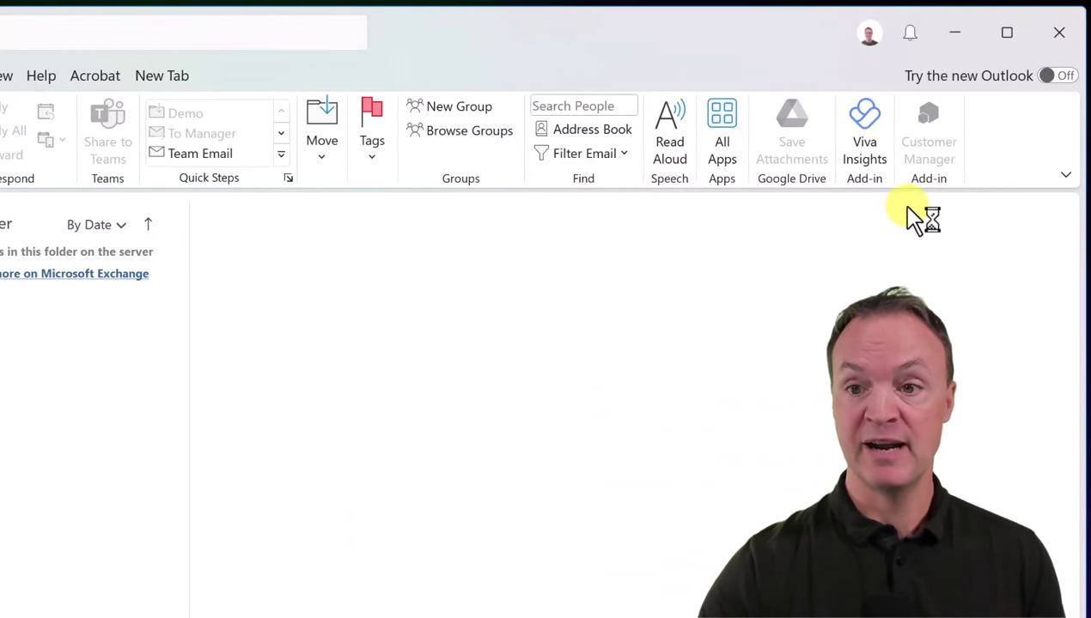
Turn on 'Try the new Outlook' and confirm switching to the new app
click(1058, 78)
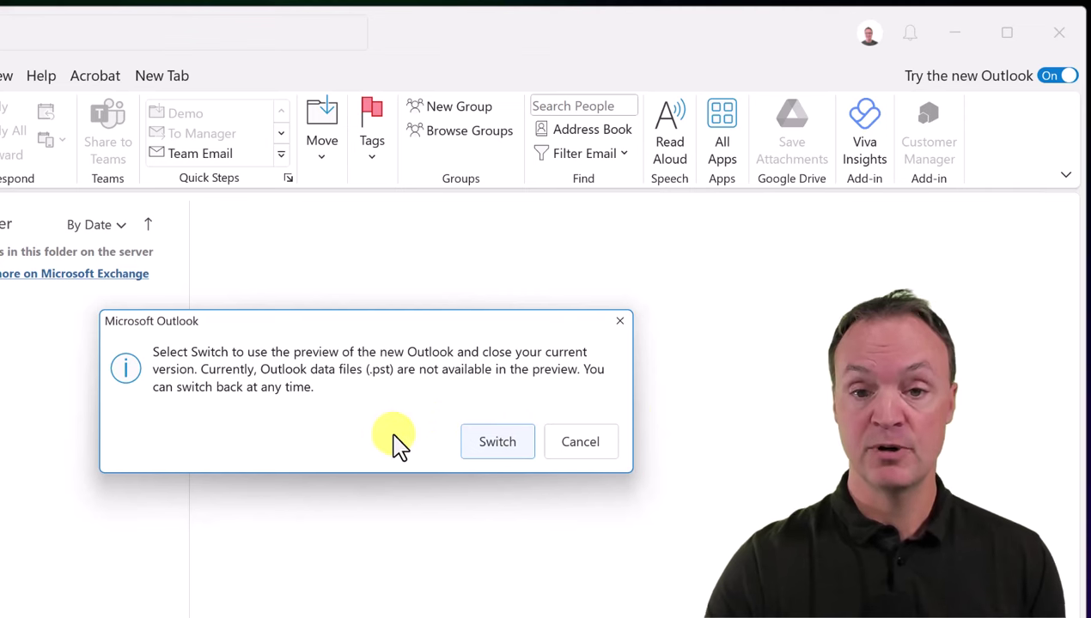
click(499, 447)
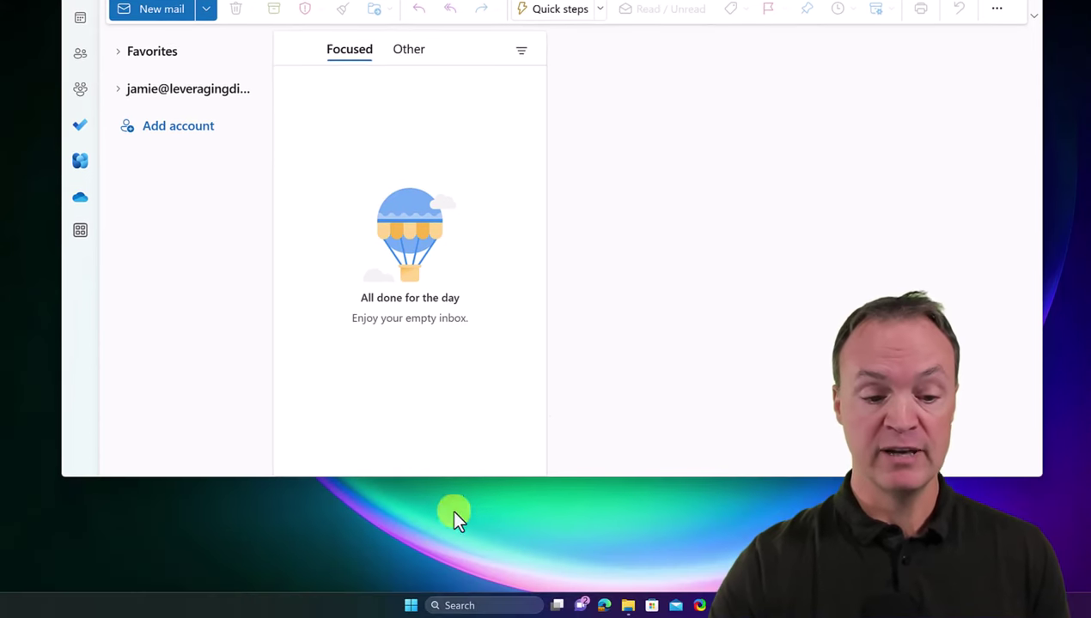
Launch Microsoft Store, search 'outlook' and open the Outlook for Windows product page
click(487, 605)
text(s)
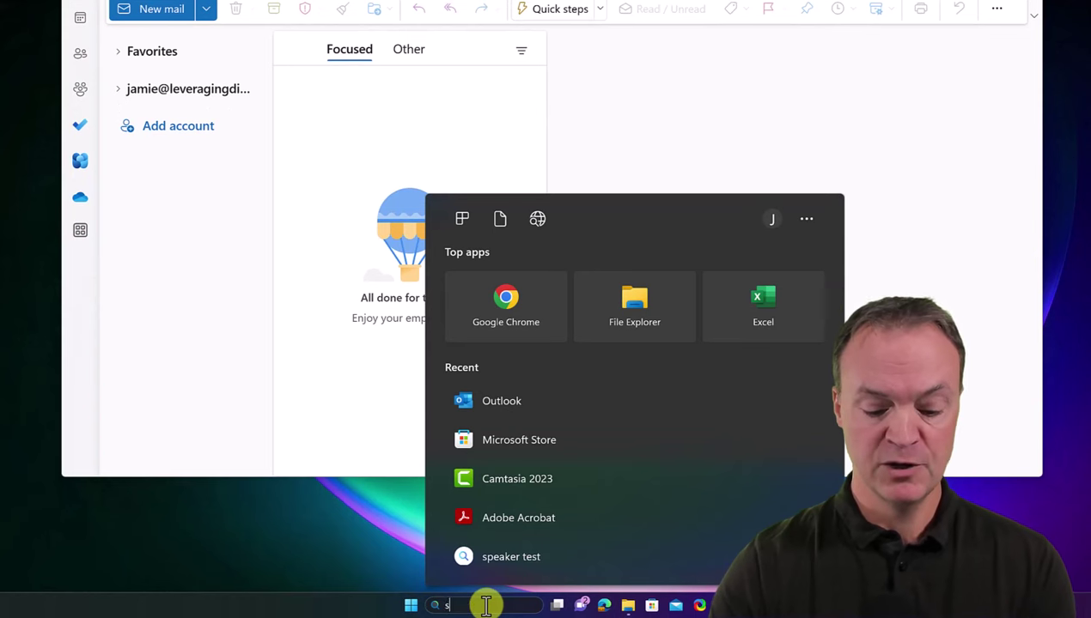
text(to)
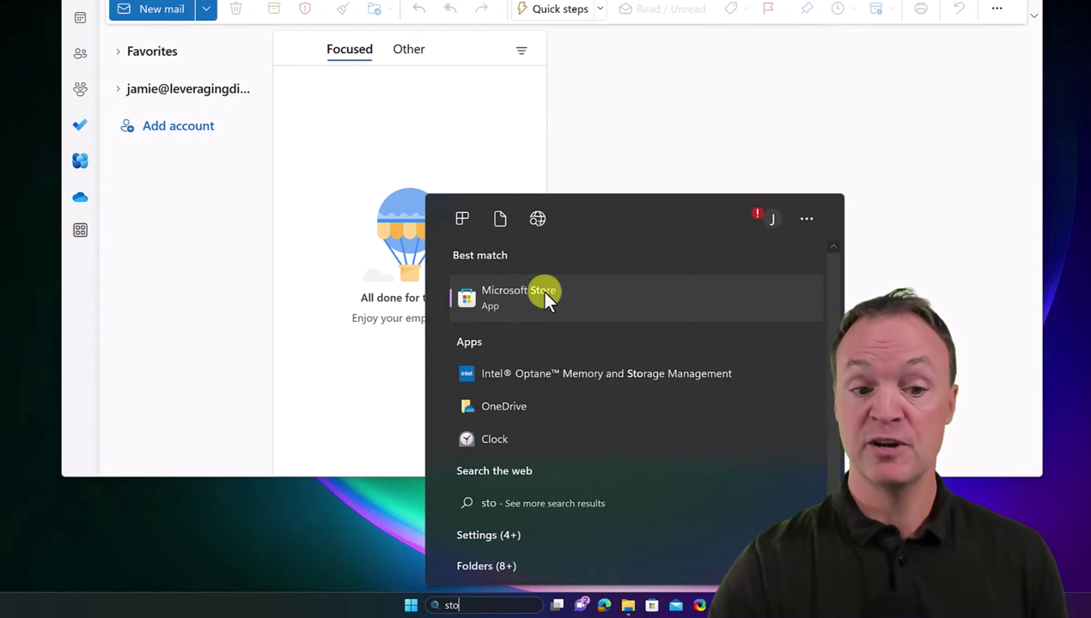
click(545, 293)
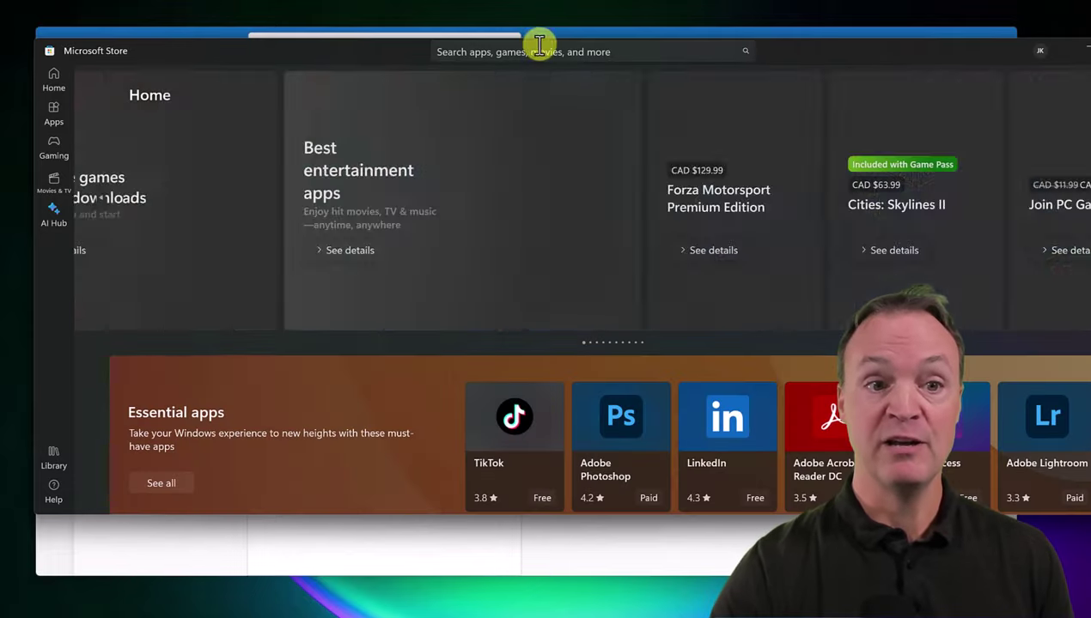
click(534, 52)
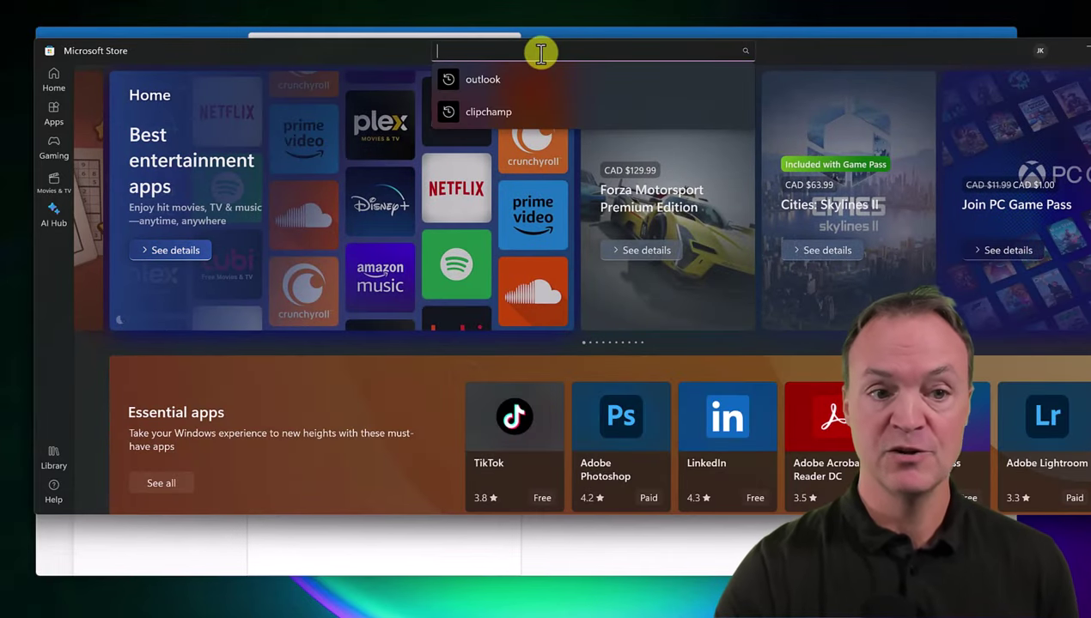
click(541, 79)
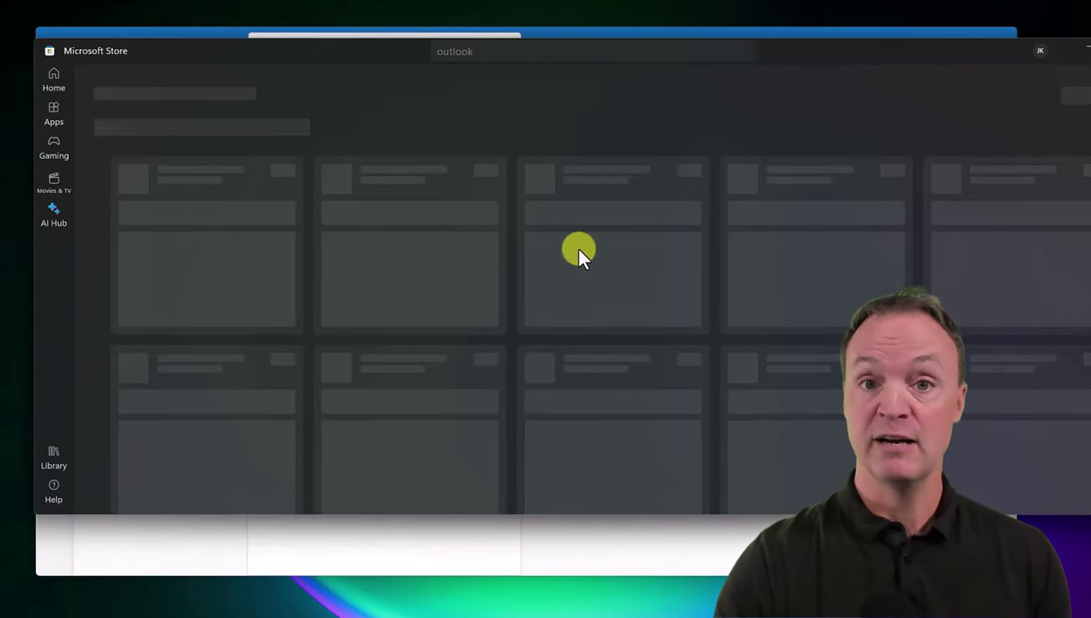
scroll(398, 353, down, 3)
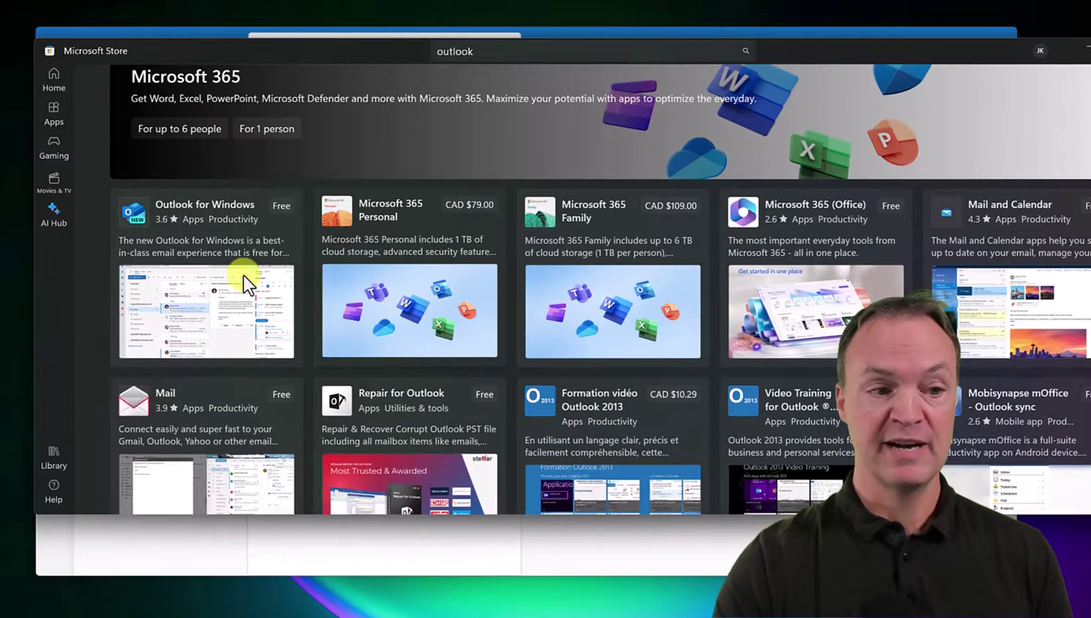
click(199, 247)
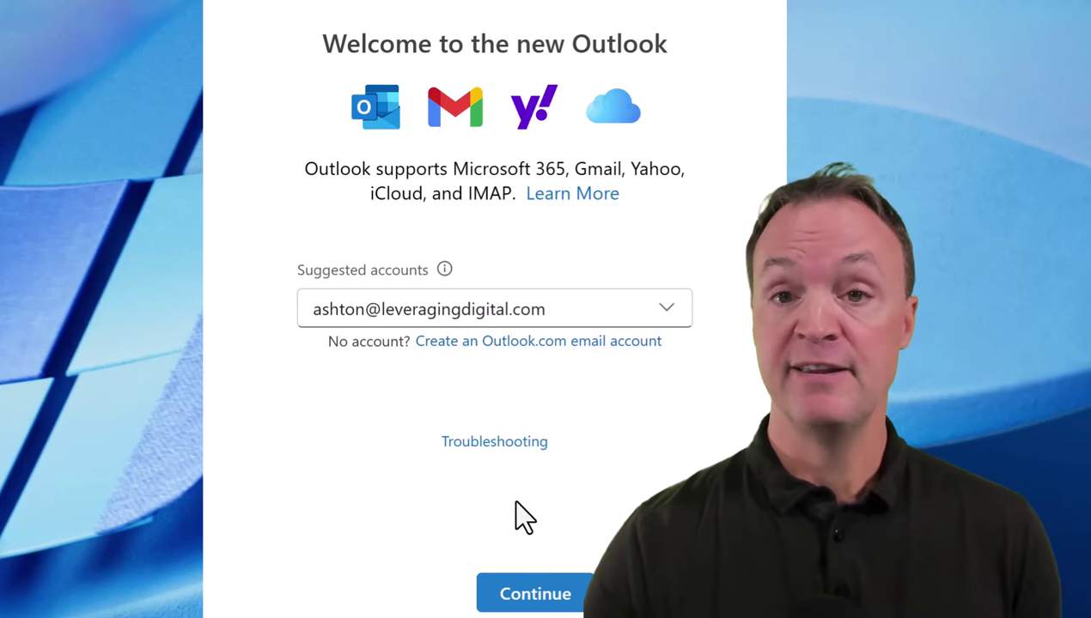
Continue with the suggested work account and paste the account password to sign in
click(531, 599)
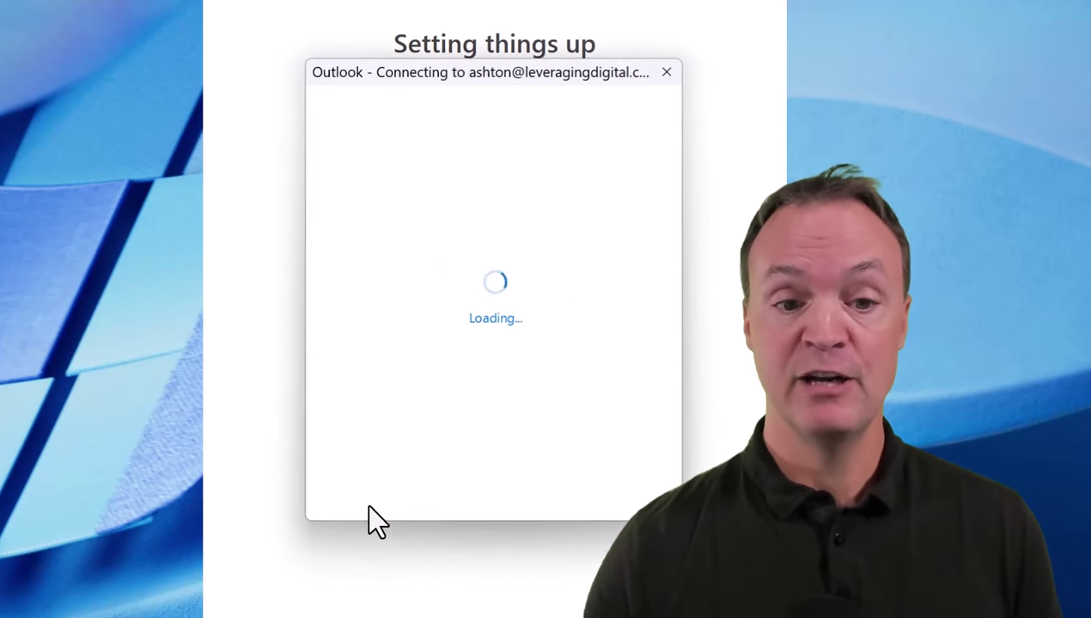
key(Return)
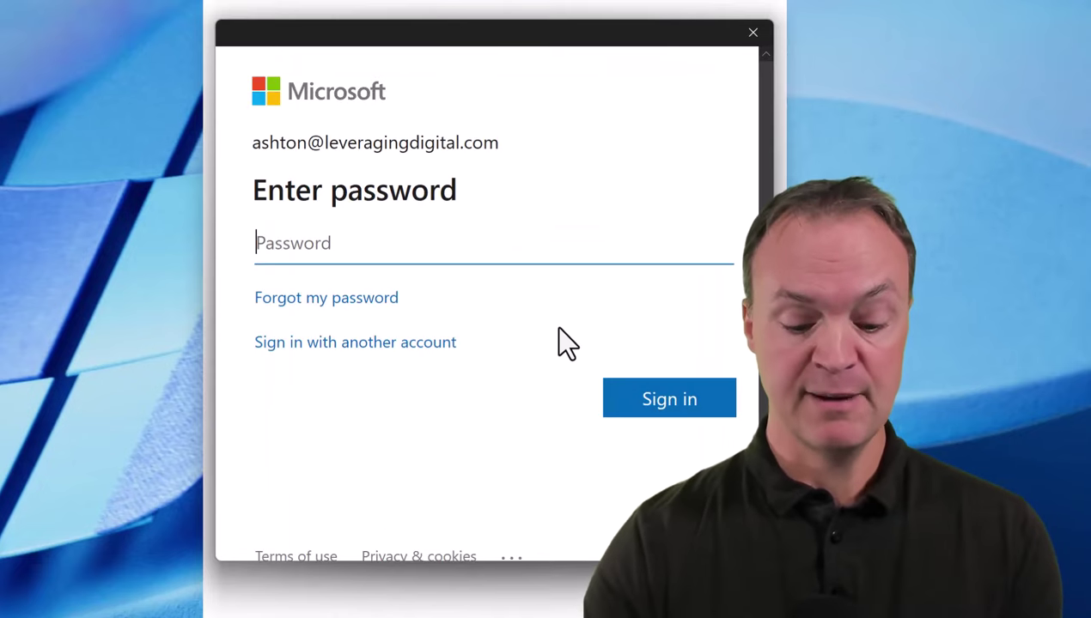
key(ctrl+v)
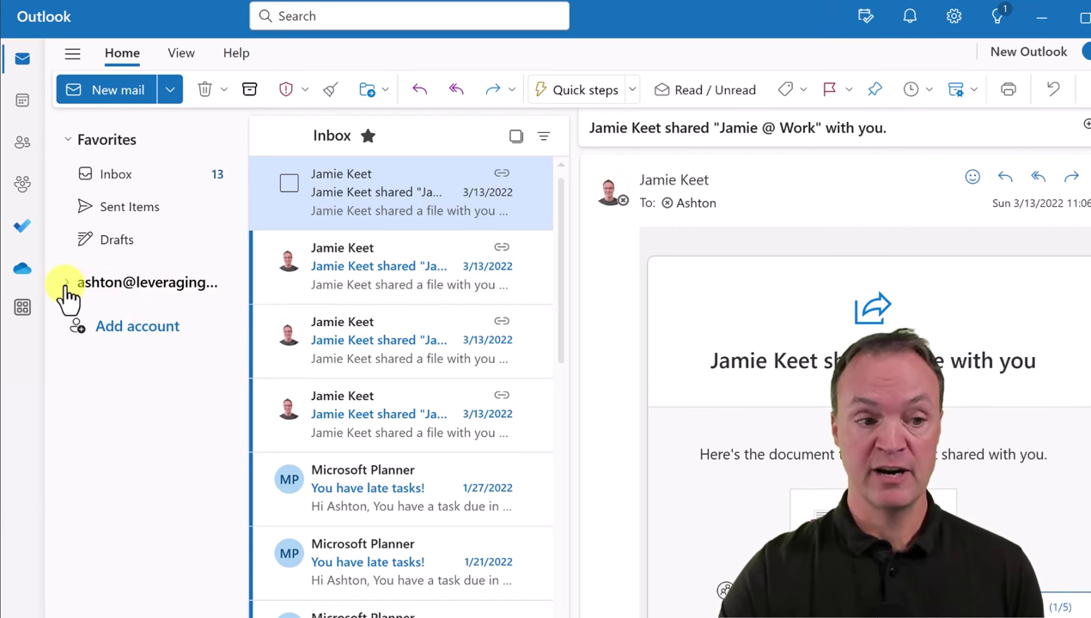
click(66, 285)
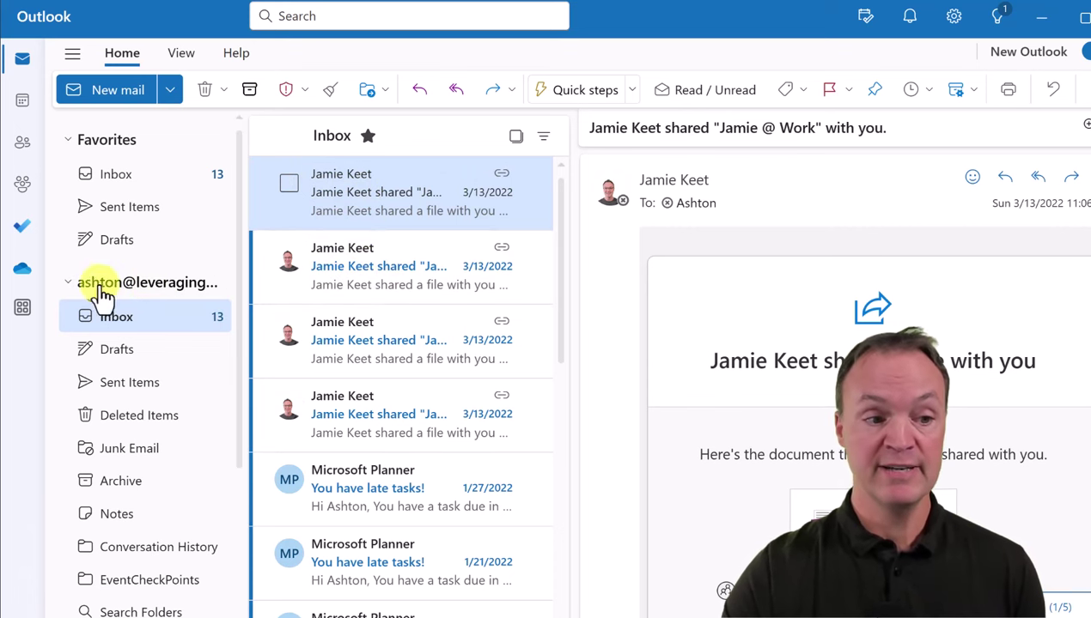
click(69, 286)
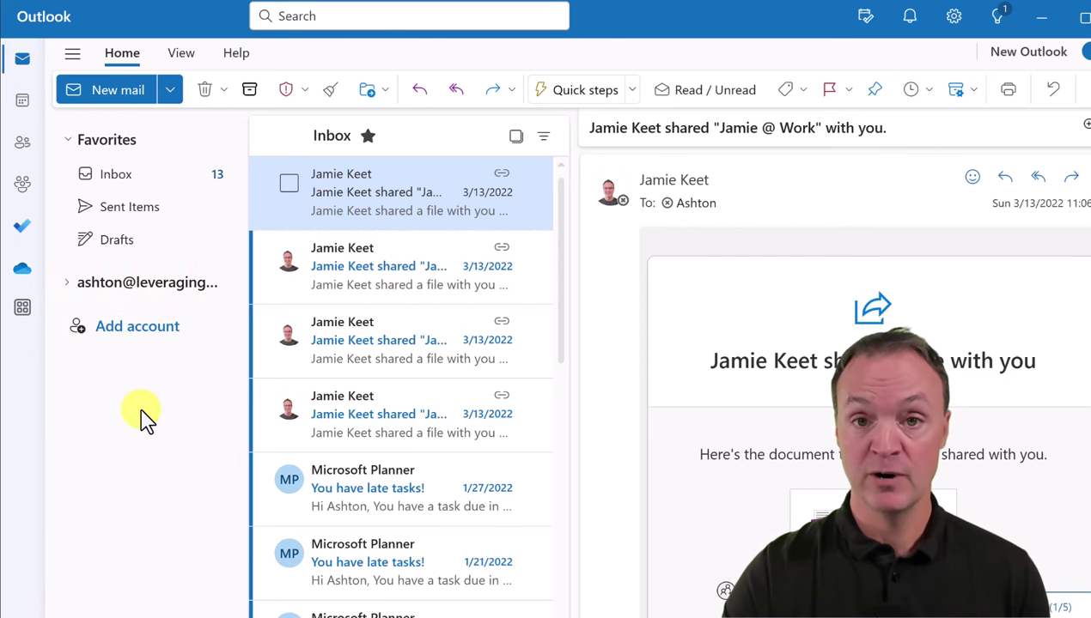
click(163, 337)
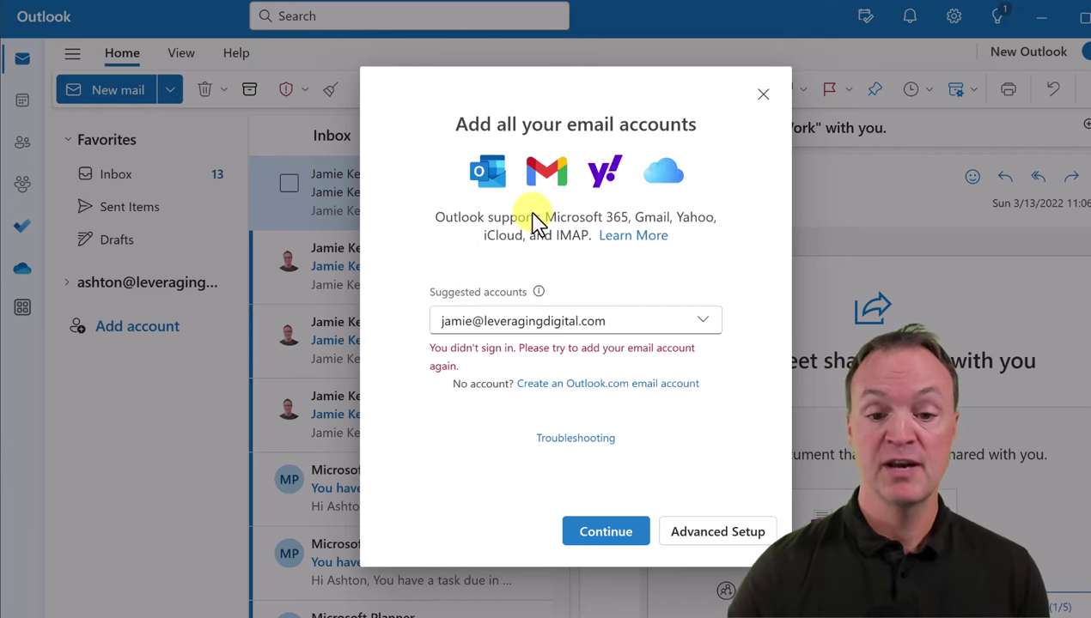
click(763, 95)
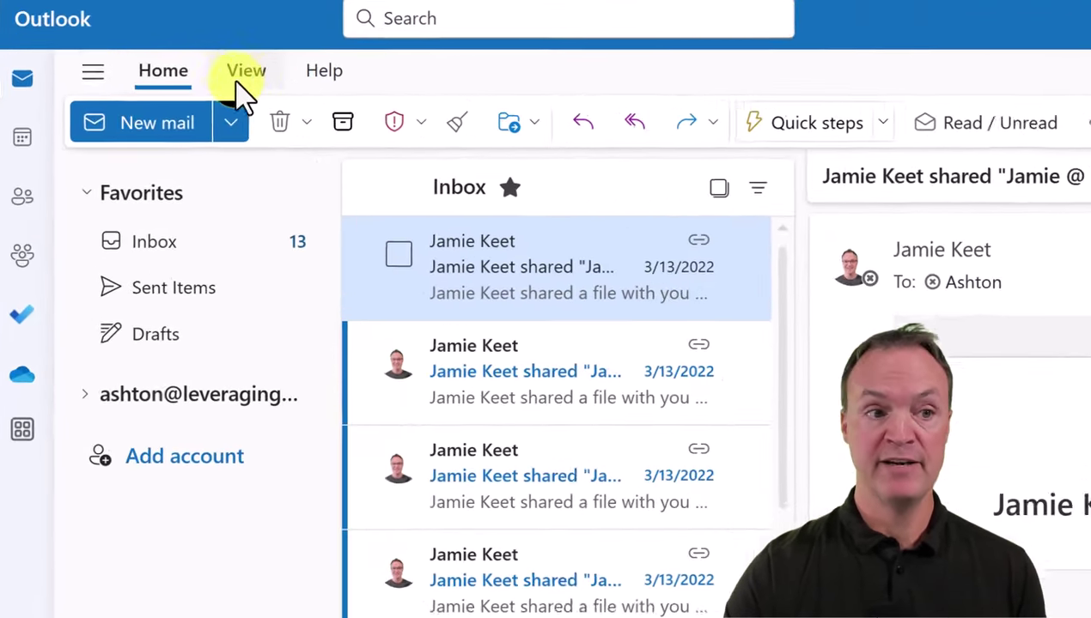
Look over the View and Help tabs, then switch to the Classic ribbon layout
click(256, 76)
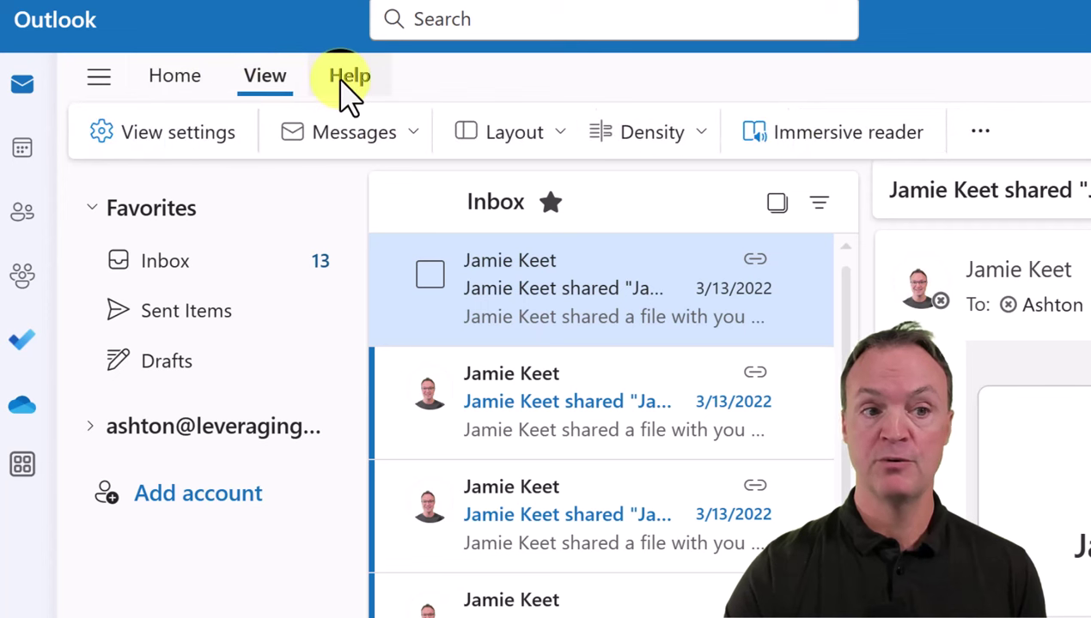
click(343, 82)
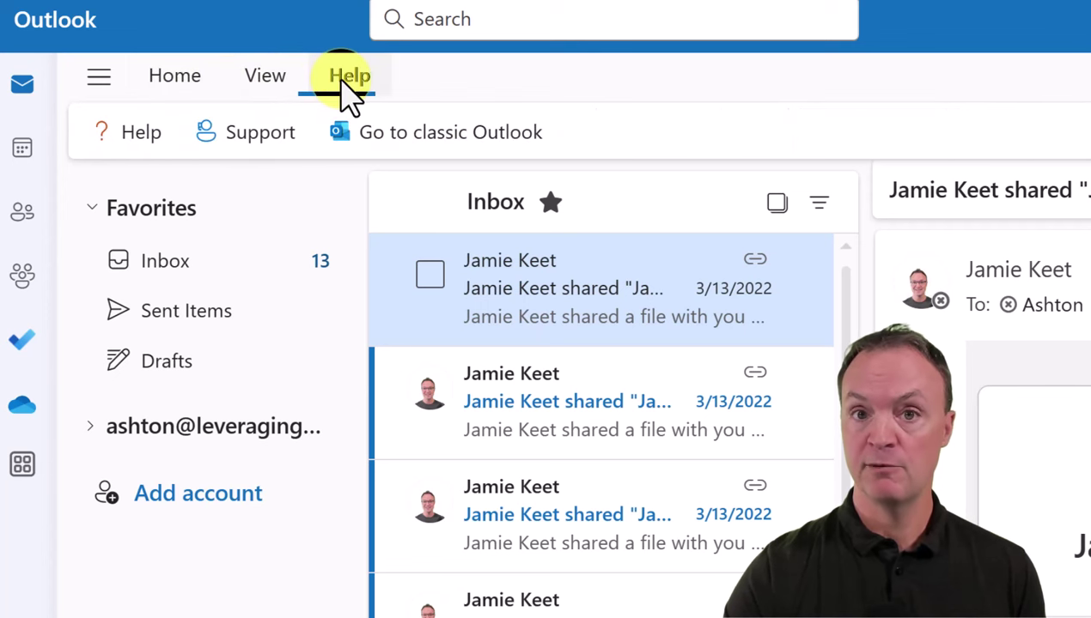
click(192, 86)
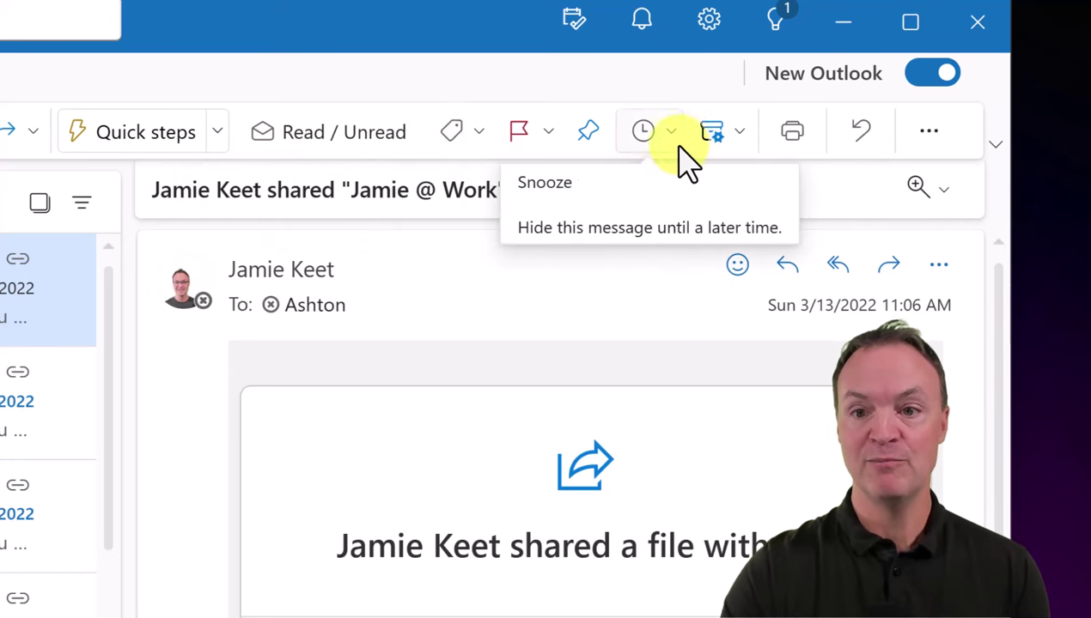
click(995, 146)
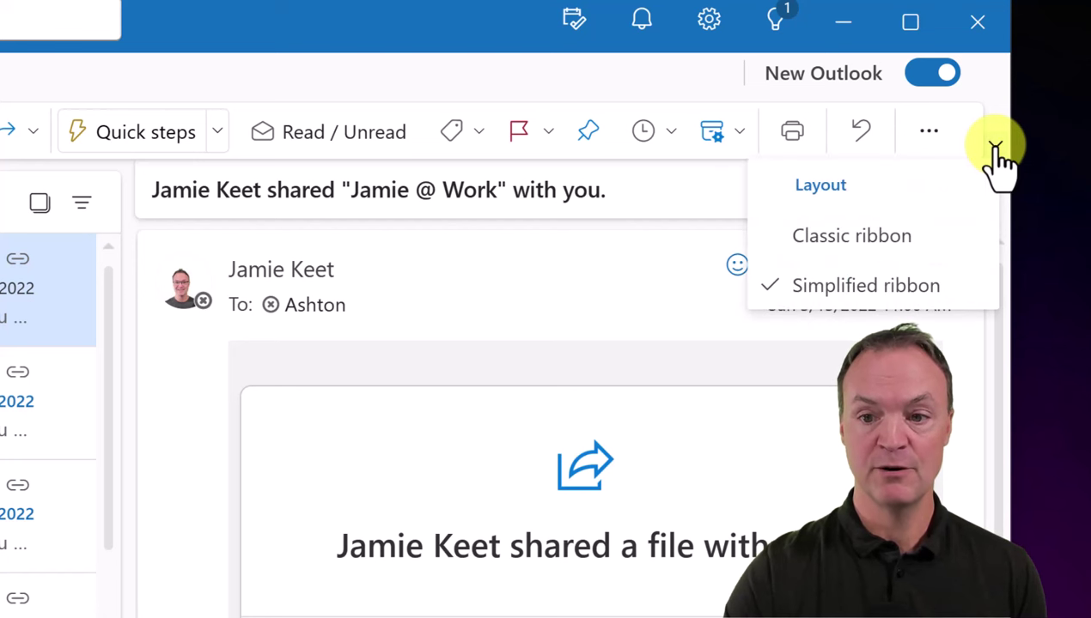
click(901, 243)
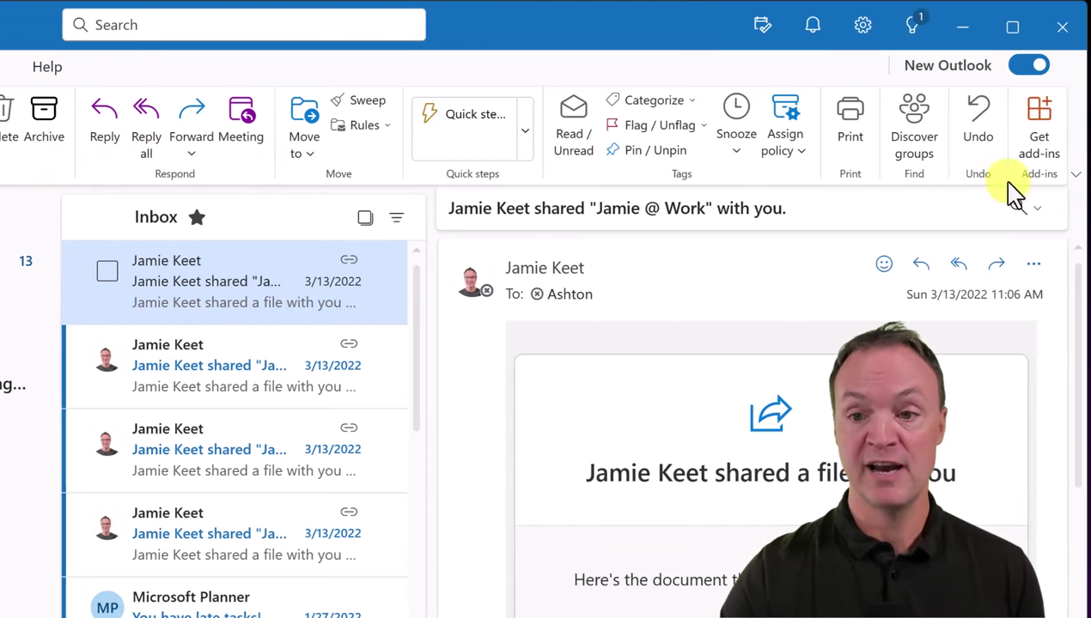
click(1074, 175)
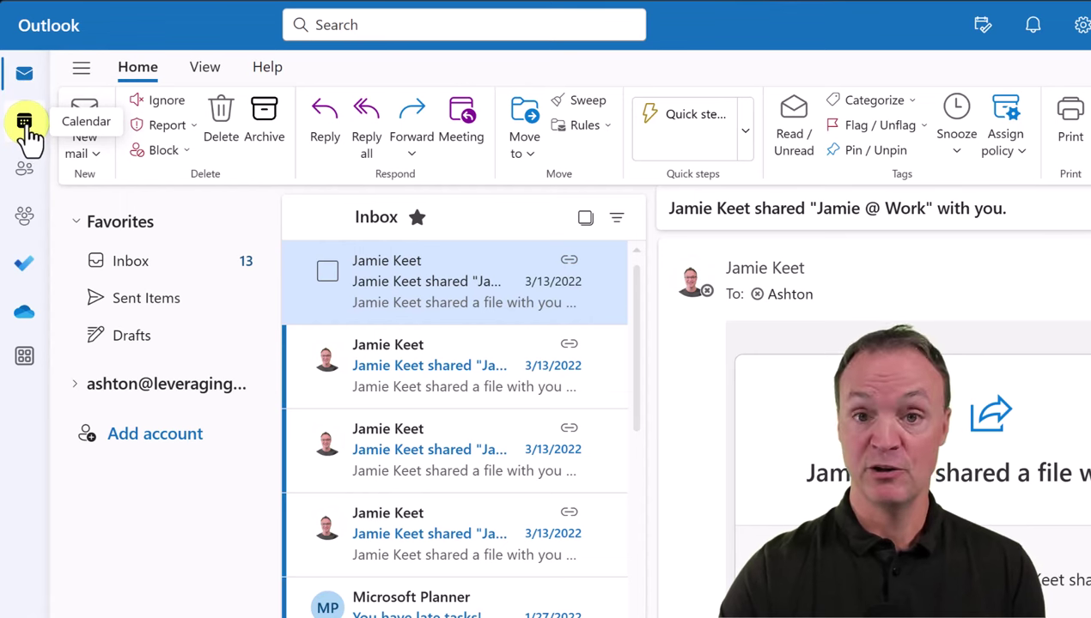
Visit Calendar and Mail, then open the empty People contacts page
click(26, 125)
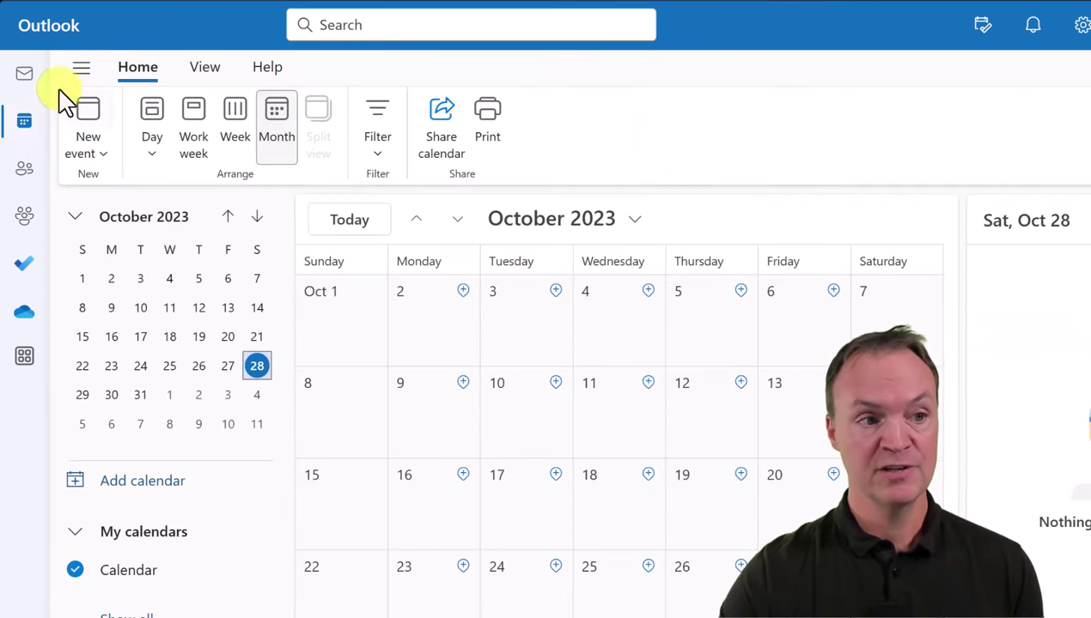
click(26, 77)
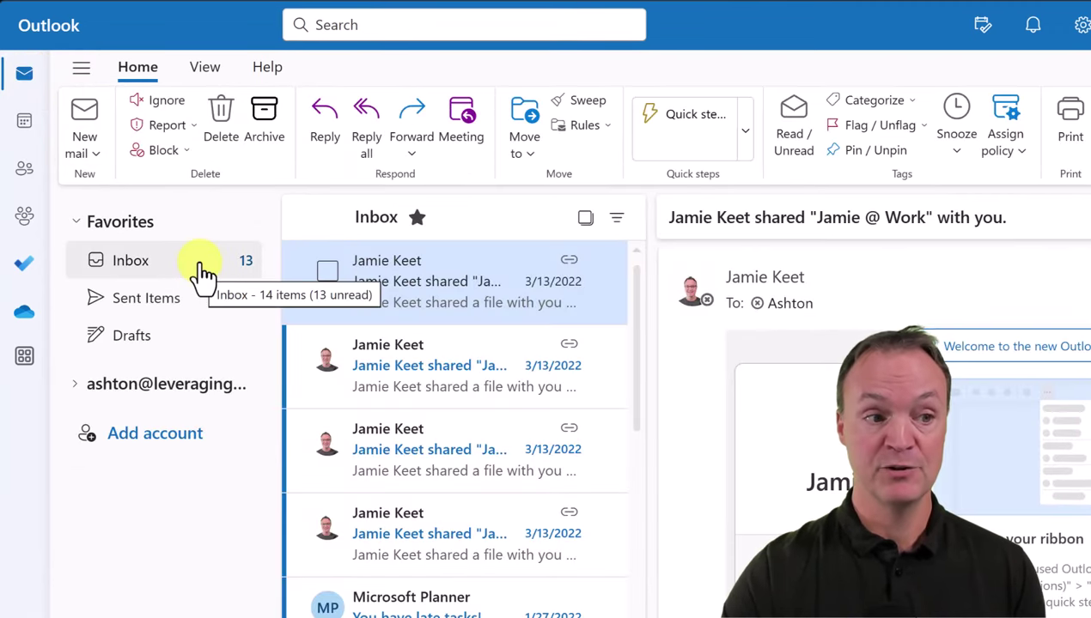
click(24, 129)
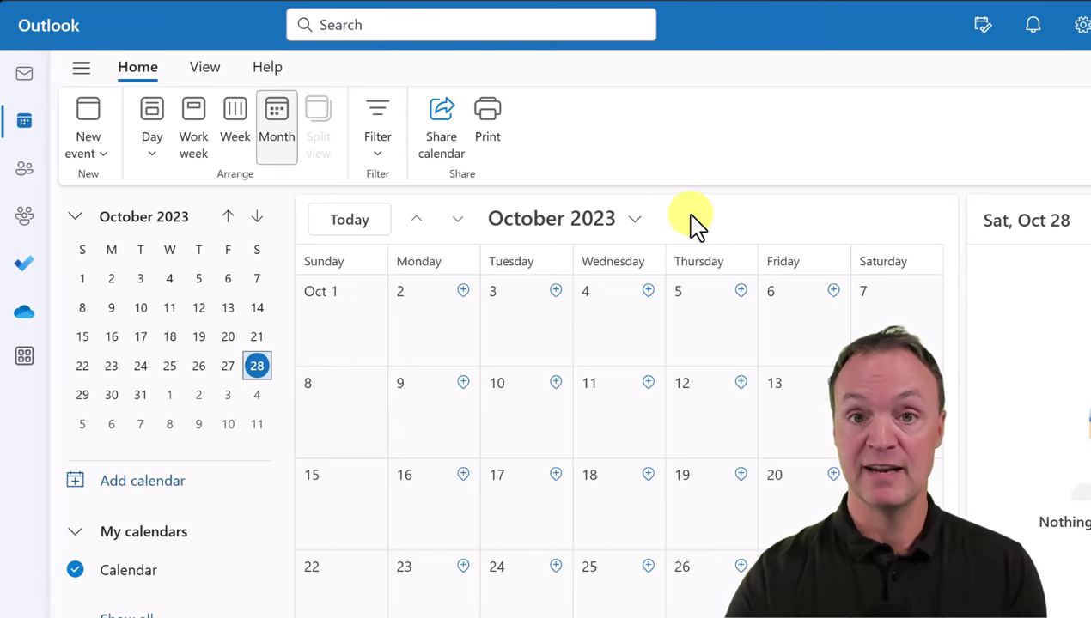
click(26, 170)
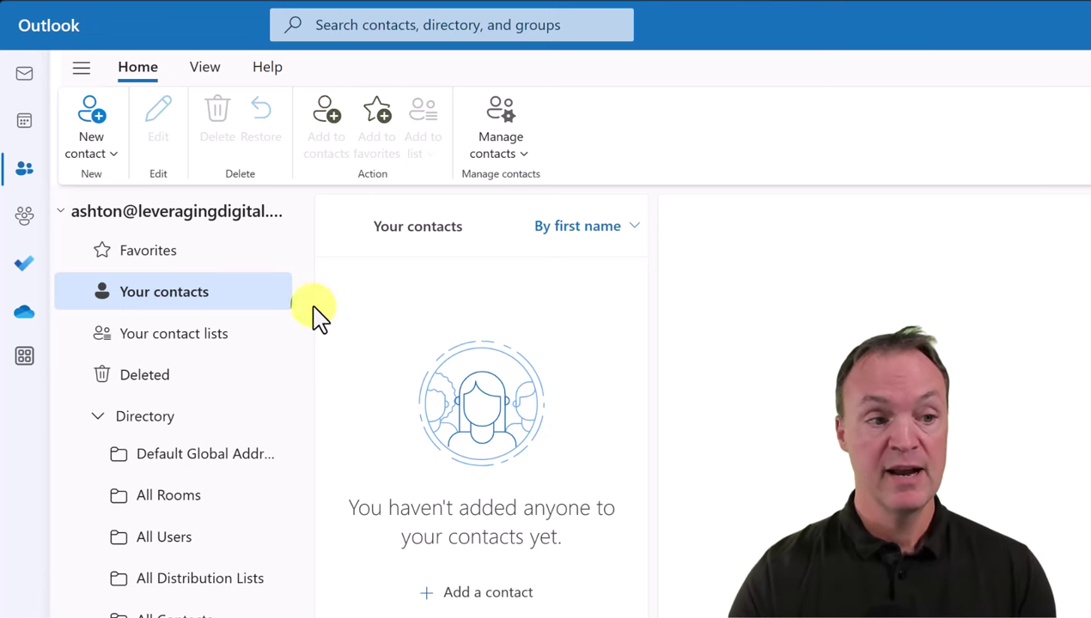
Open the Groups page listing the private 'New Website' group with 3 members
click(25, 216)
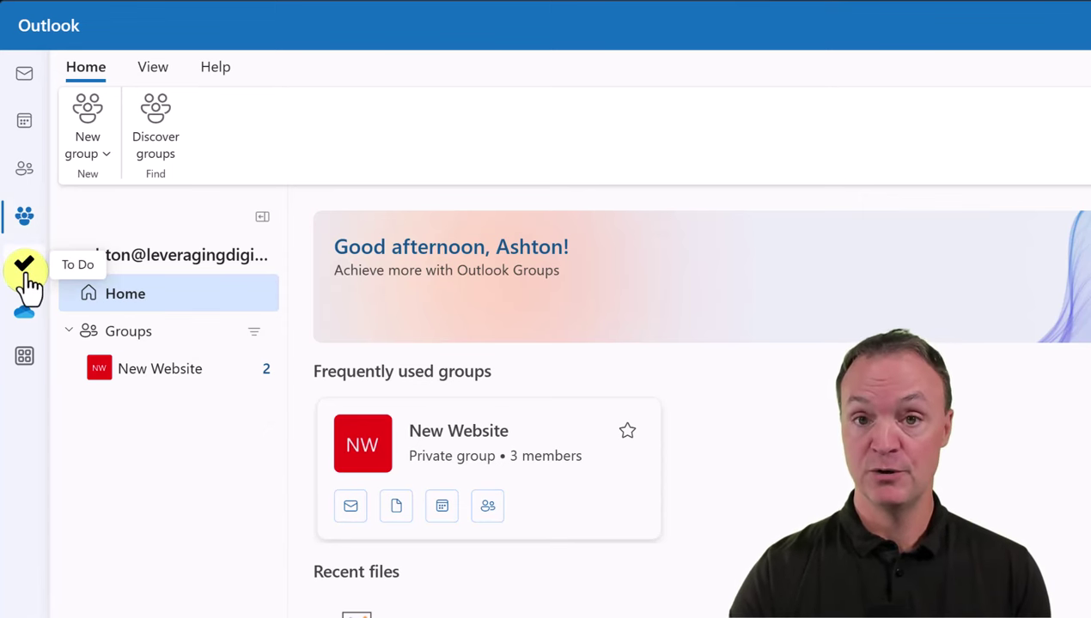
Visit To Do and OneDrive, launch Word from More apps, then return to Mail
click(27, 279)
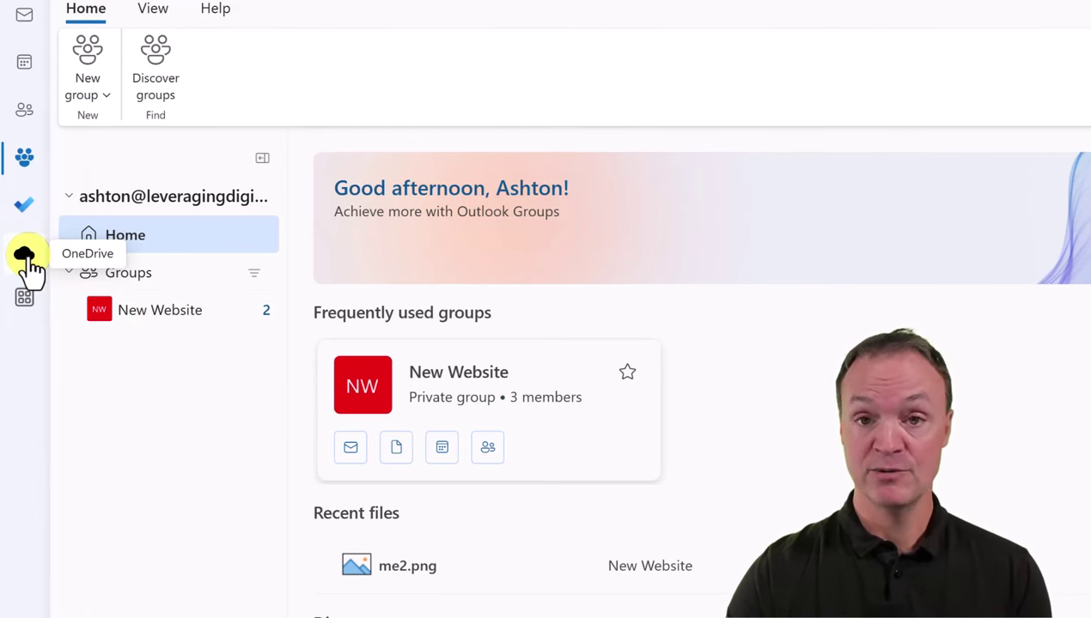
click(26, 257)
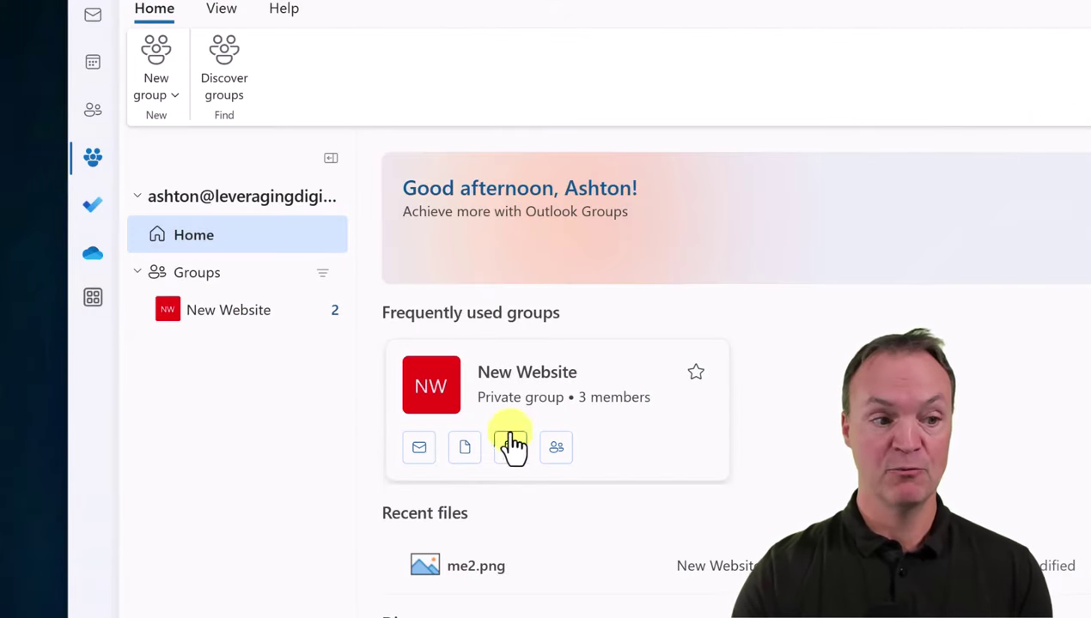
click(93, 301)
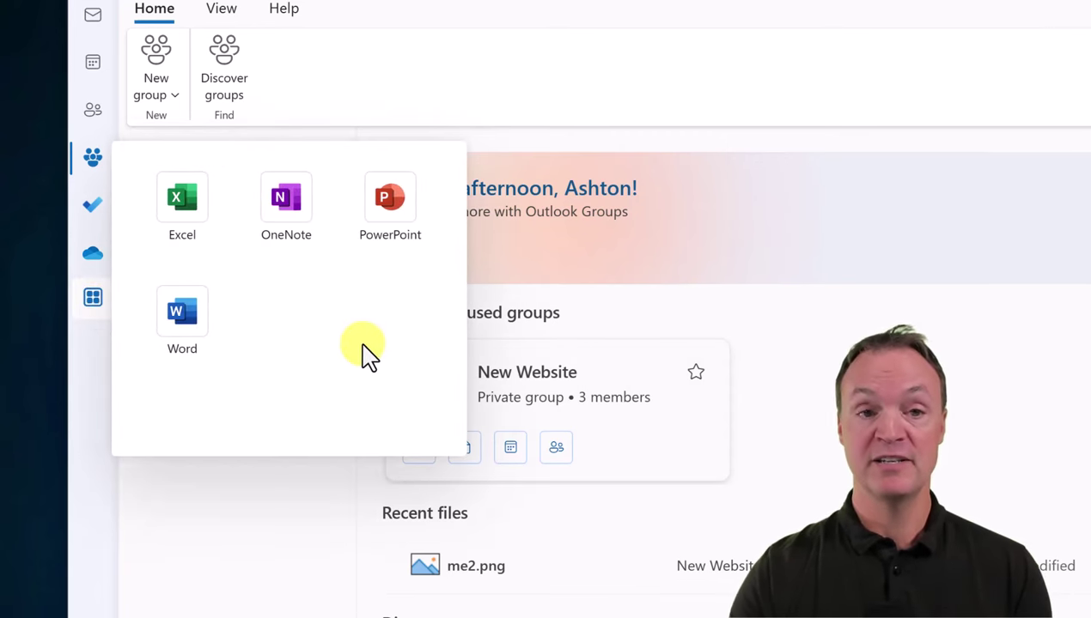
click(197, 313)
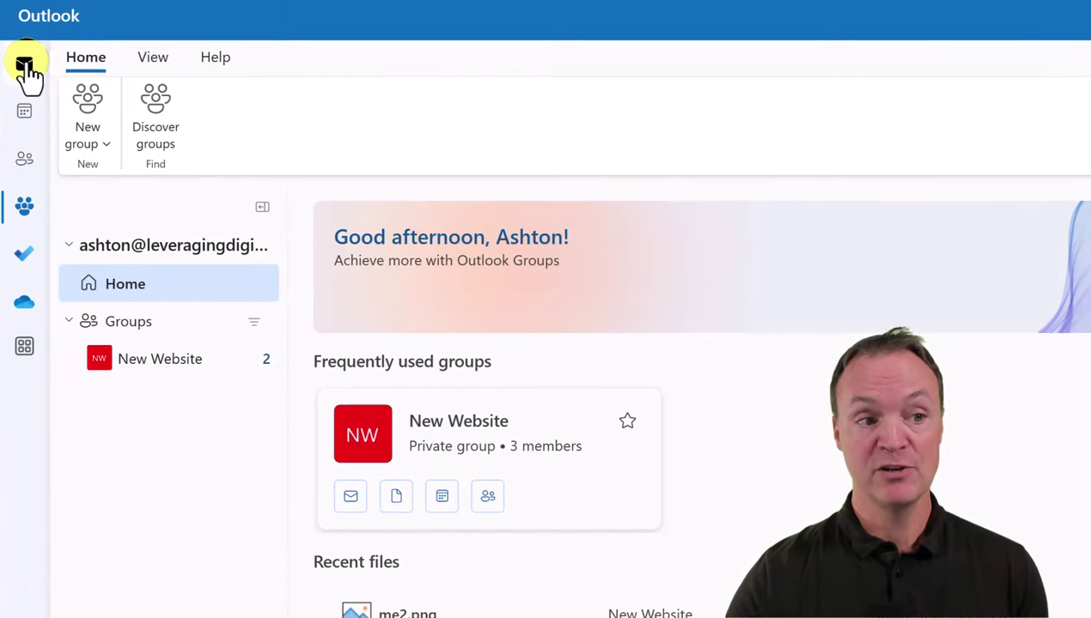
click(25, 67)
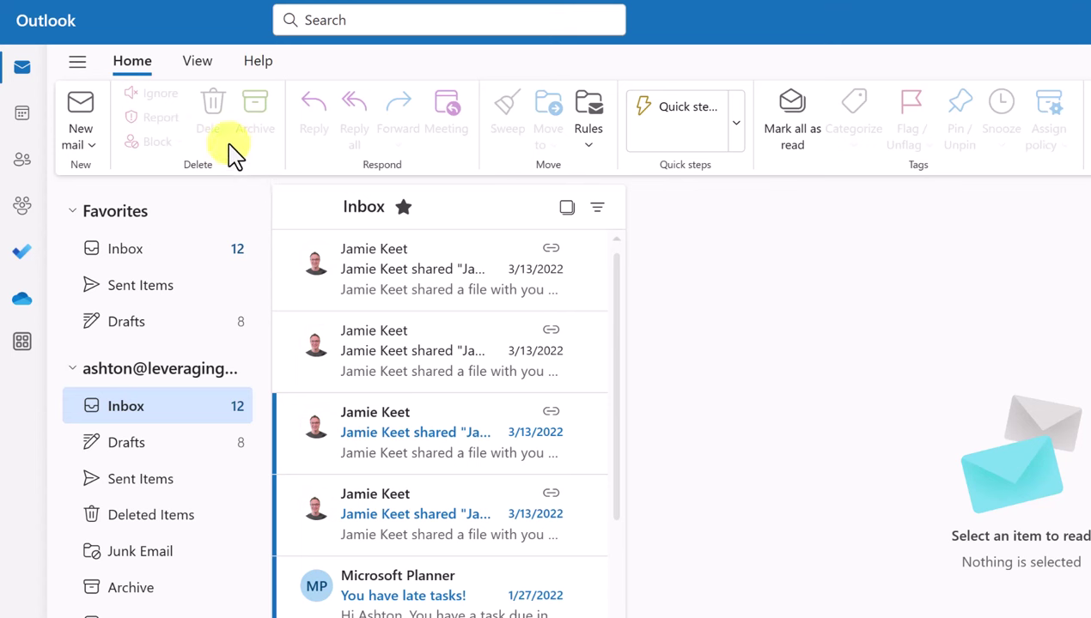
On the View tab, hide the folder pane and then show it again
click(199, 65)
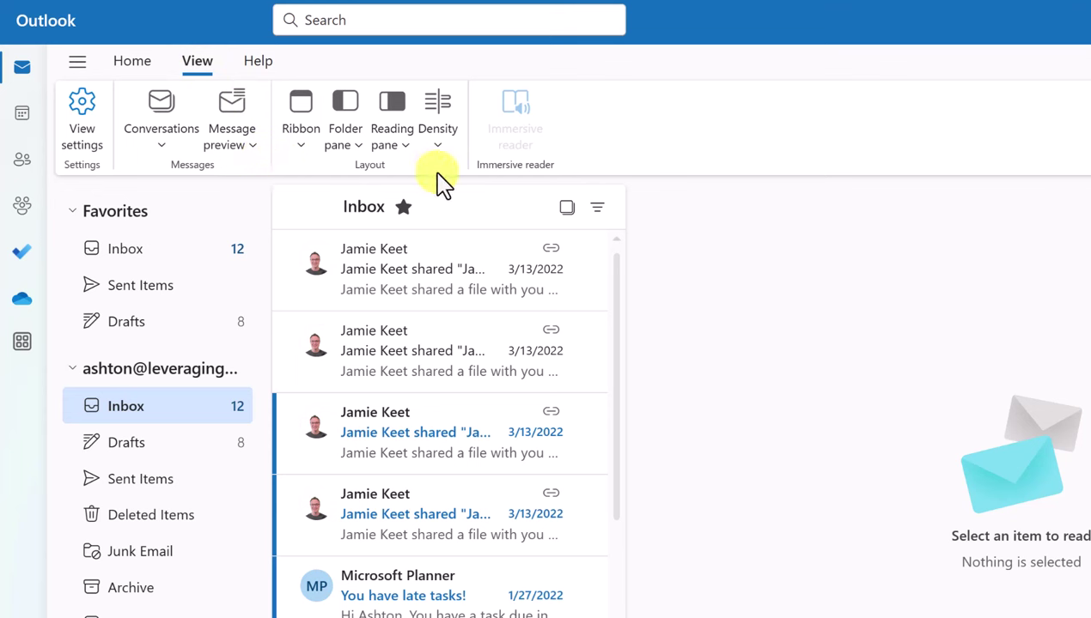
click(302, 161)
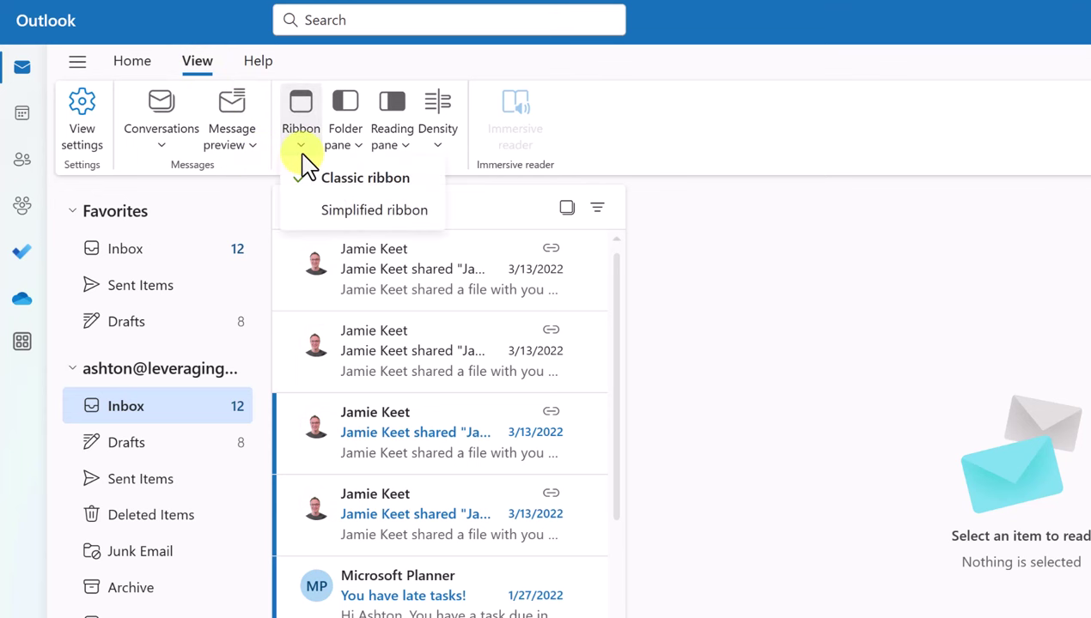
click(357, 148)
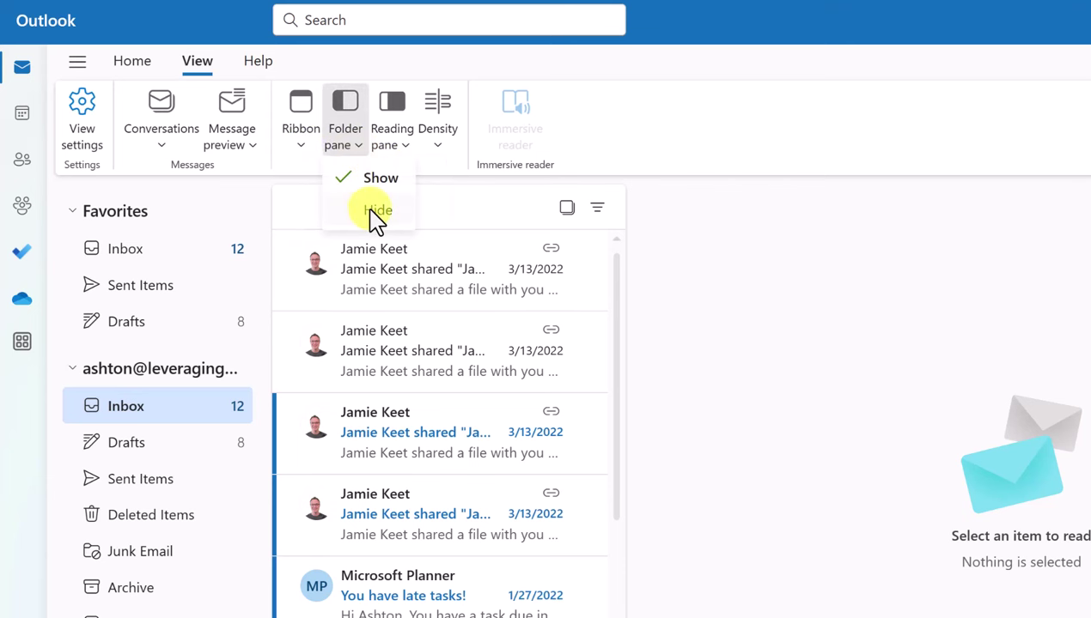
click(373, 212)
click(359, 153)
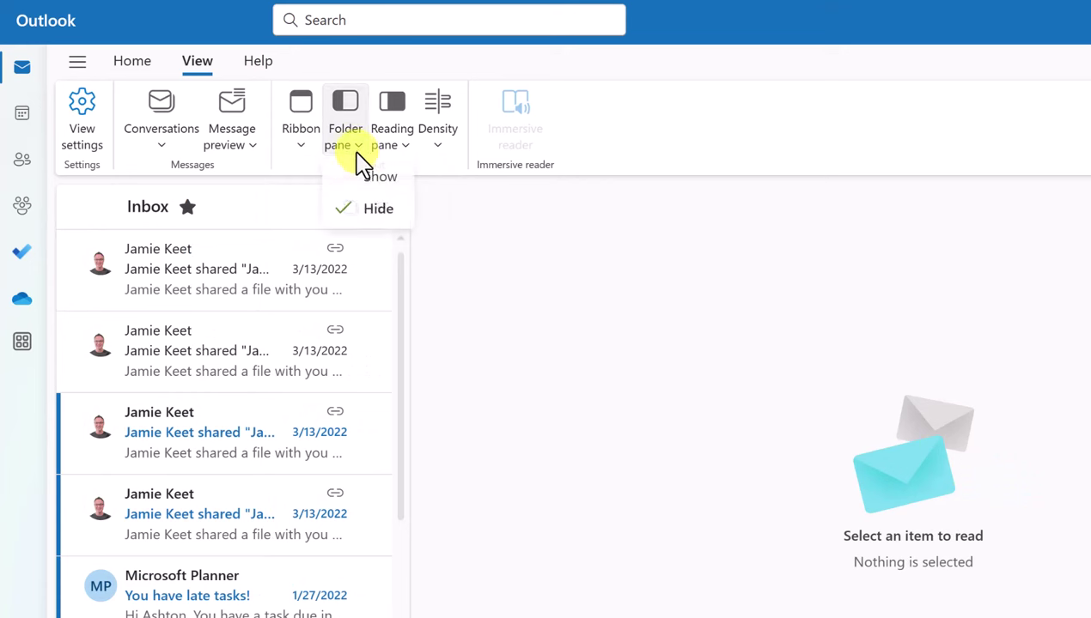
click(362, 178)
Move the reading pane to the bottom, preview a message, then return it to the right
click(400, 153)
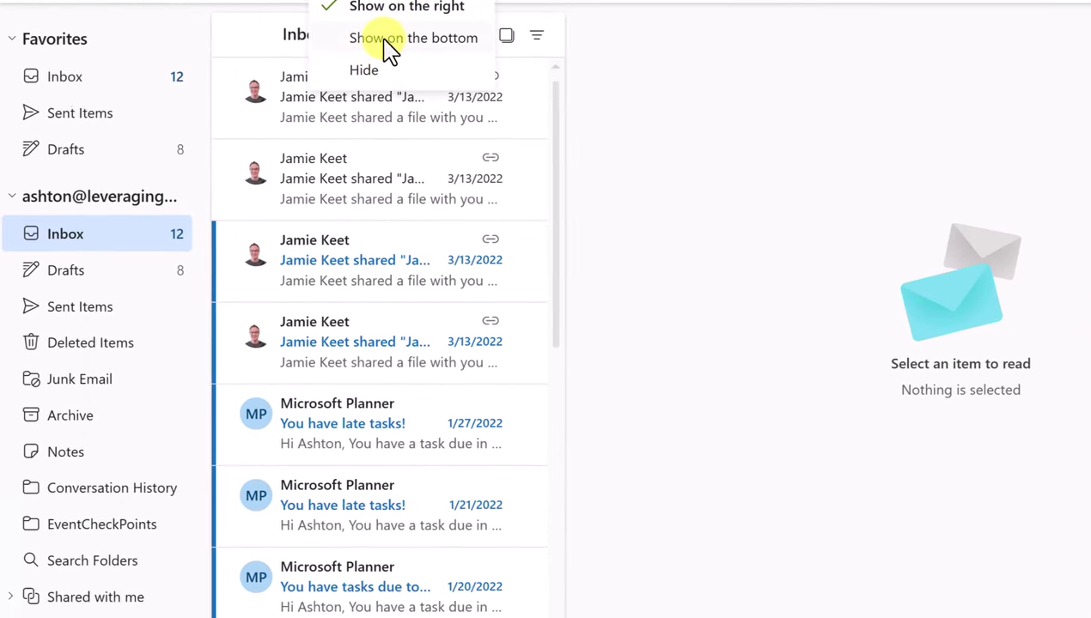
click(385, 36)
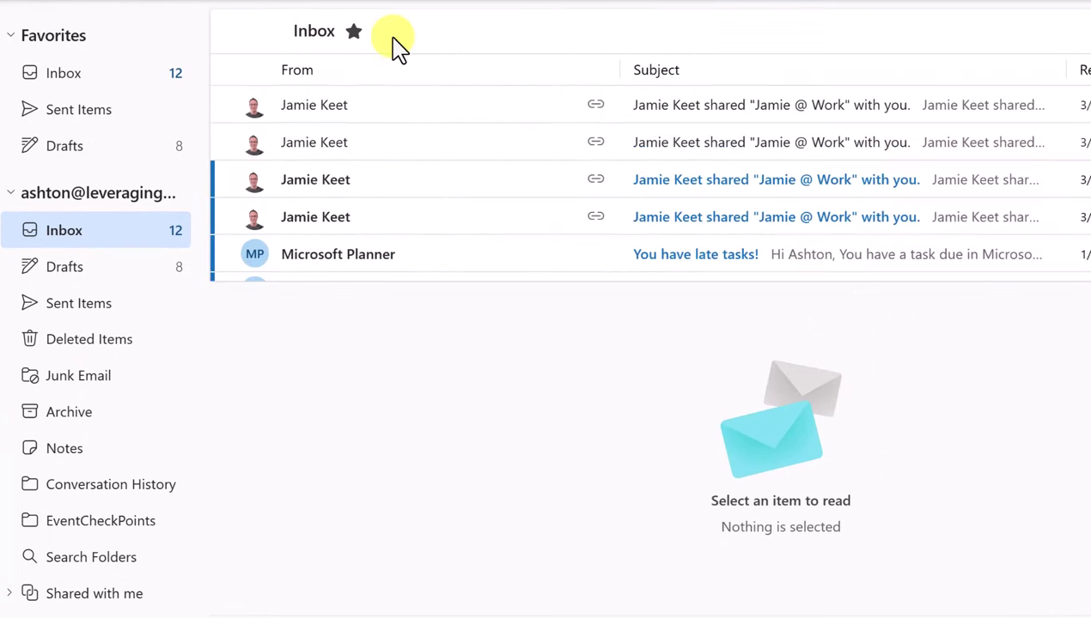
click(484, 116)
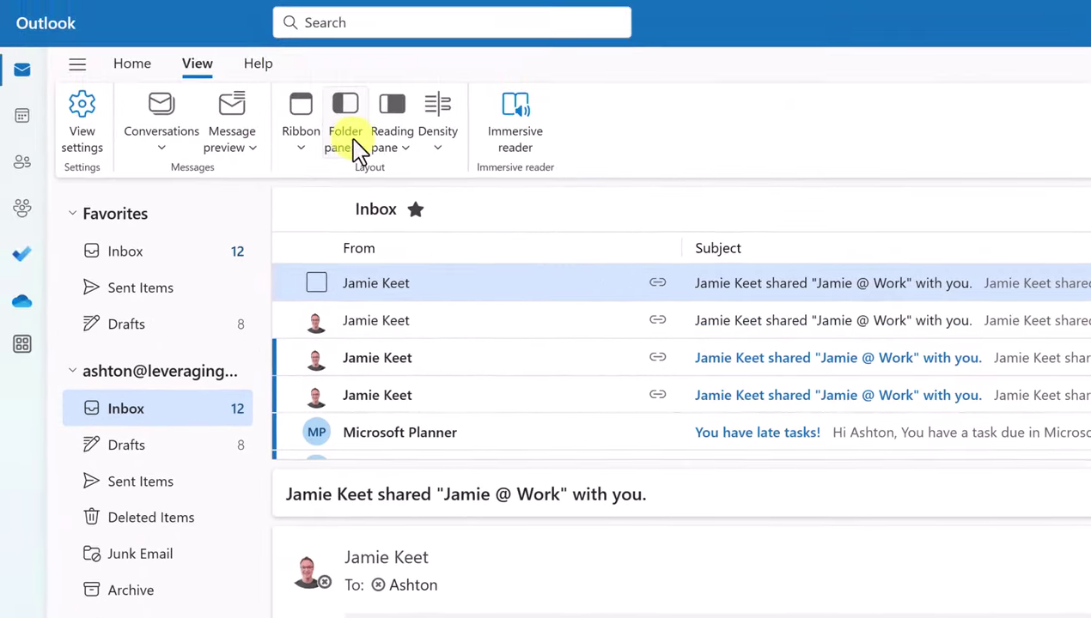
click(405, 159)
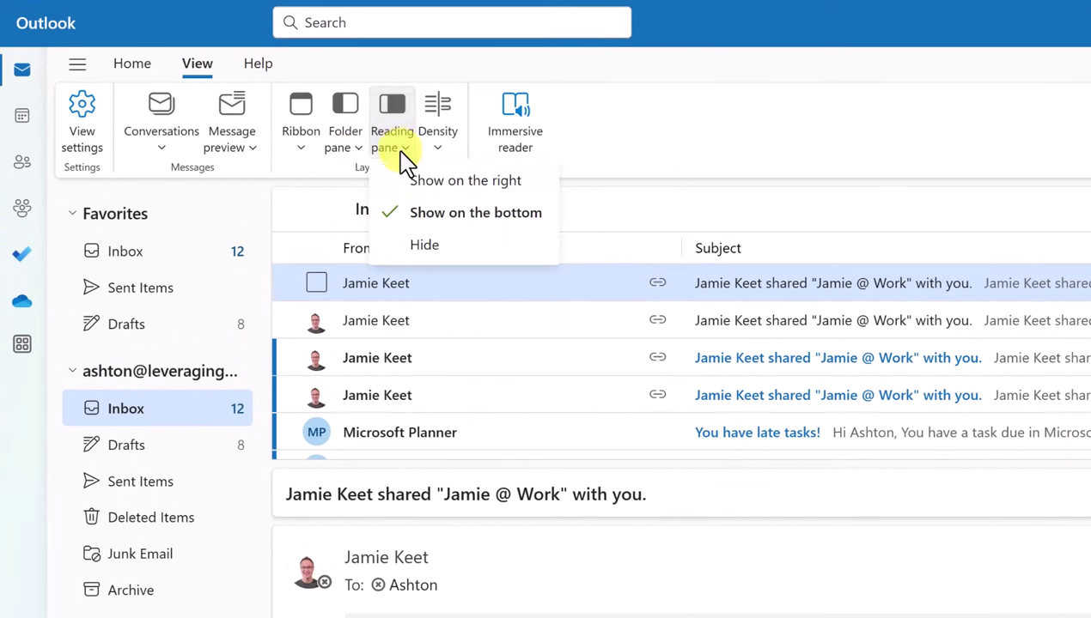
click(438, 182)
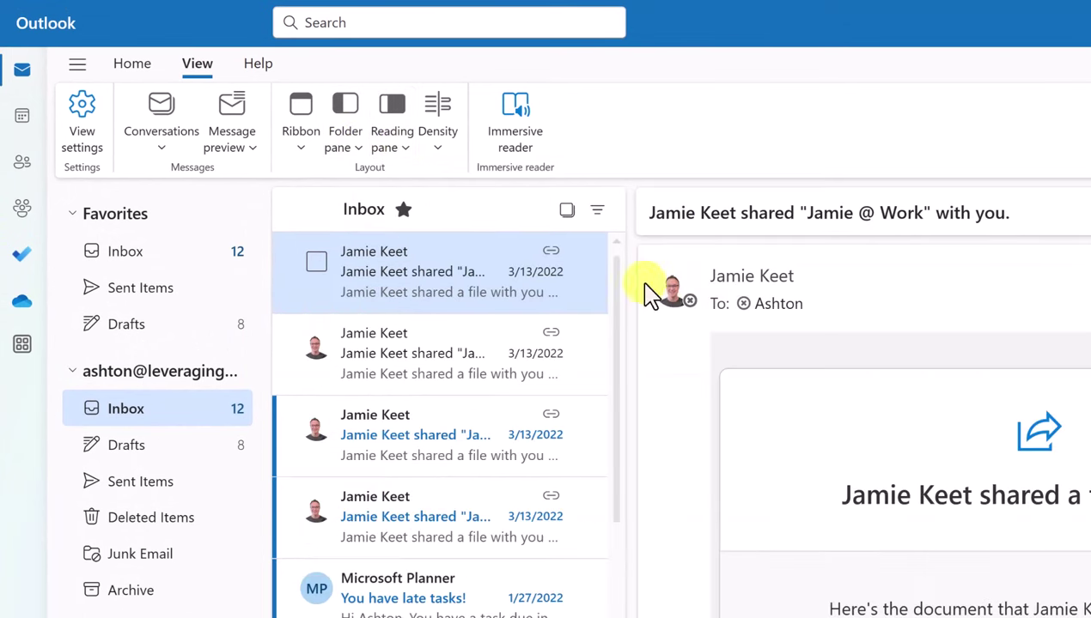
Set message list density to Compact, then to Cozy
click(446, 153)
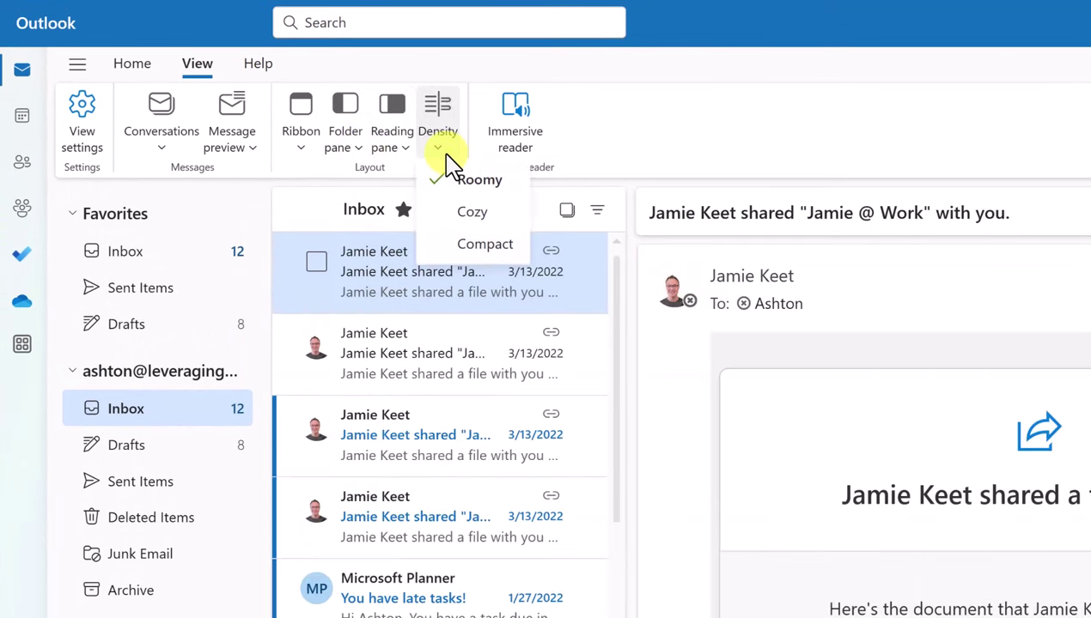
click(485, 249)
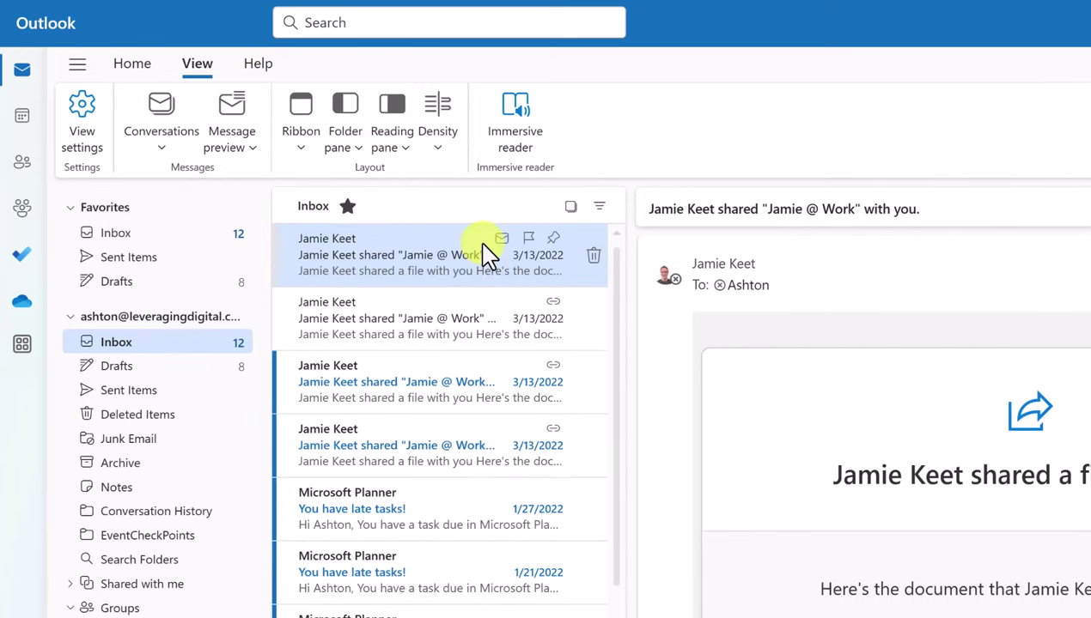
click(440, 146)
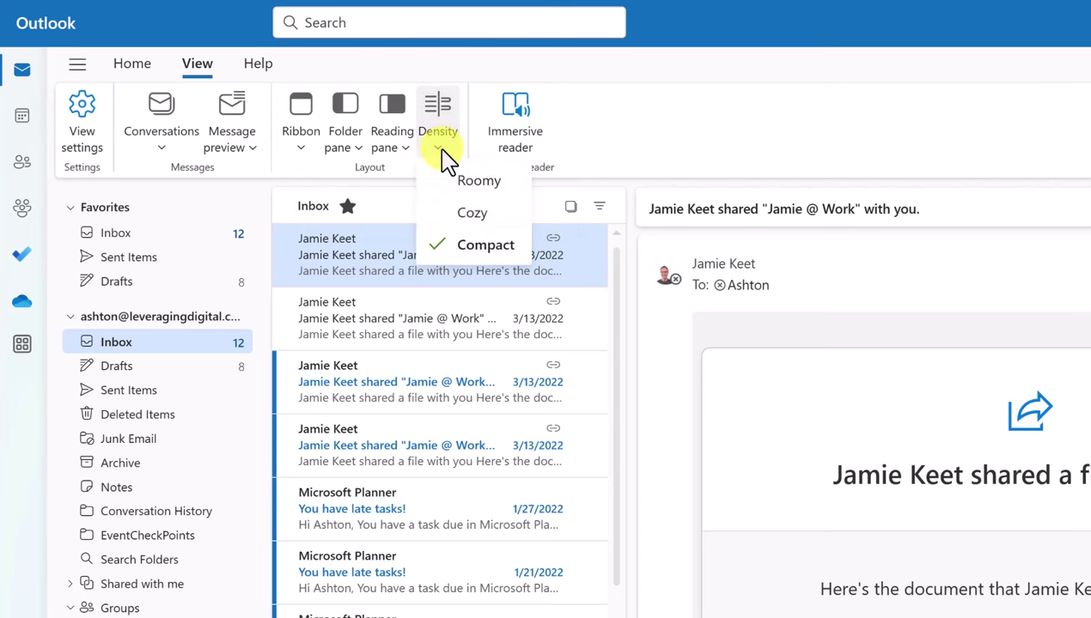
click(479, 216)
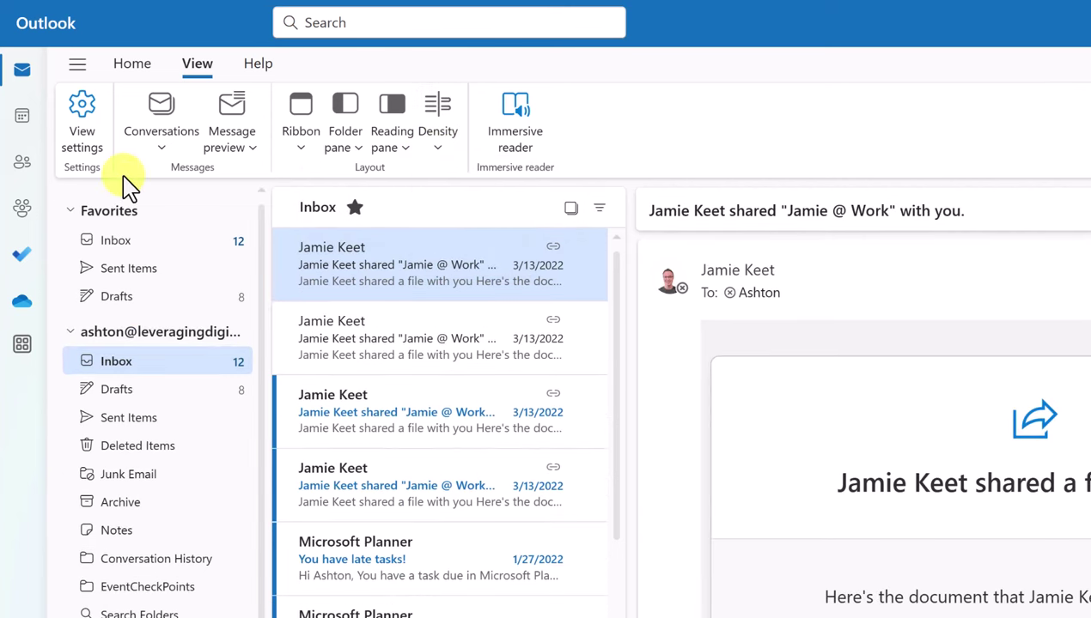
Open View settings and scroll the Mail Layout page down to the Sender image options
click(86, 129)
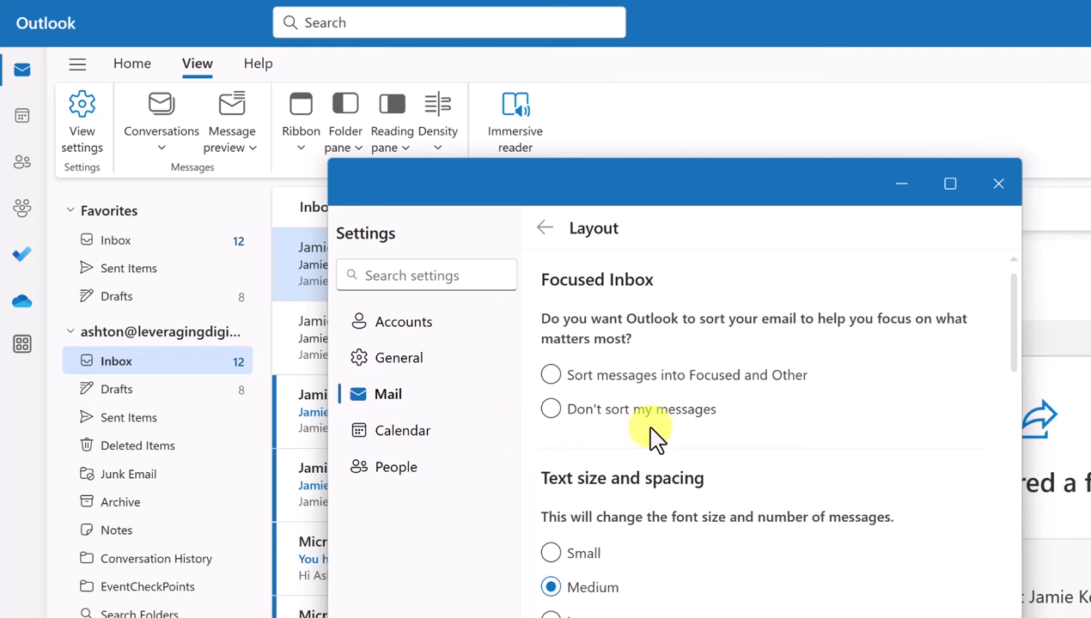
scroll(655, 440, down, 1)
scroll(679, 475, down, 4)
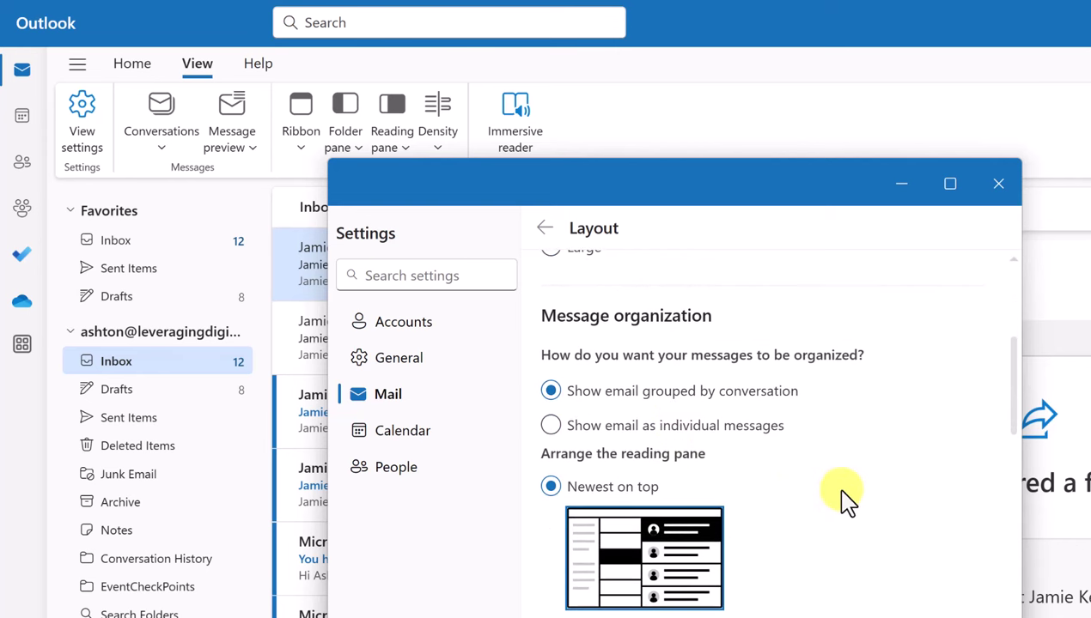
scroll(852, 505, down, 2)
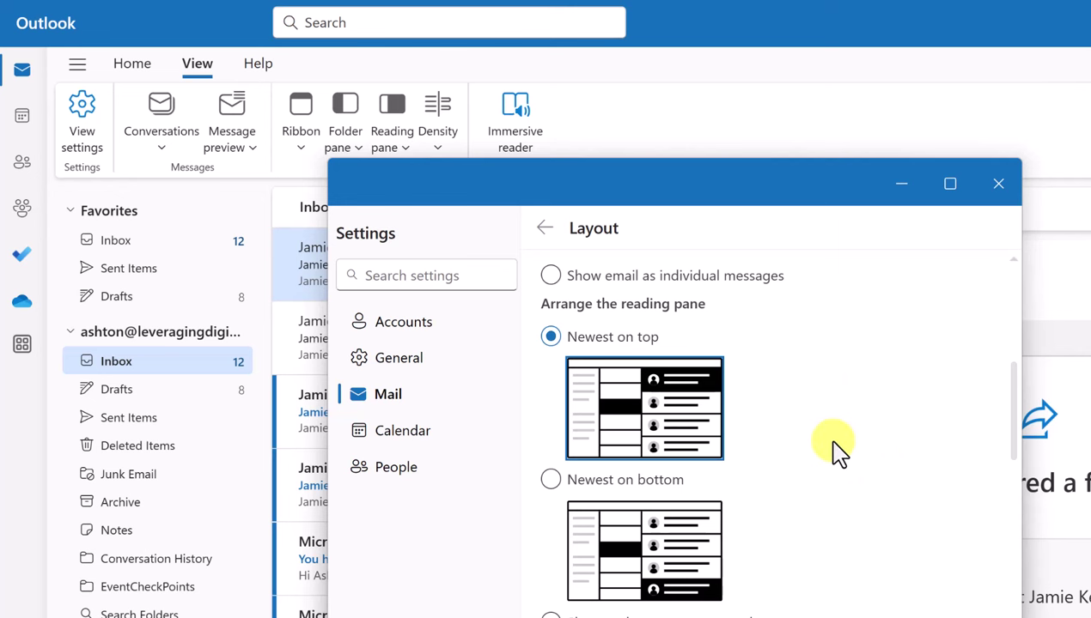
scroll(840, 457, down, 1)
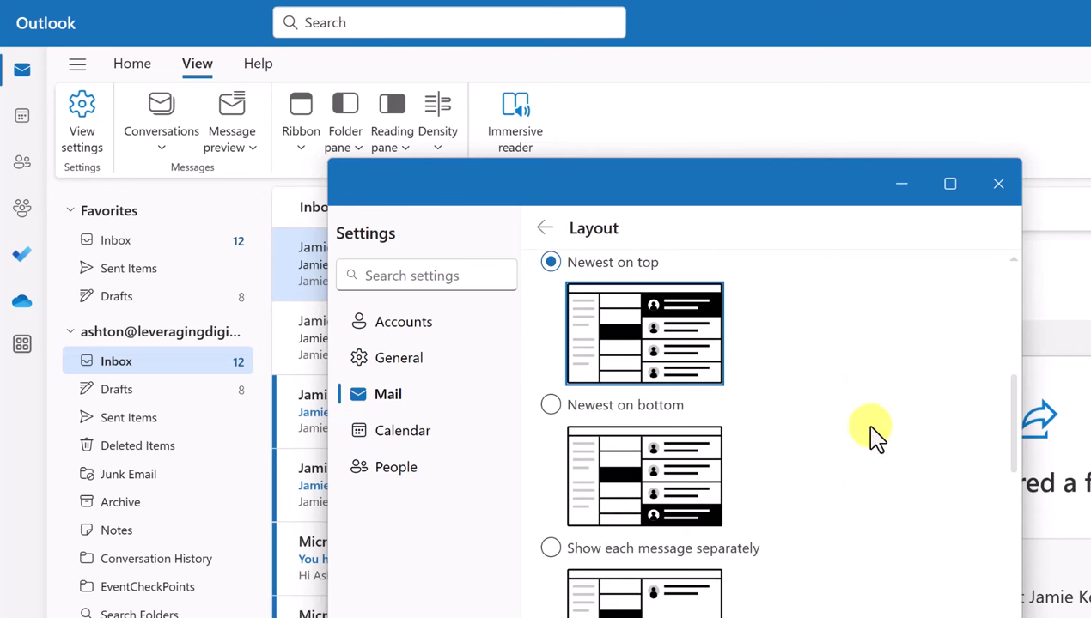
scroll(791, 471, down, 1)
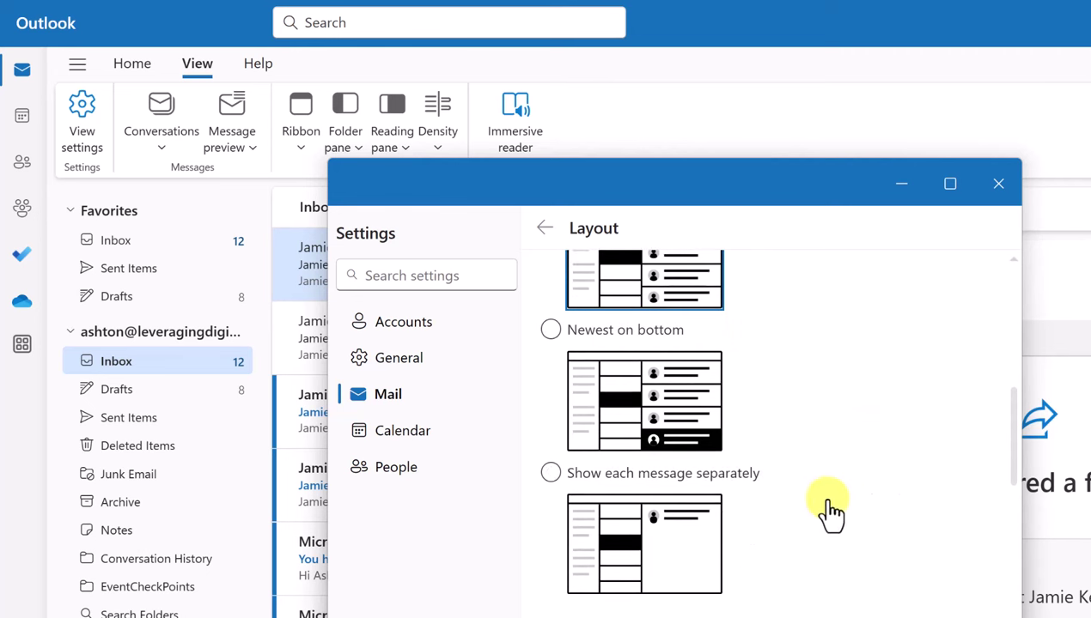
scroll(830, 508, down, 6)
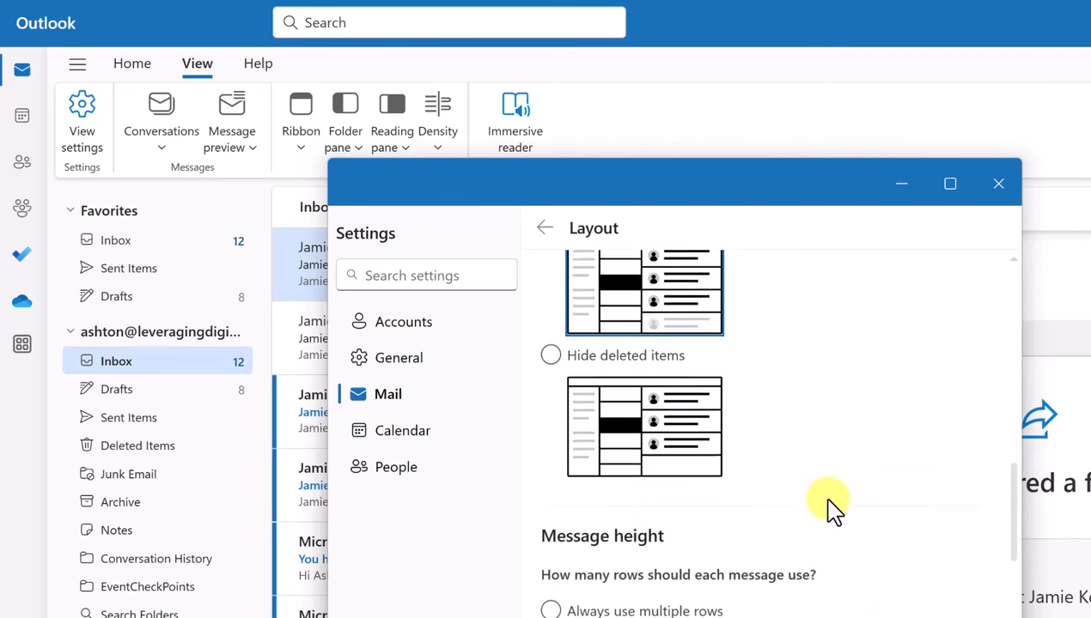
scroll(831, 508, down, 4)
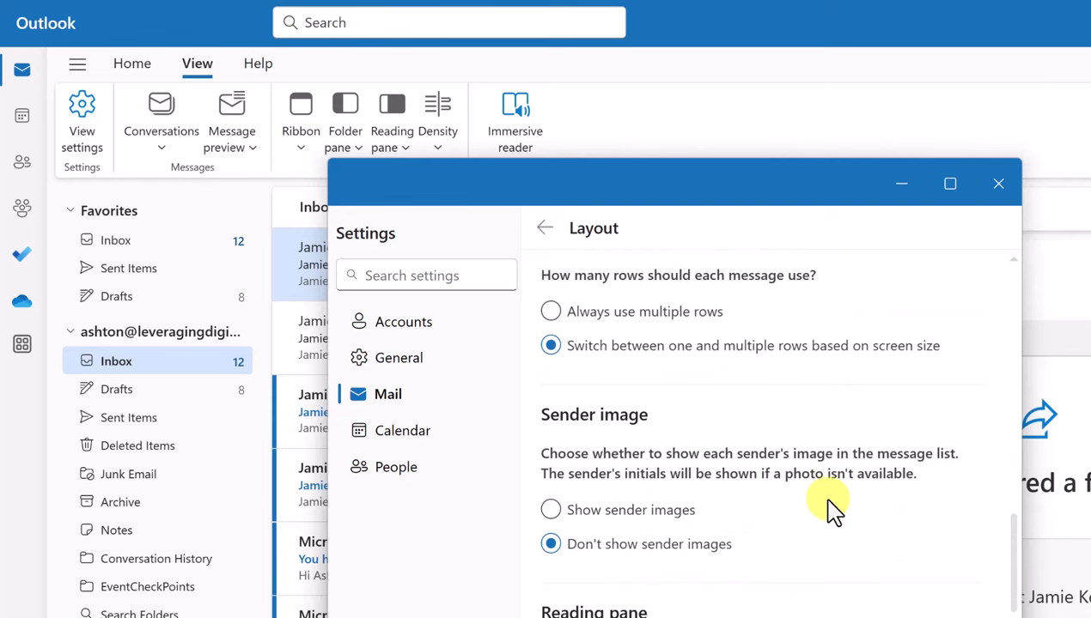
Preview dark mode from General > Appearance, moving the settings window aside to see the inbox
click(397, 359)
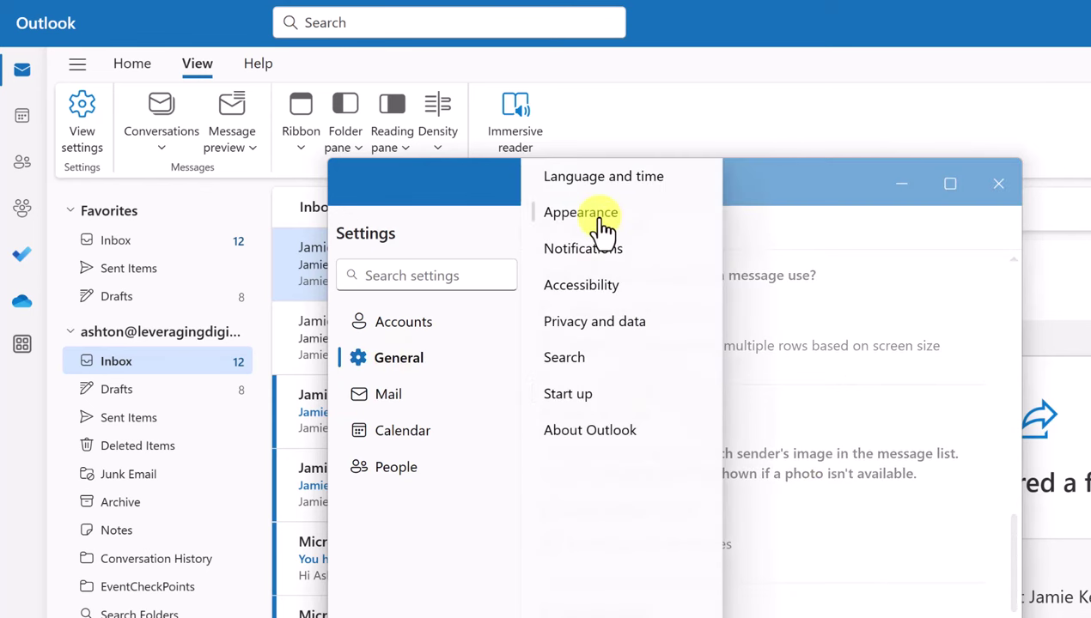
click(604, 225)
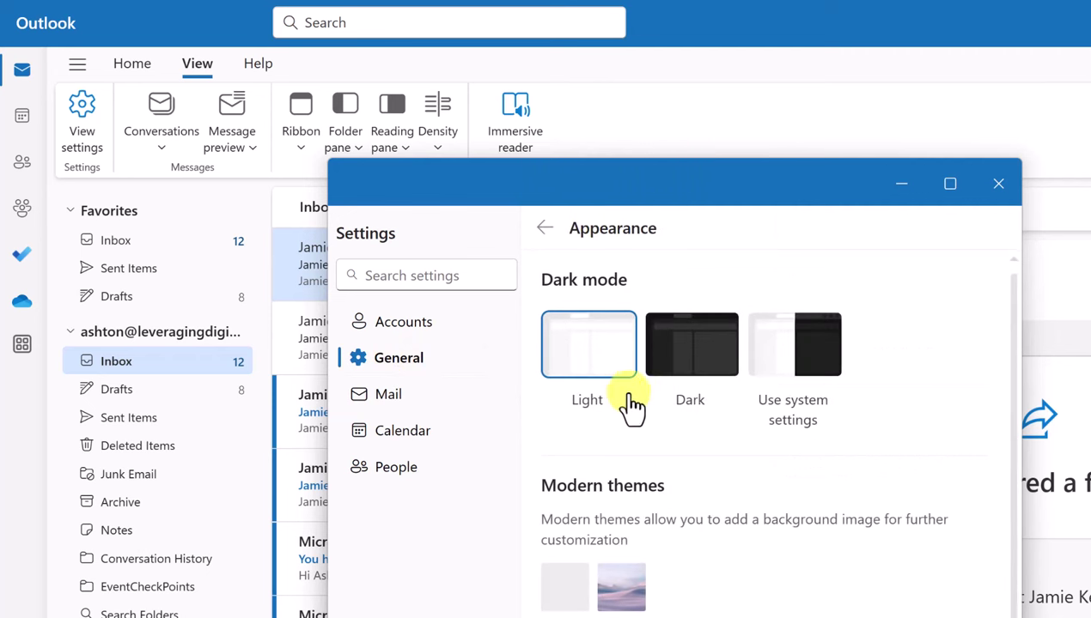
click(718, 401)
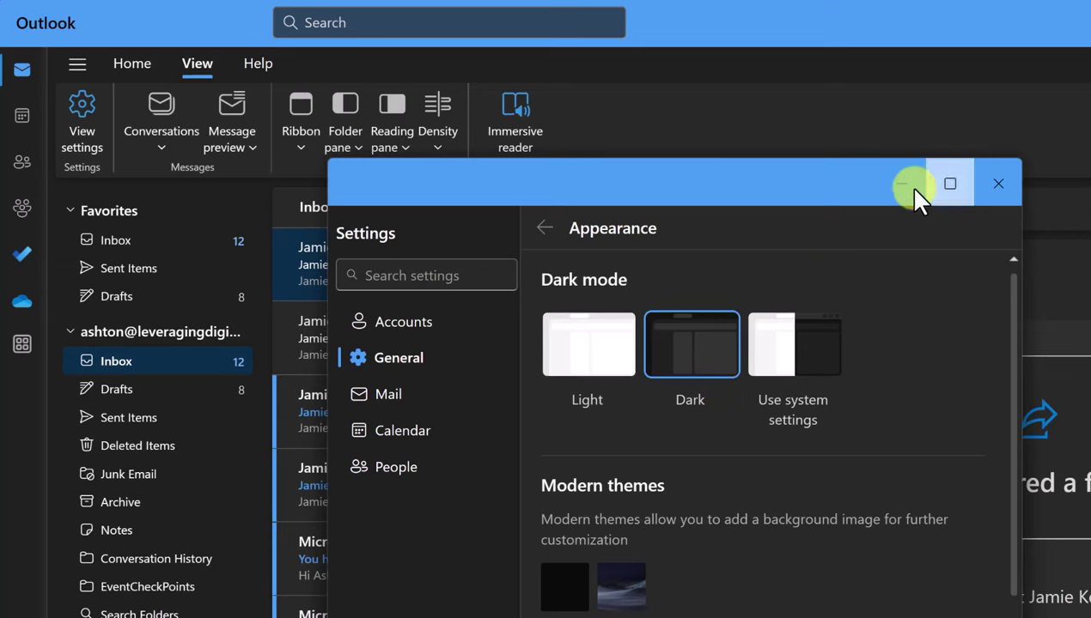
drag(914, 194, 887, 231)
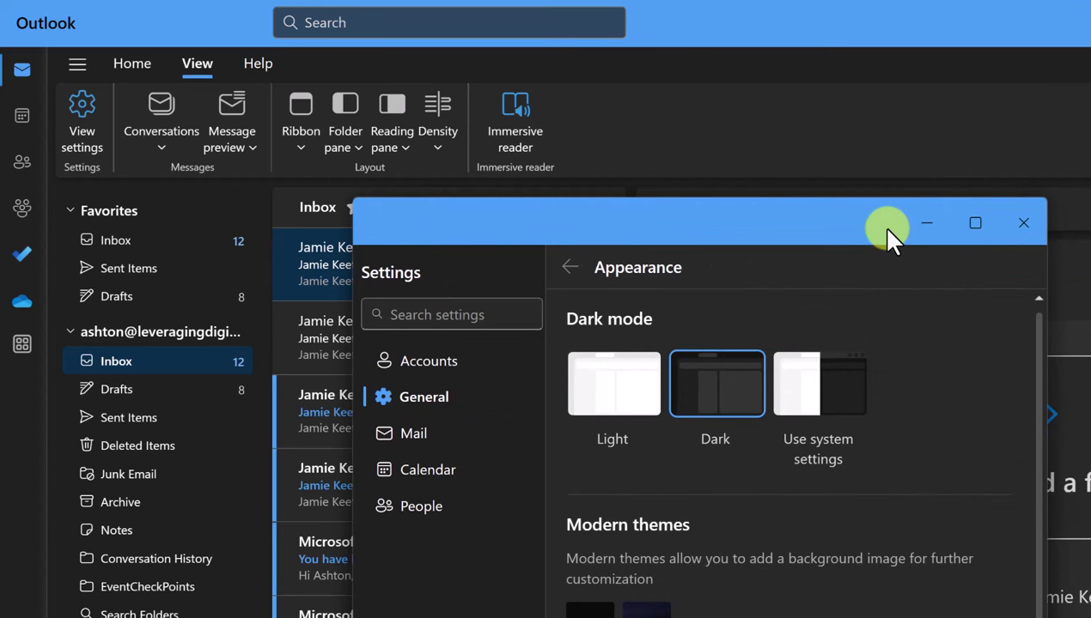
Return to Light mode, apply the purple classic theme, and close the settings window
click(612, 413)
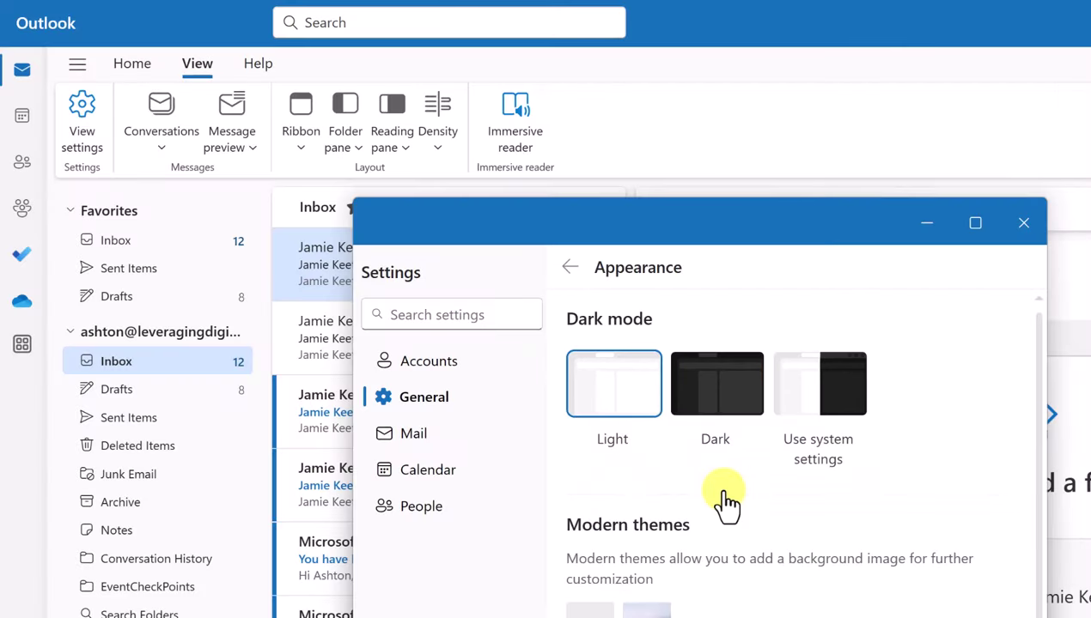
scroll(730, 533, down, 6)
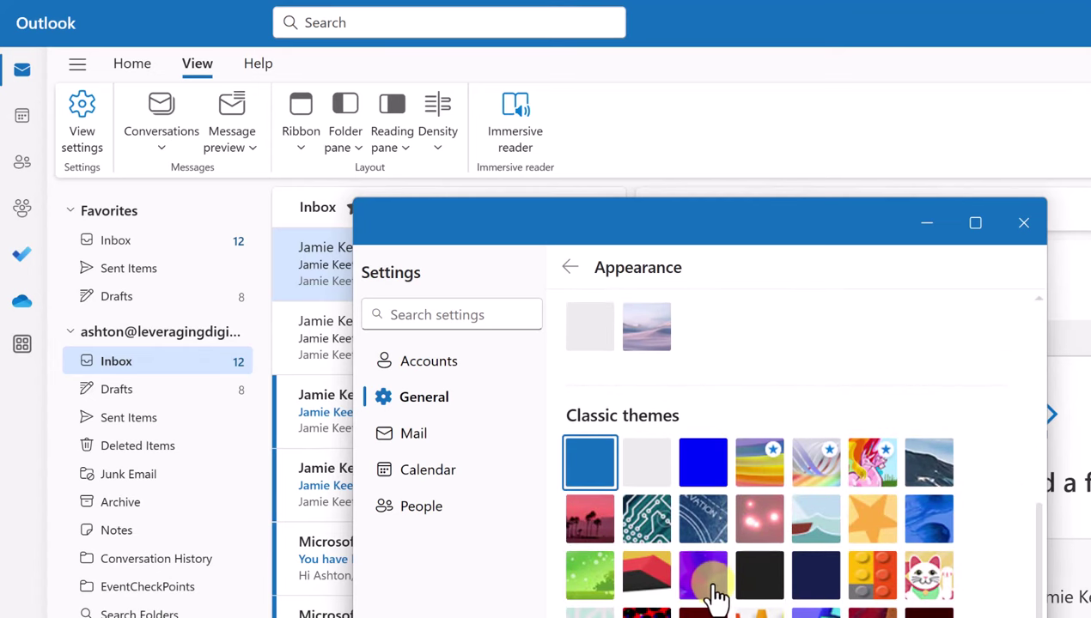
click(704, 577)
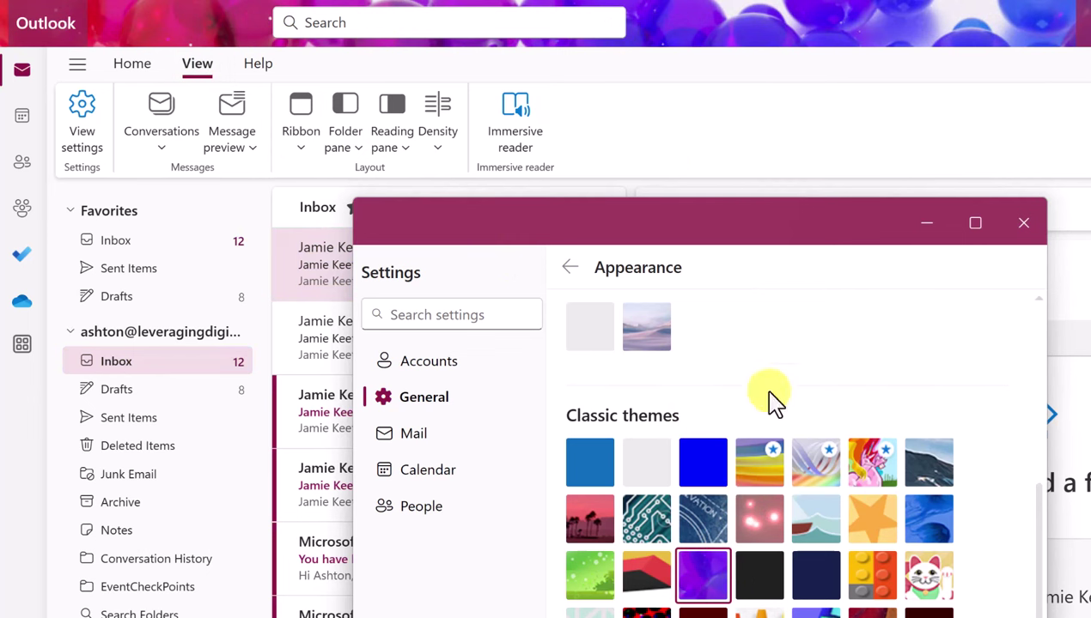
click(1024, 227)
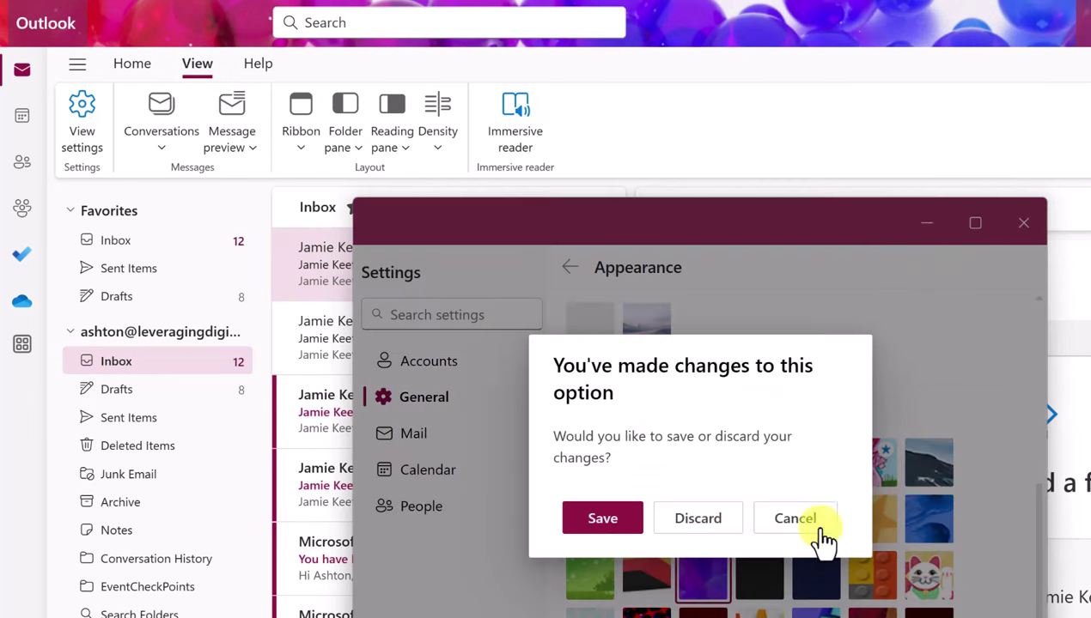
Discard the theme change and start a blank new email
click(697, 519)
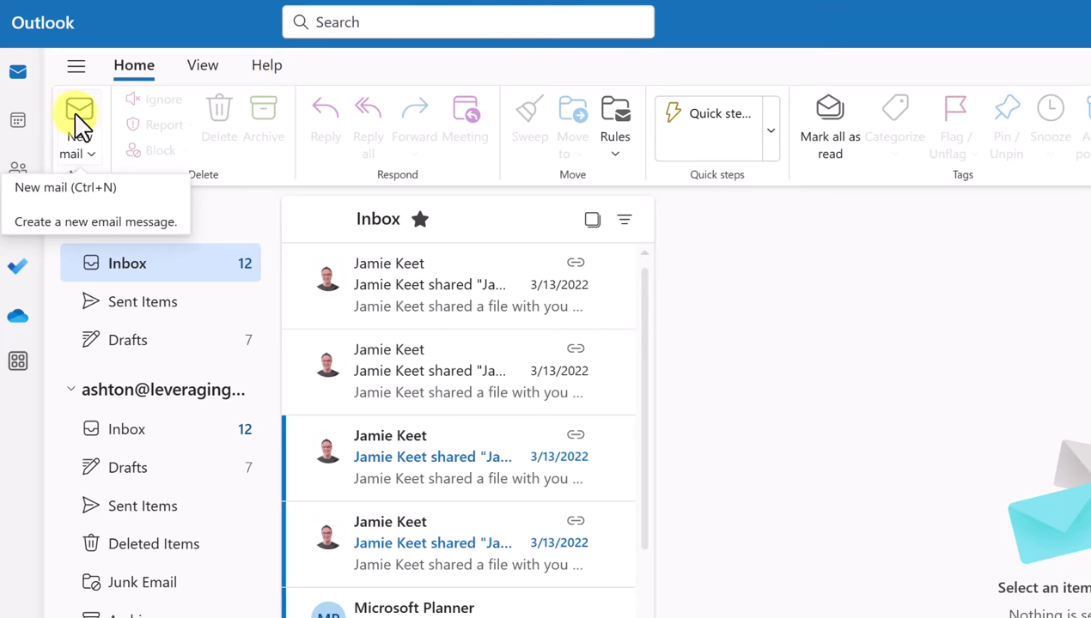
click(80, 122)
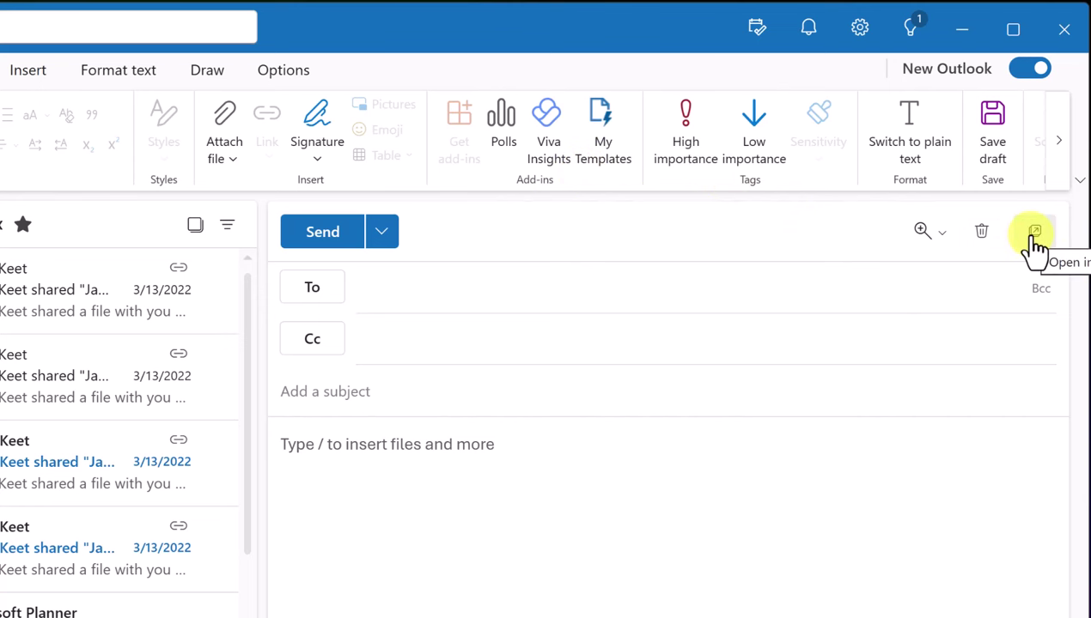
Pop the draft into its own window, reposition and enlarge it, then close it
click(1035, 233)
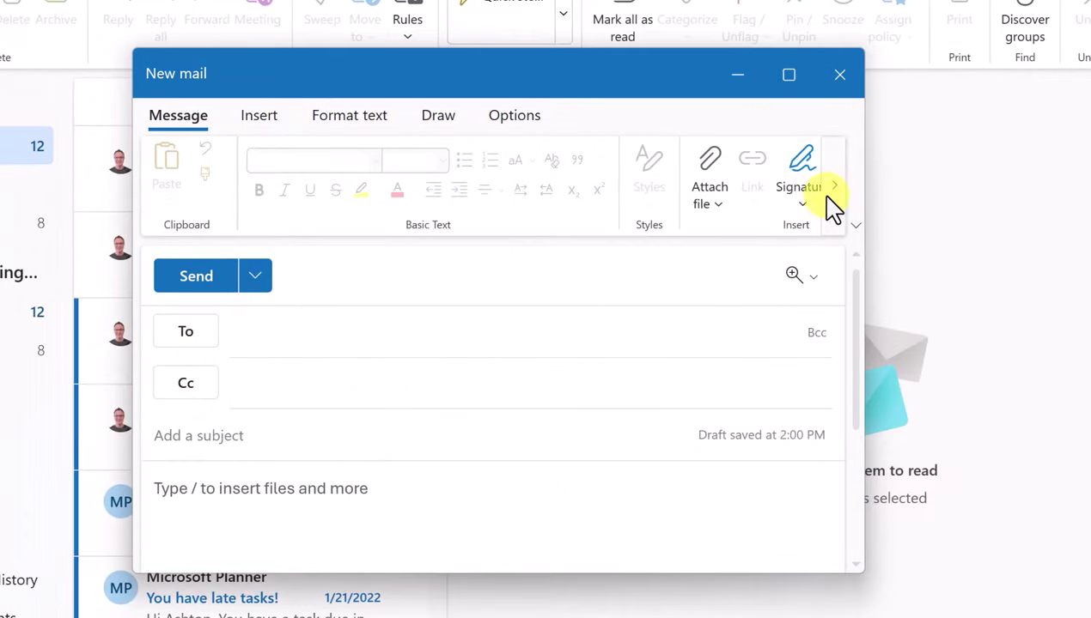
drag(628, 82, 656, 55)
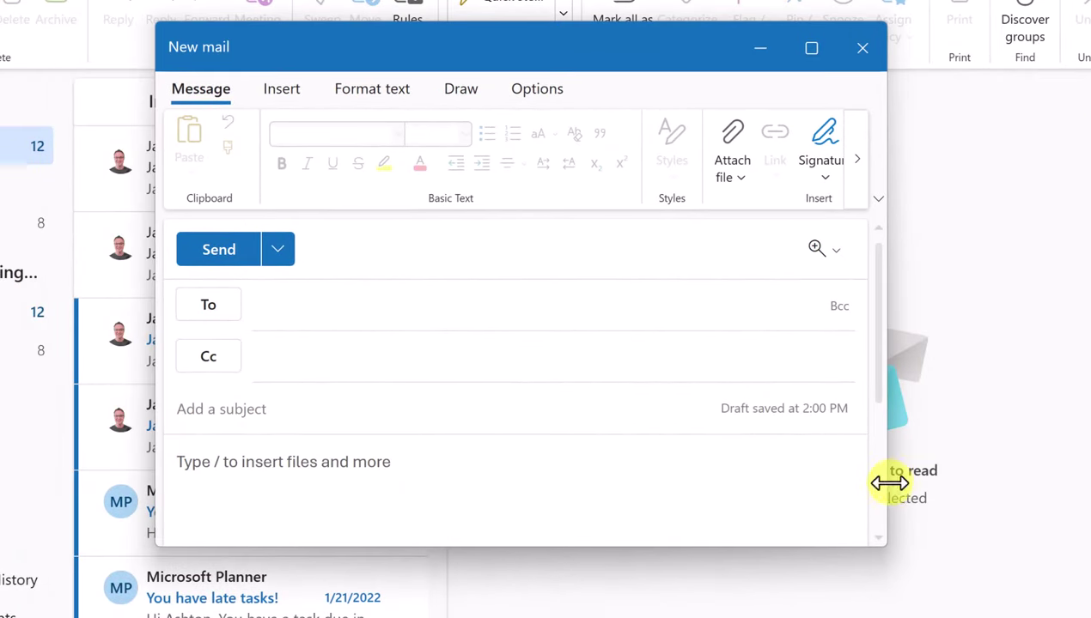
drag(897, 486, 1089, 486)
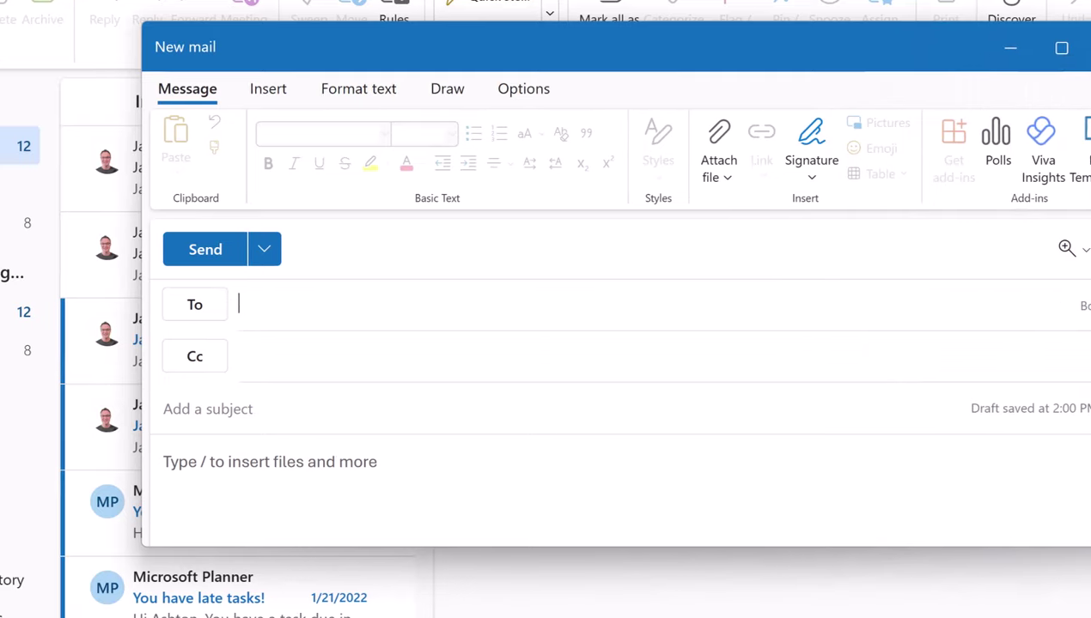
drag(697, 548, 698, 594)
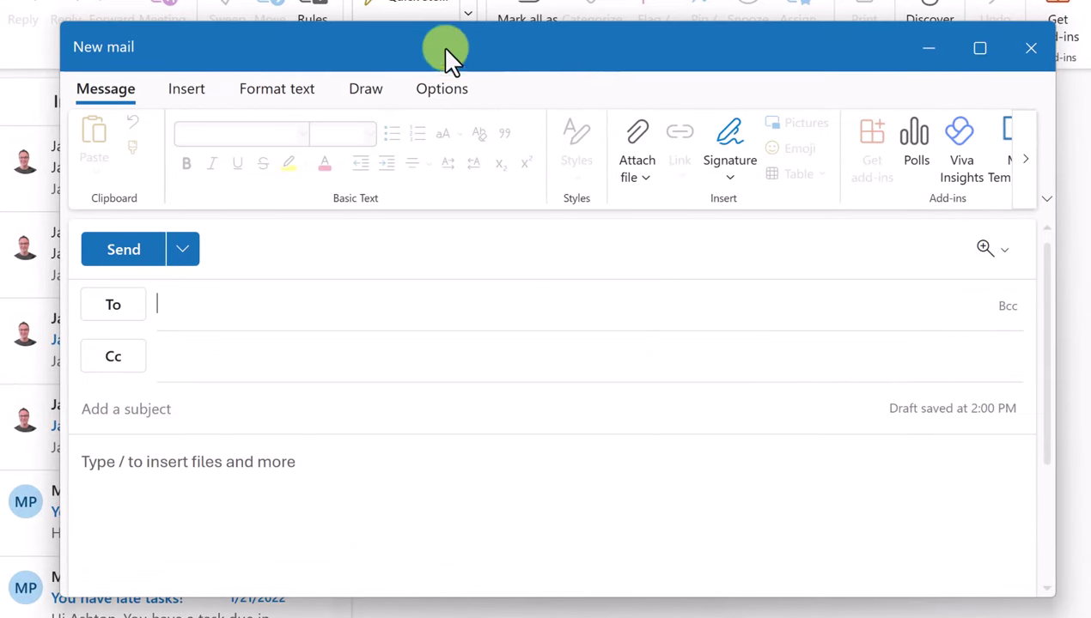
click(1035, 69)
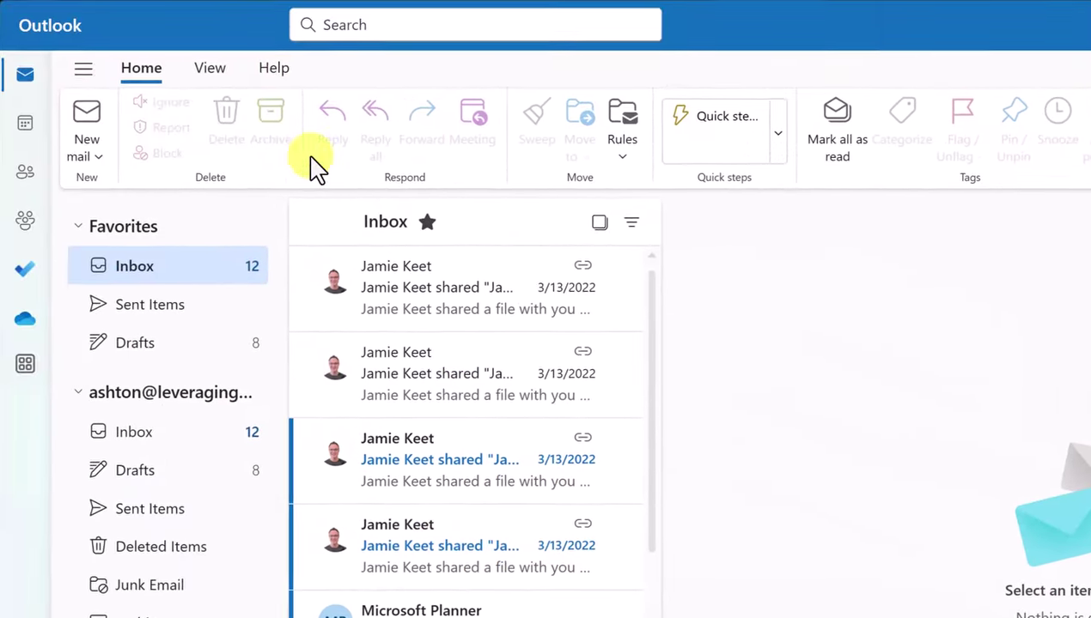
Start another new email and set its compose zoom to 110%
click(43, 116)
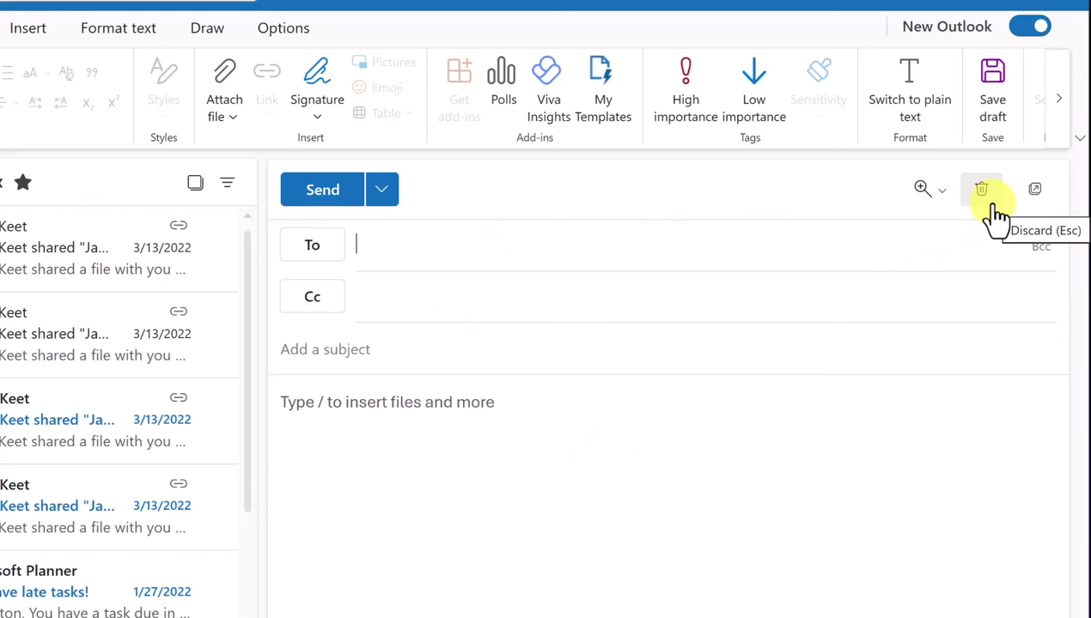
click(926, 190)
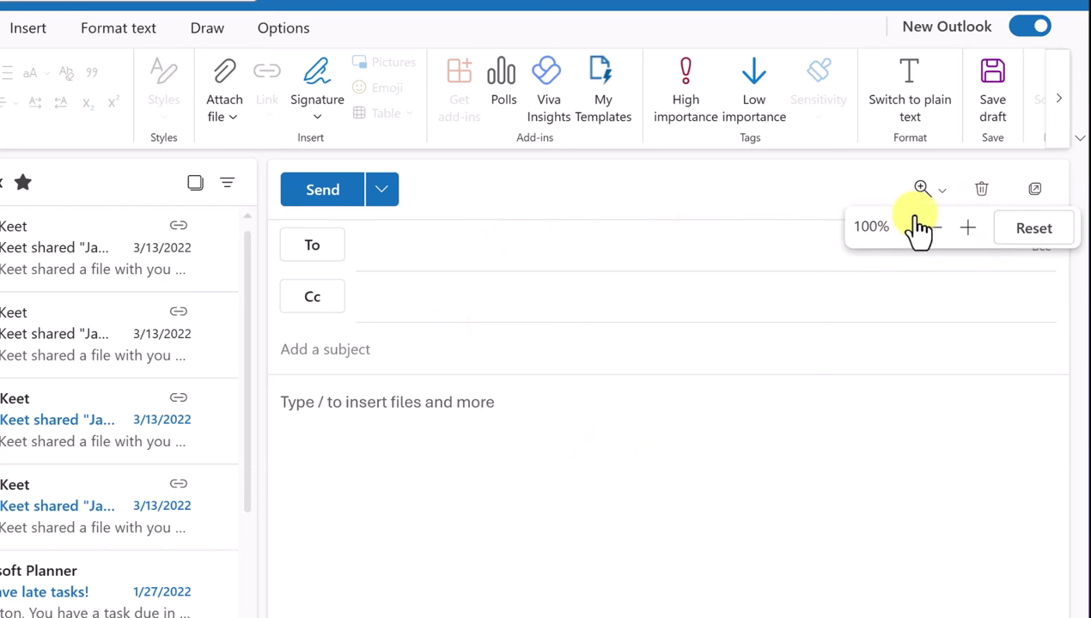
click(965, 232)
click(965, 232)
click(963, 240)
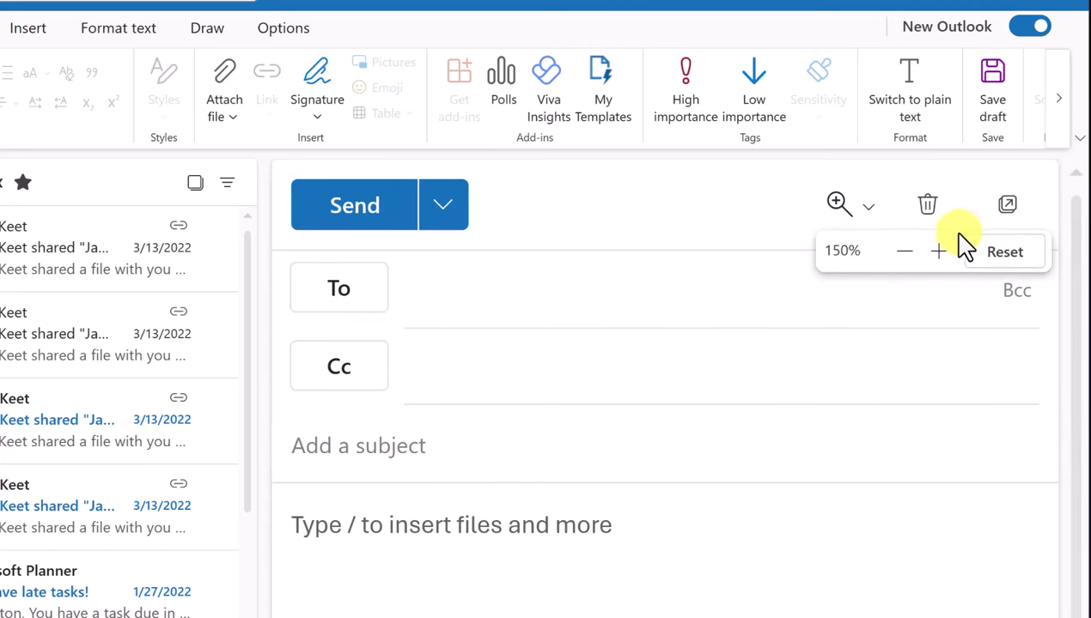
click(915, 259)
click(930, 243)
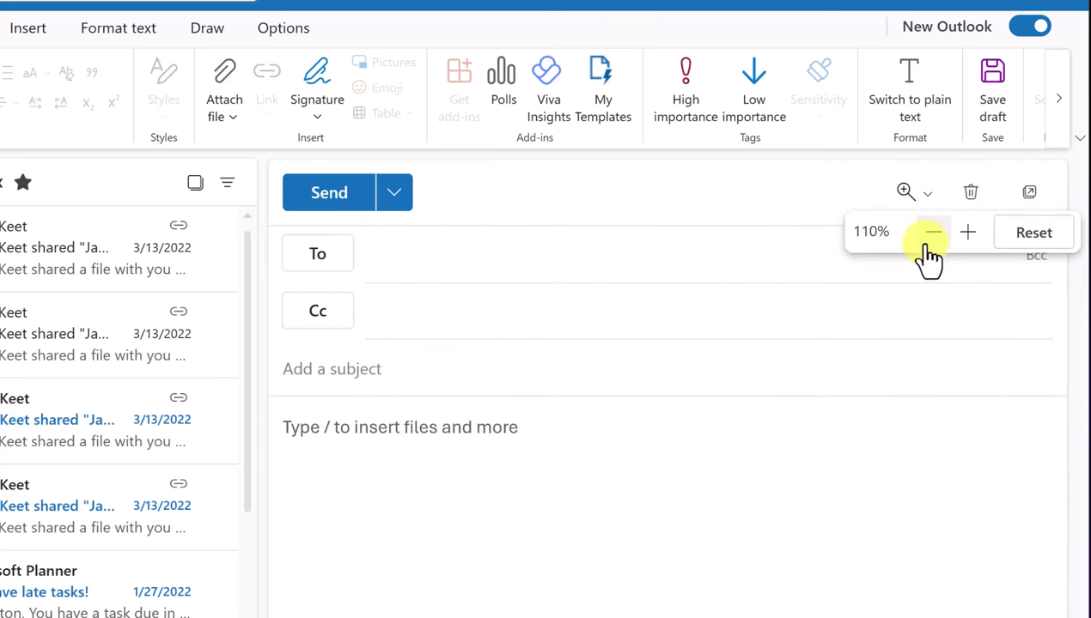
Click into the body and browse the Insert and Format text ribbons, ending on Message
click(736, 469)
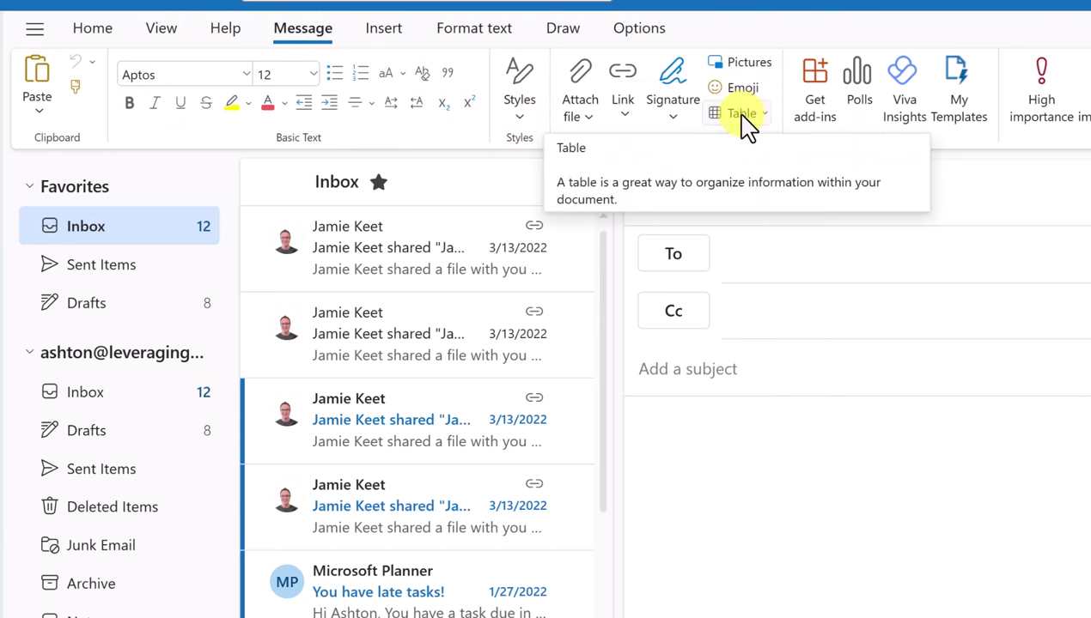
click(383, 36)
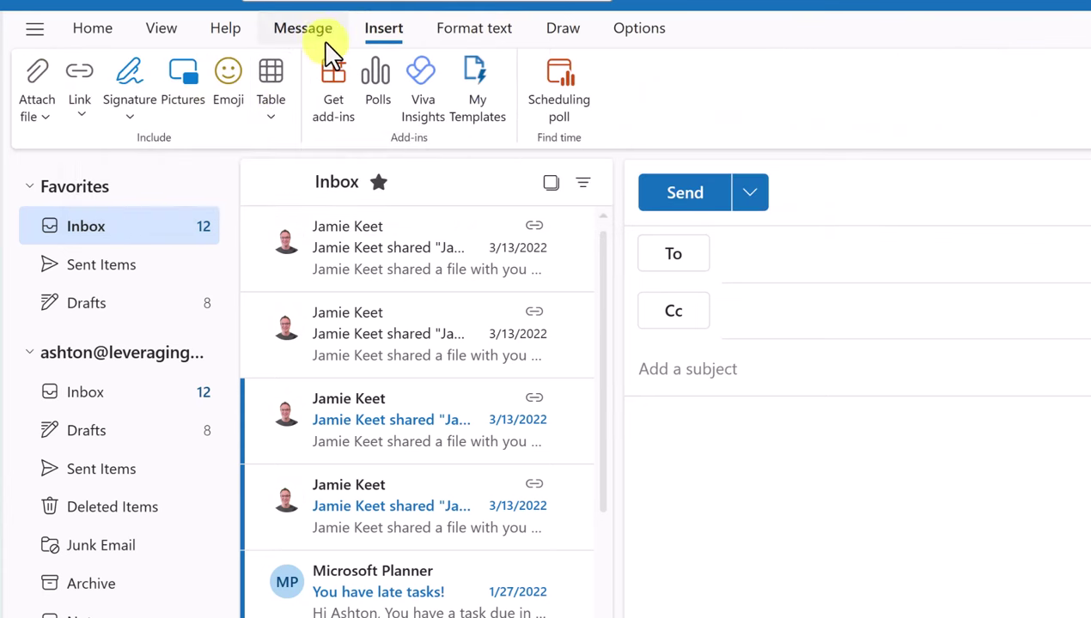
click(302, 31)
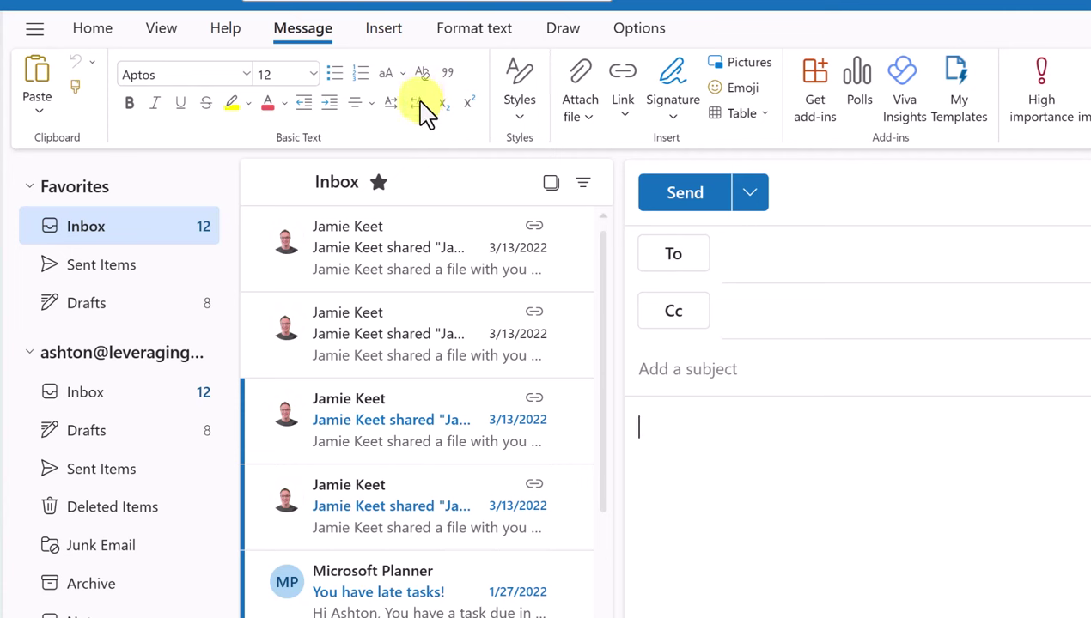
click(384, 28)
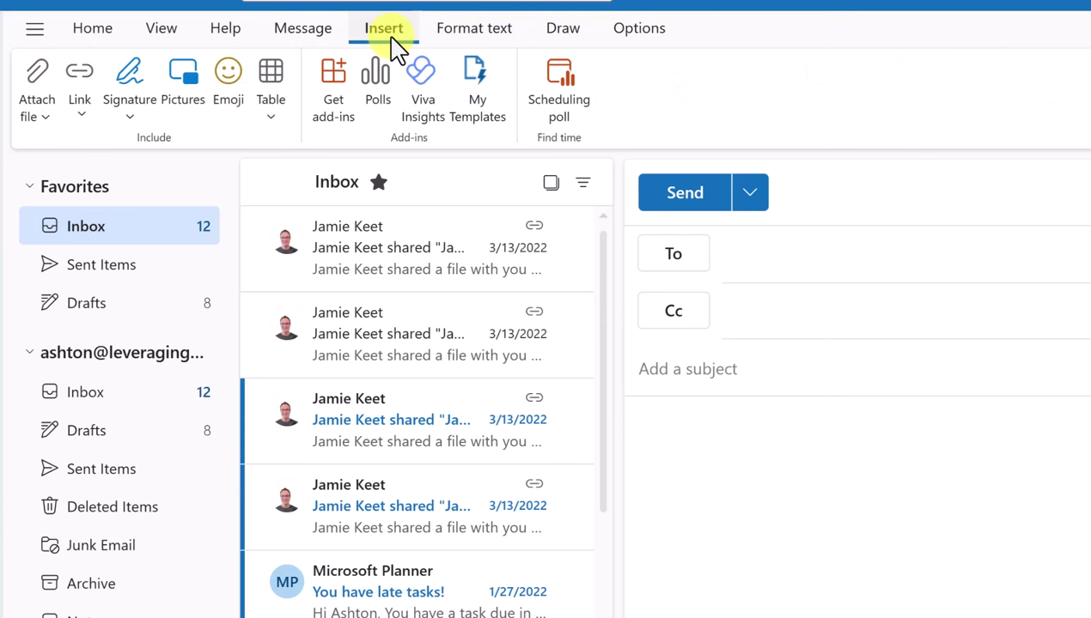
click(325, 34)
click(479, 34)
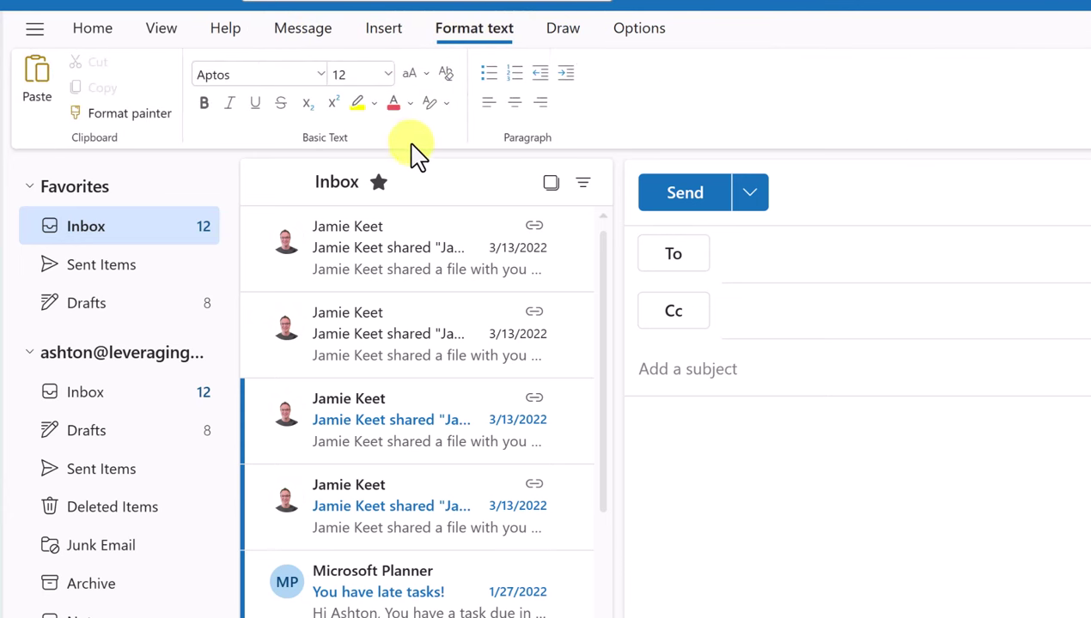
click(317, 37)
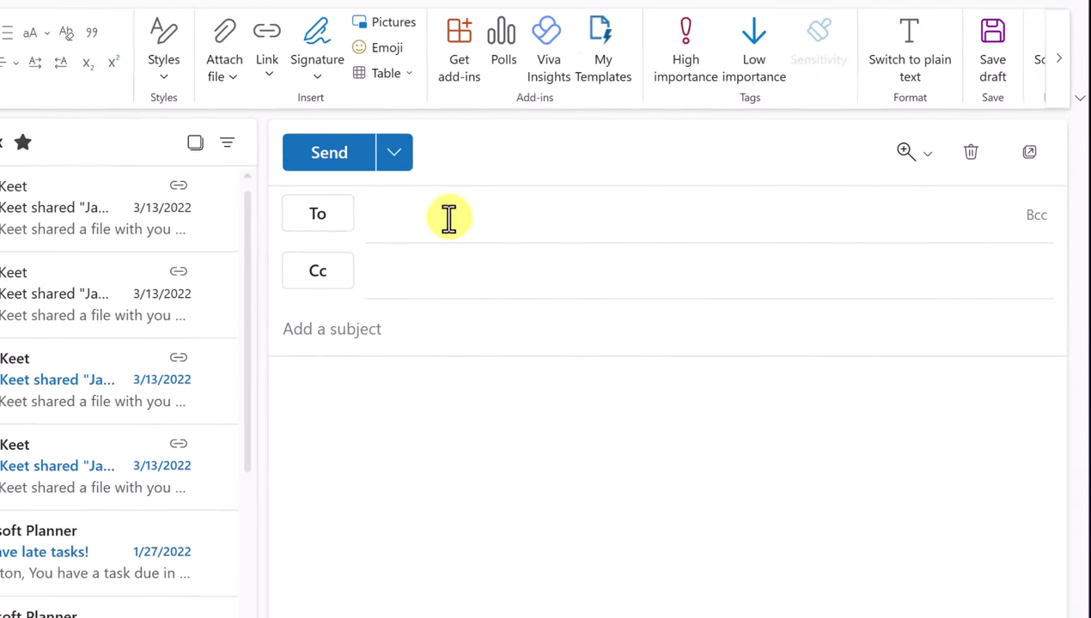
Add a suggested contact and a typed external e-mail address to the To line
click(528, 222)
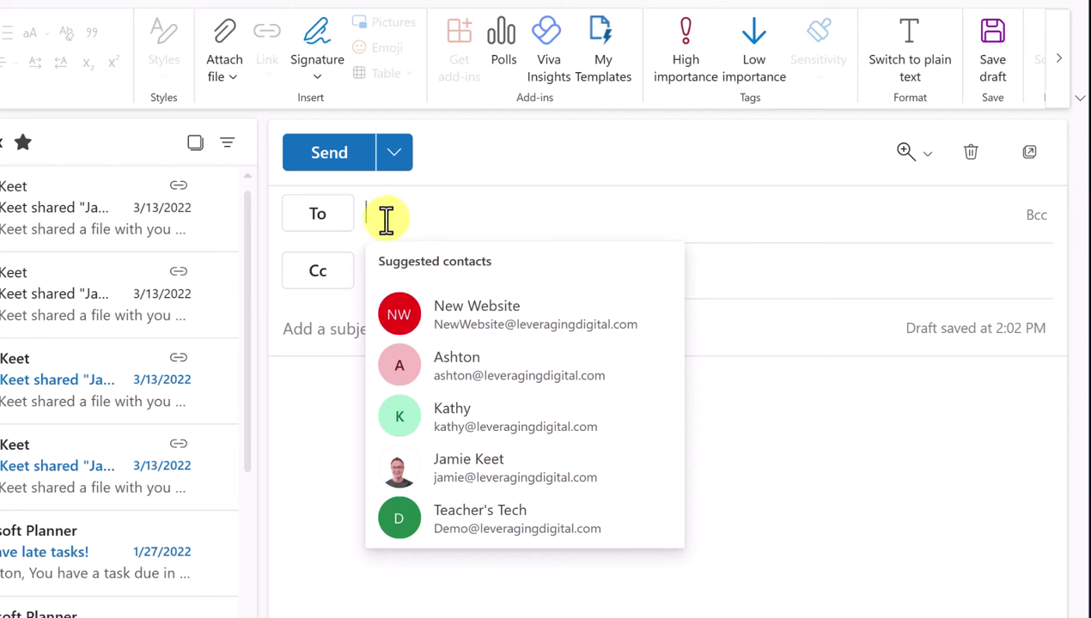
click(530, 430)
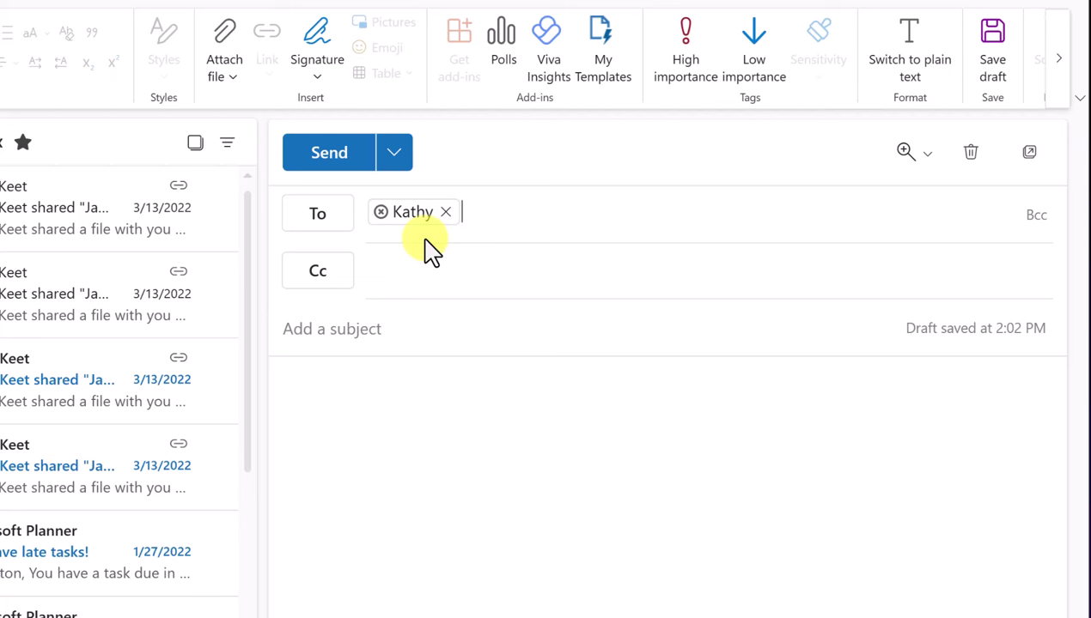
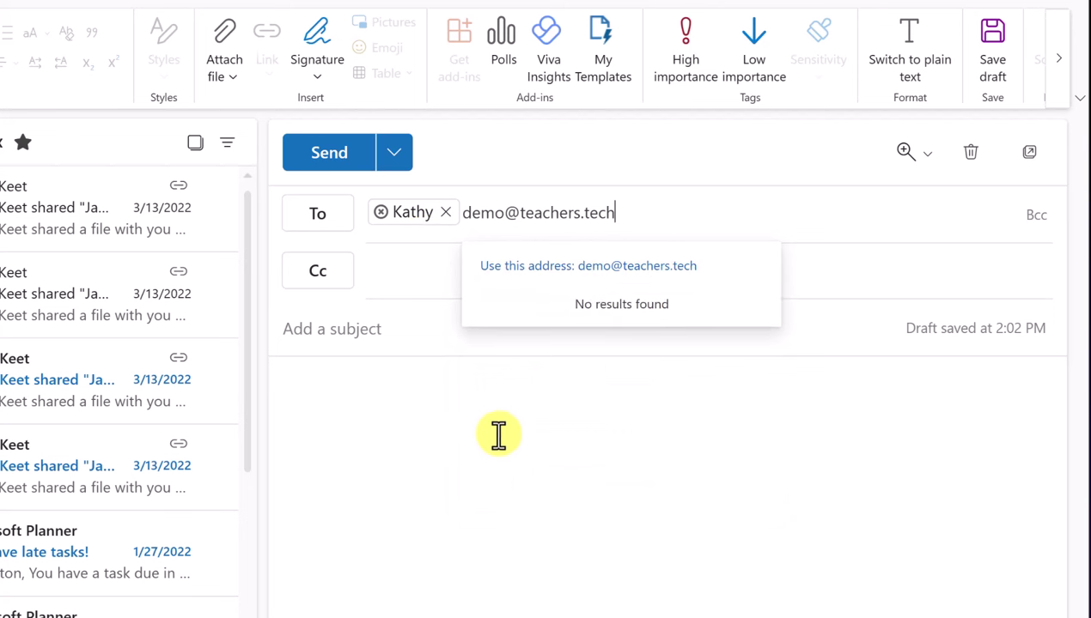
key(Return)
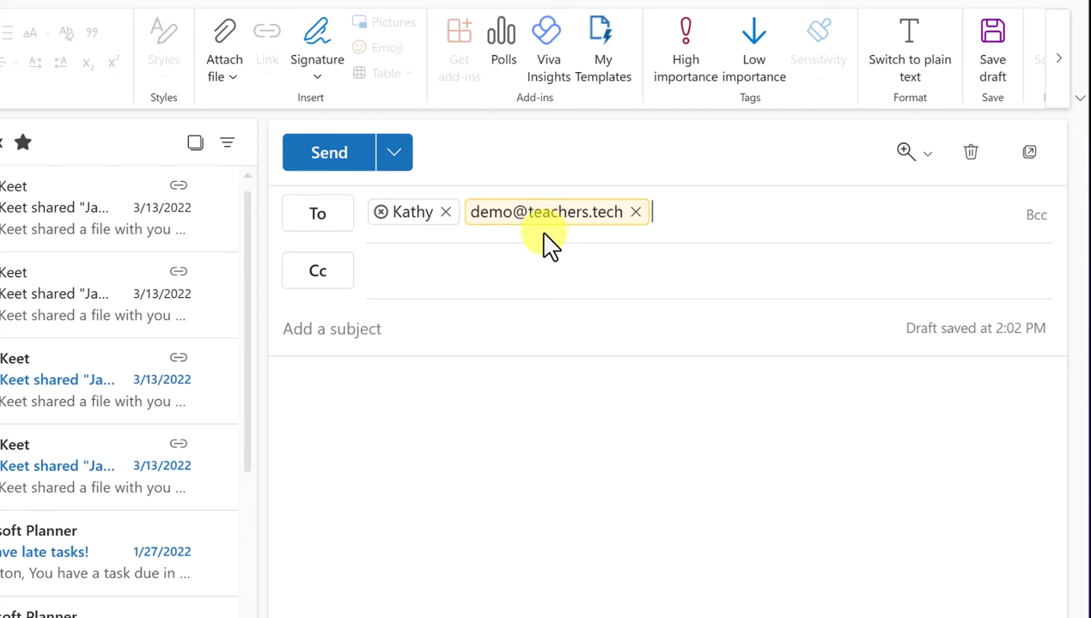
Put a suggested contact on the Cc line and add an empty Bcc line
click(323, 216)
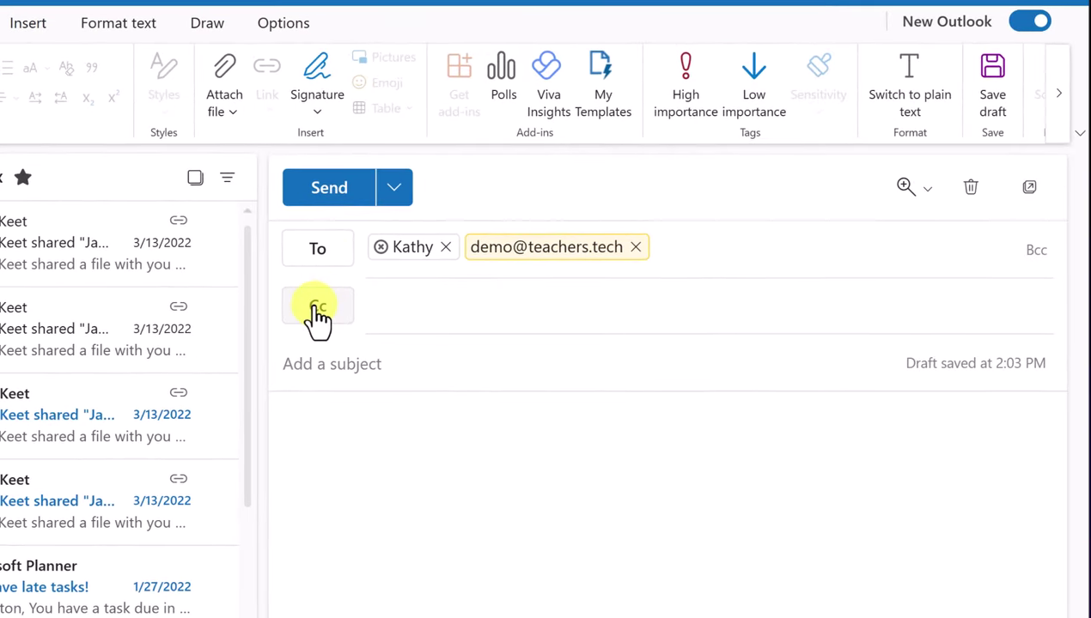
click(409, 317)
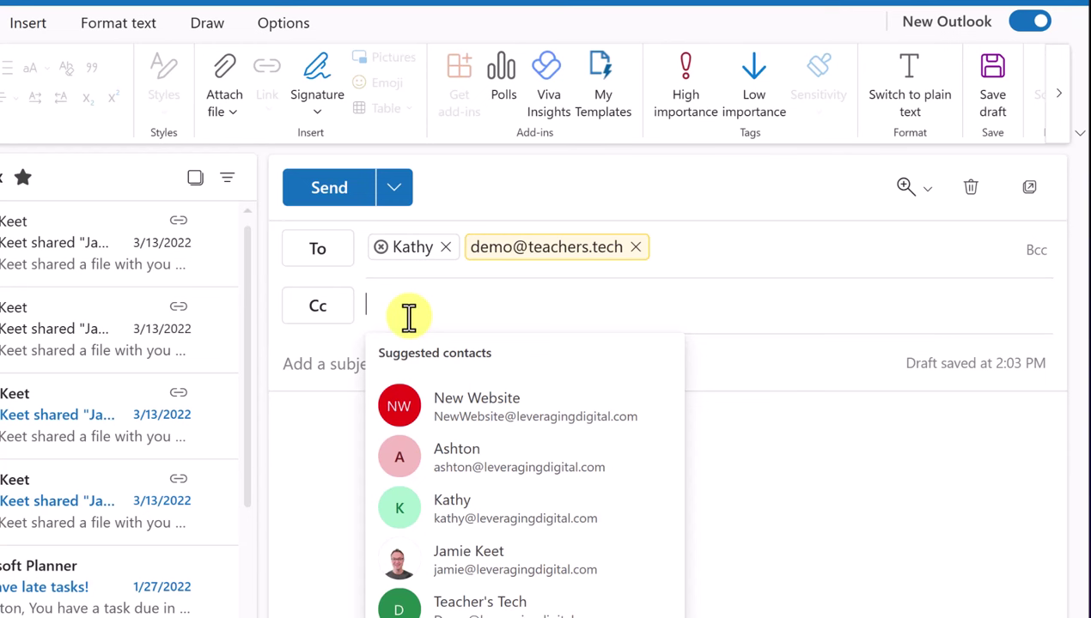
click(529, 565)
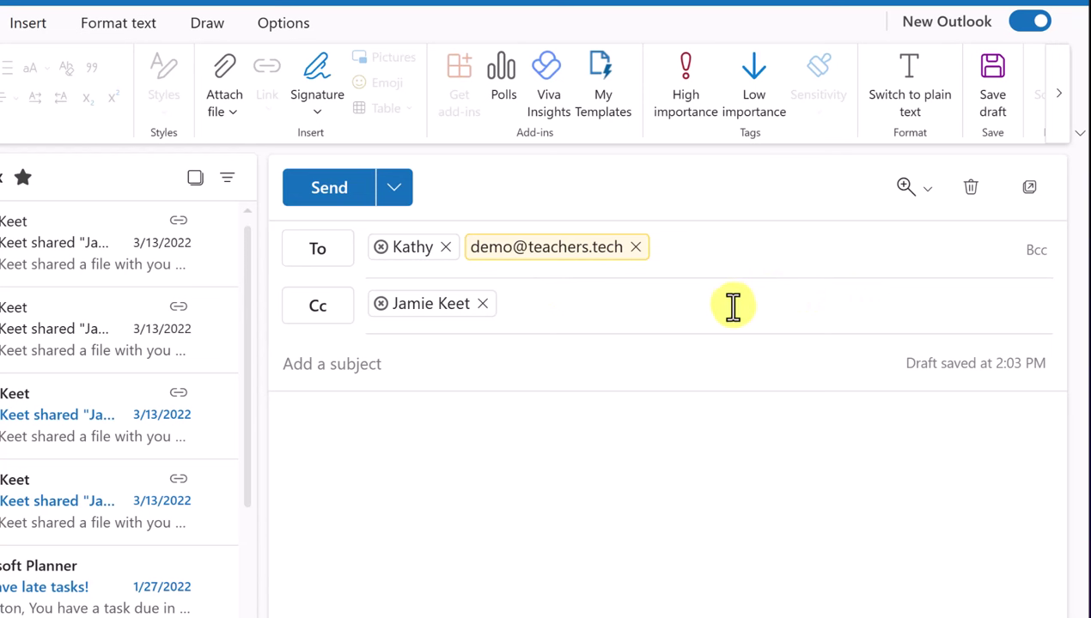
click(1037, 250)
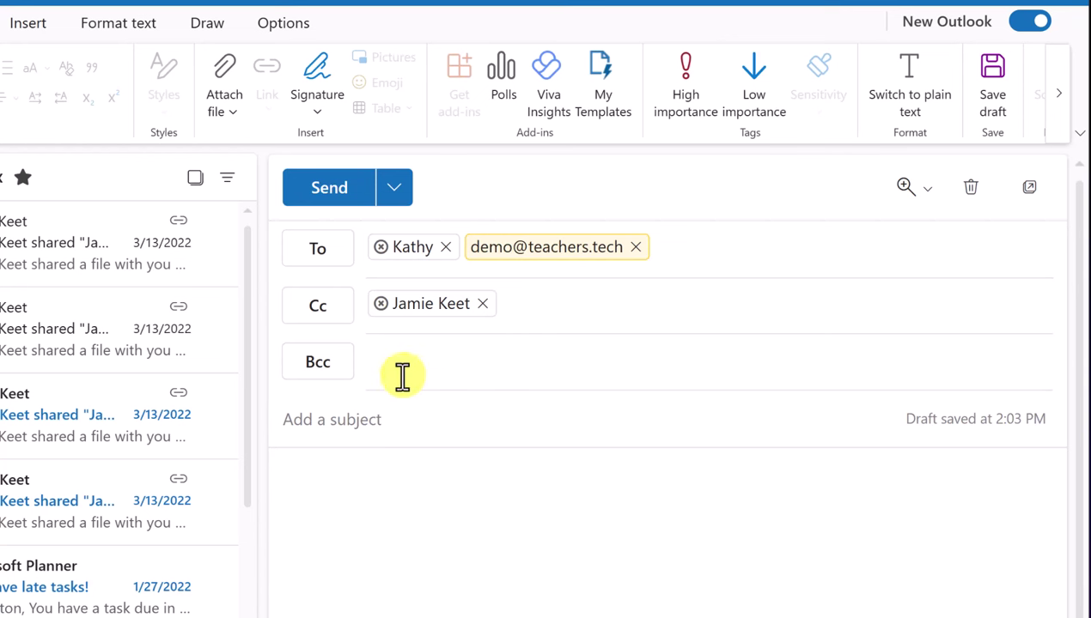
Dismiss the empty Bcc picker and enter the subject 'Please Sign!'
click(346, 372)
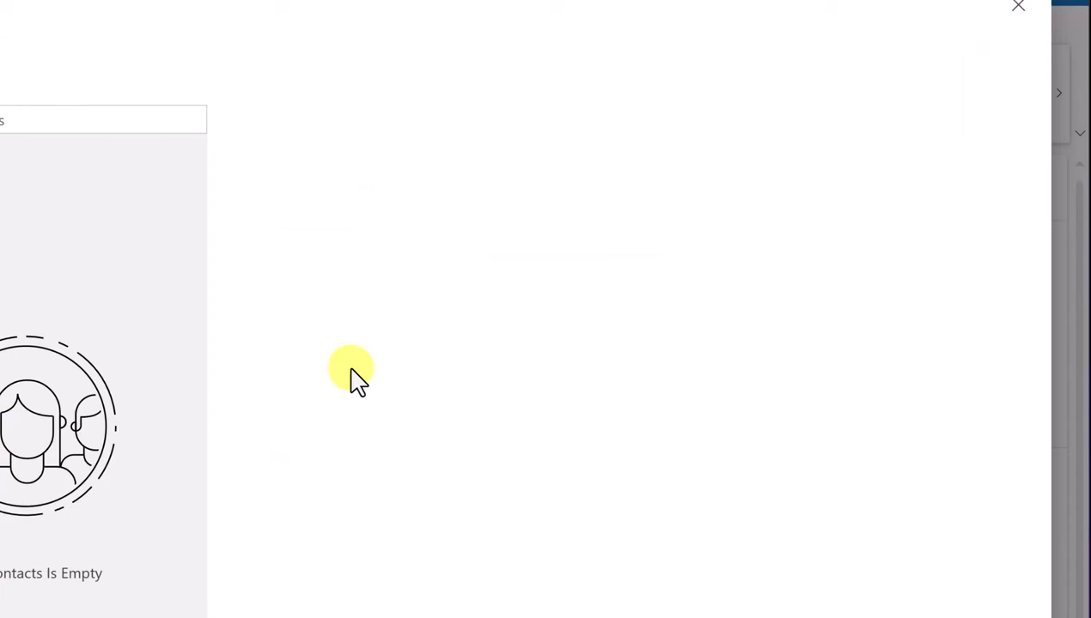
key(Escape)
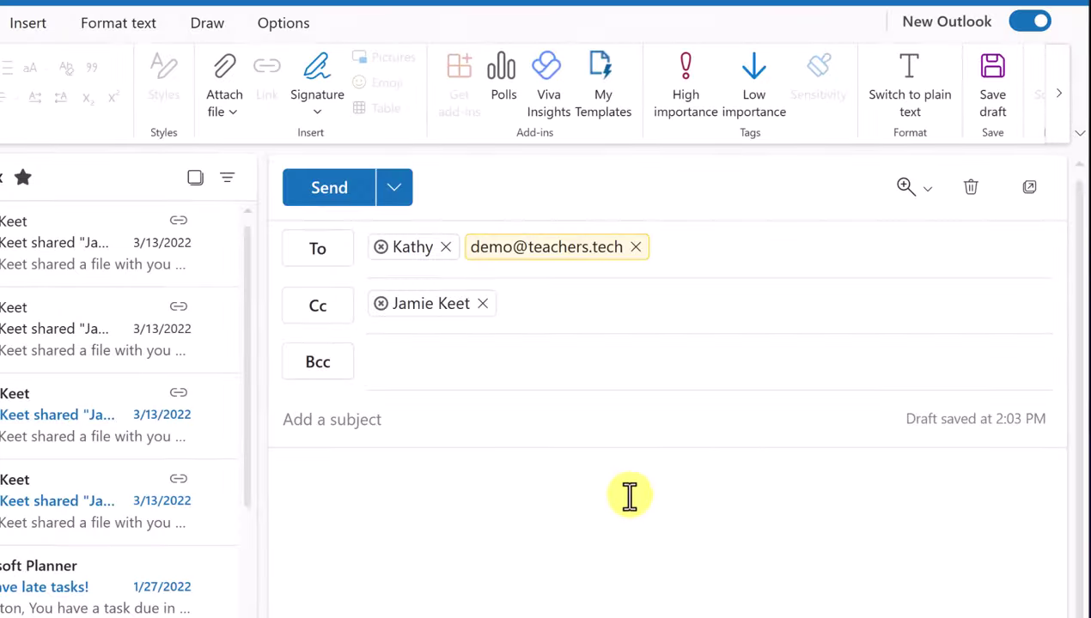
click(364, 421)
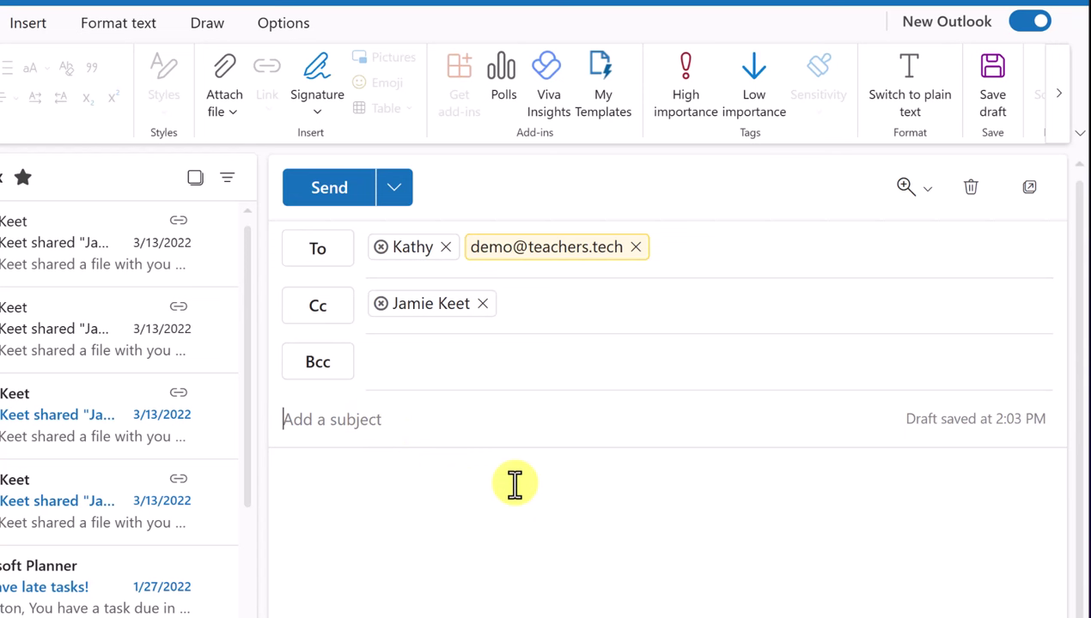
text(Please Sign)
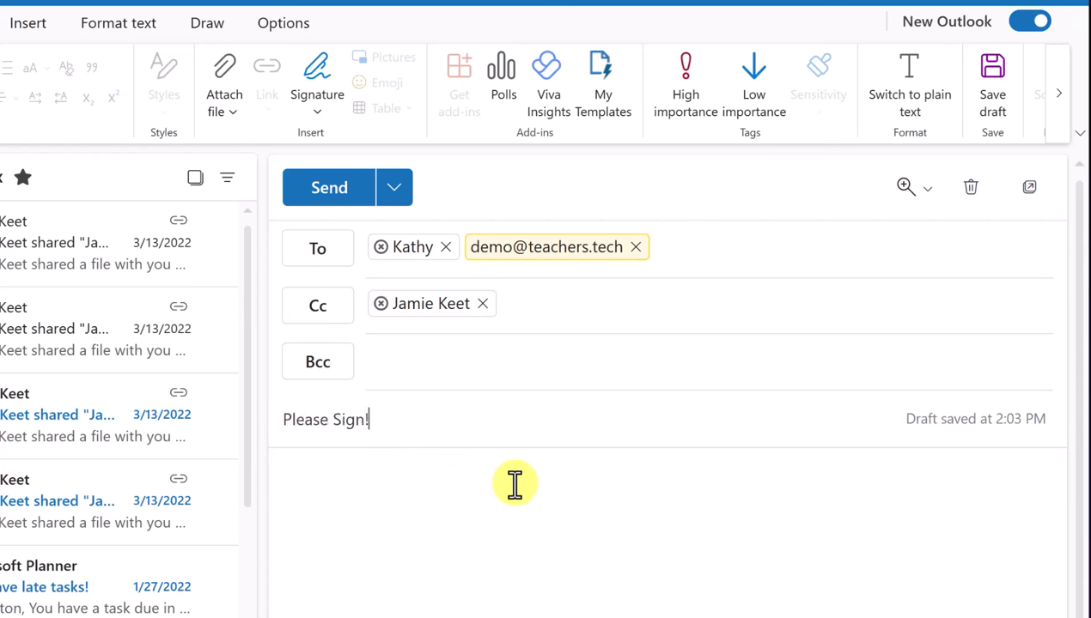
text(!)
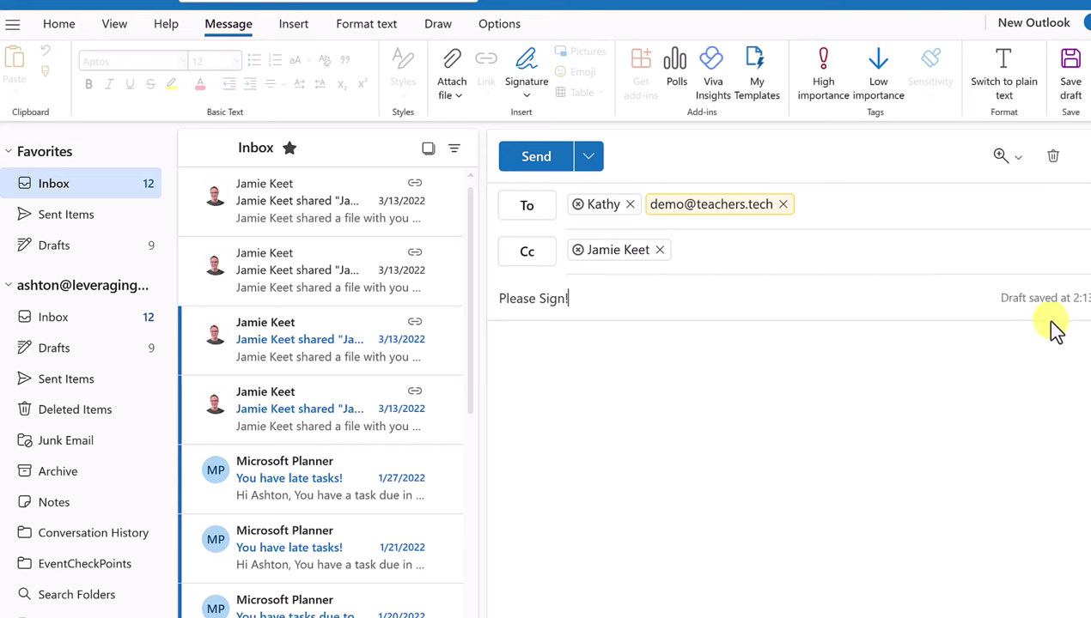
Save the email as a draft and open the account's Drafts folder
click(1074, 77)
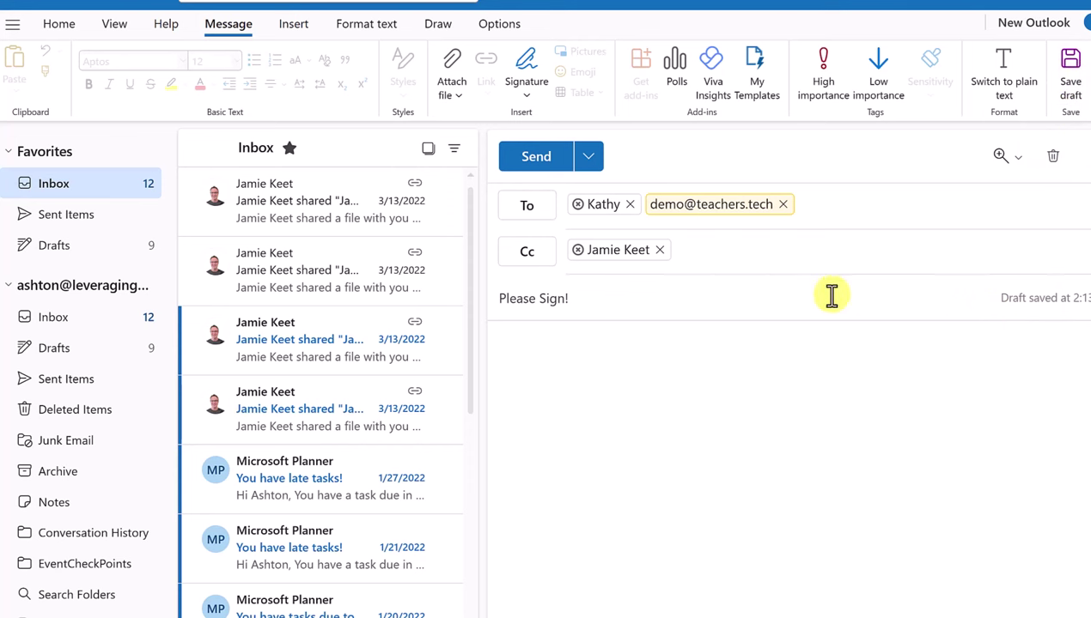
click(9, 287)
click(11, 287)
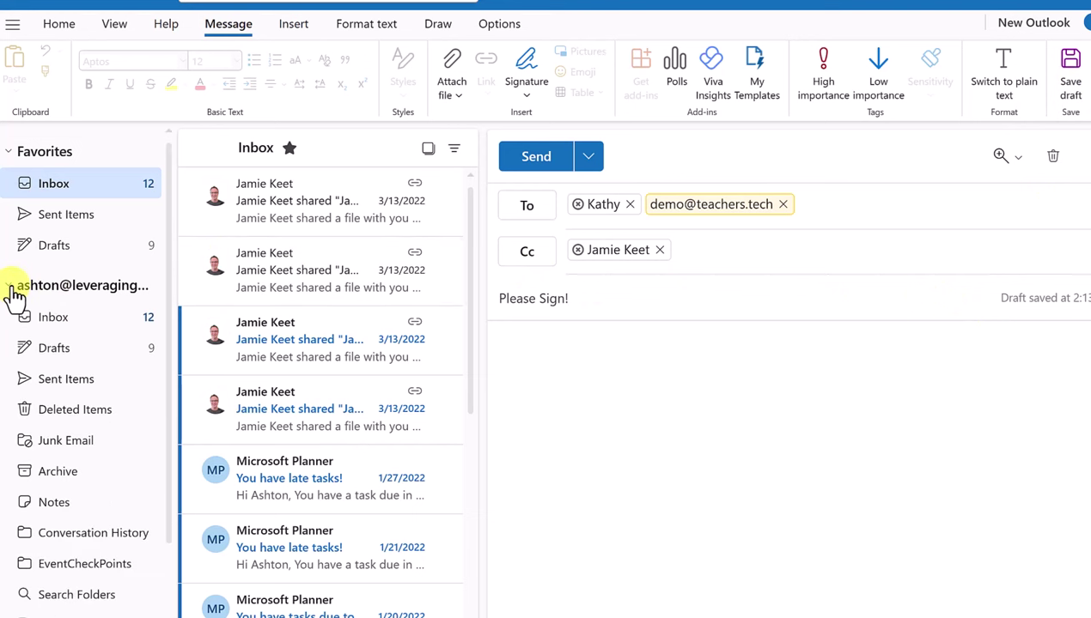
click(62, 364)
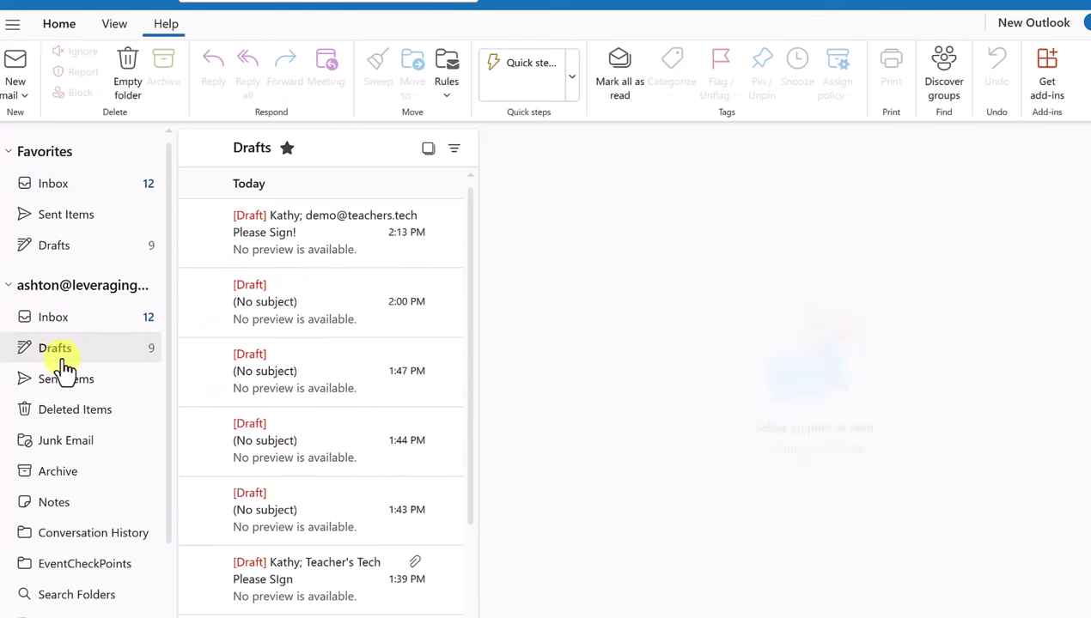
Reopen the 'Please Sign!' draft for editing
click(291, 225)
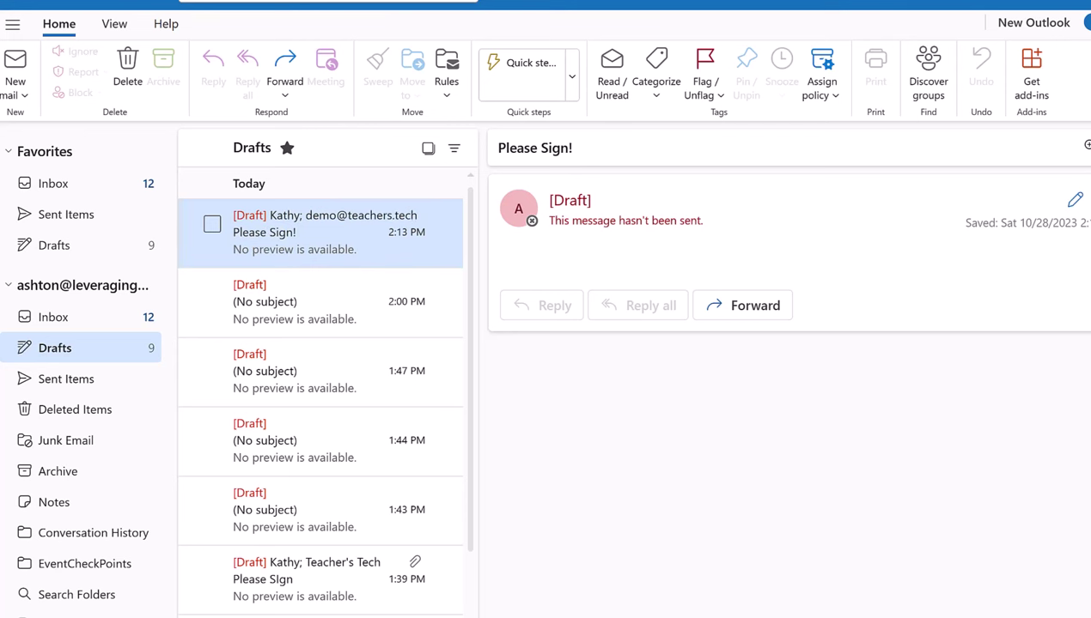
click(307, 299)
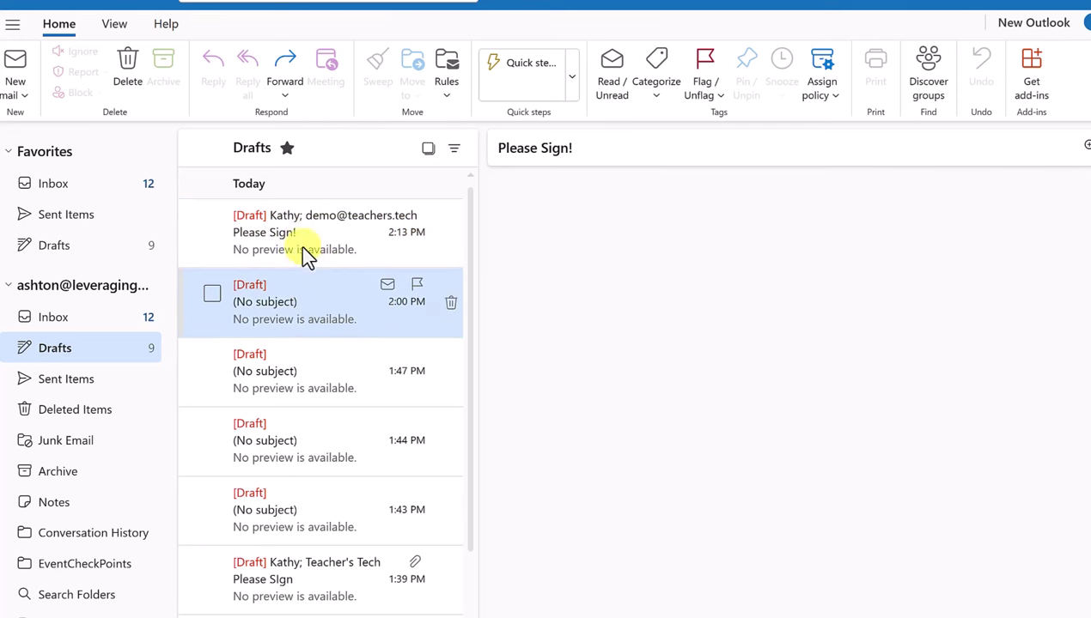
click(302, 242)
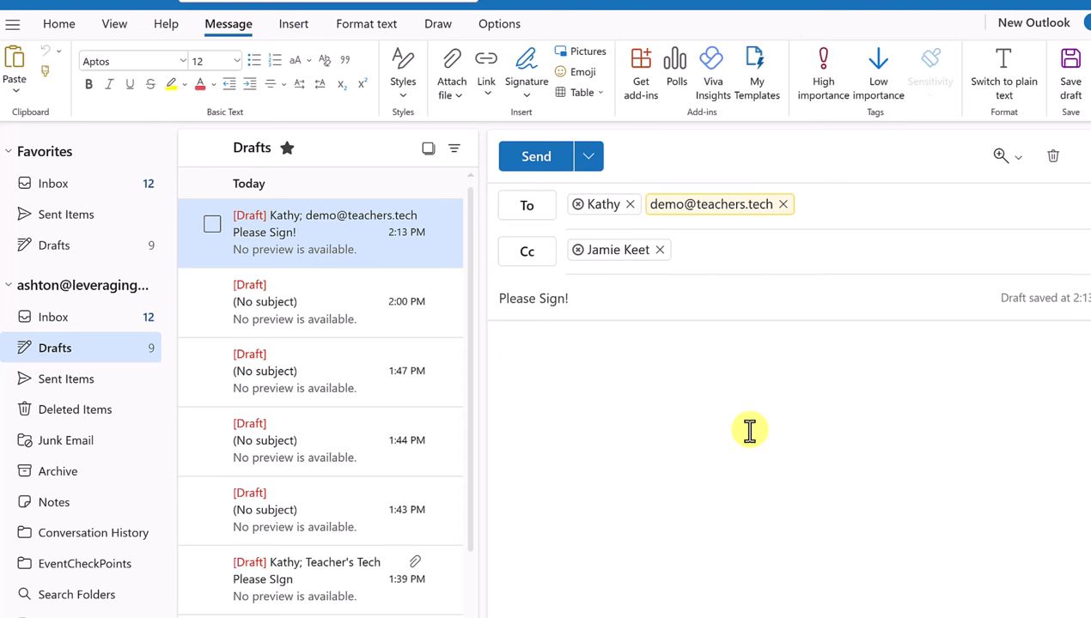
Type the body line 'Please sign and return.', accepting the autocomplete suggestion
text(Please sign)
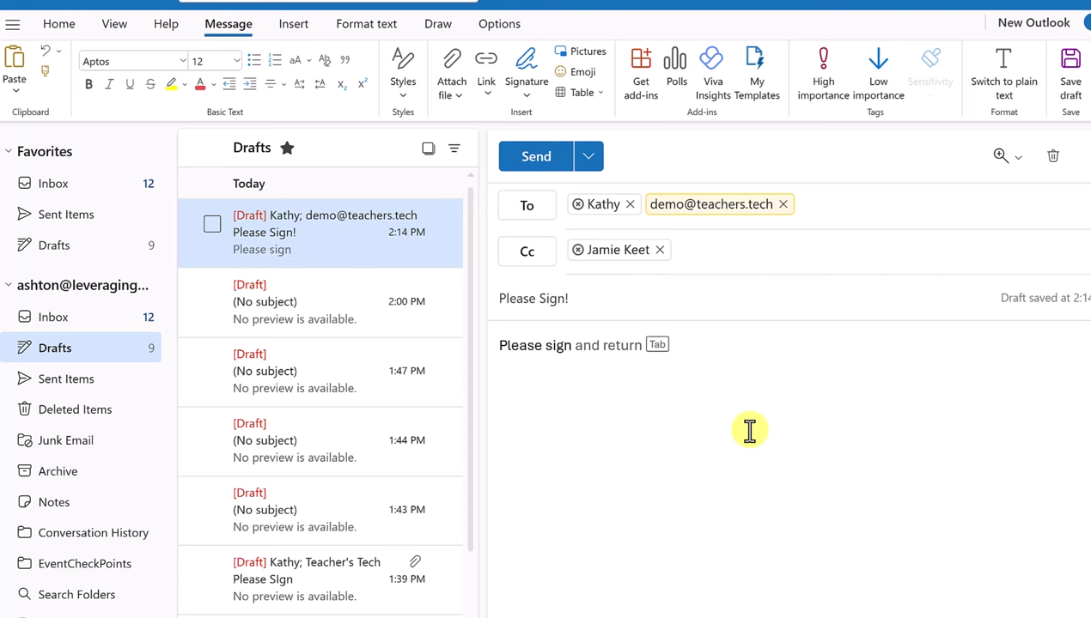
key(Tab)
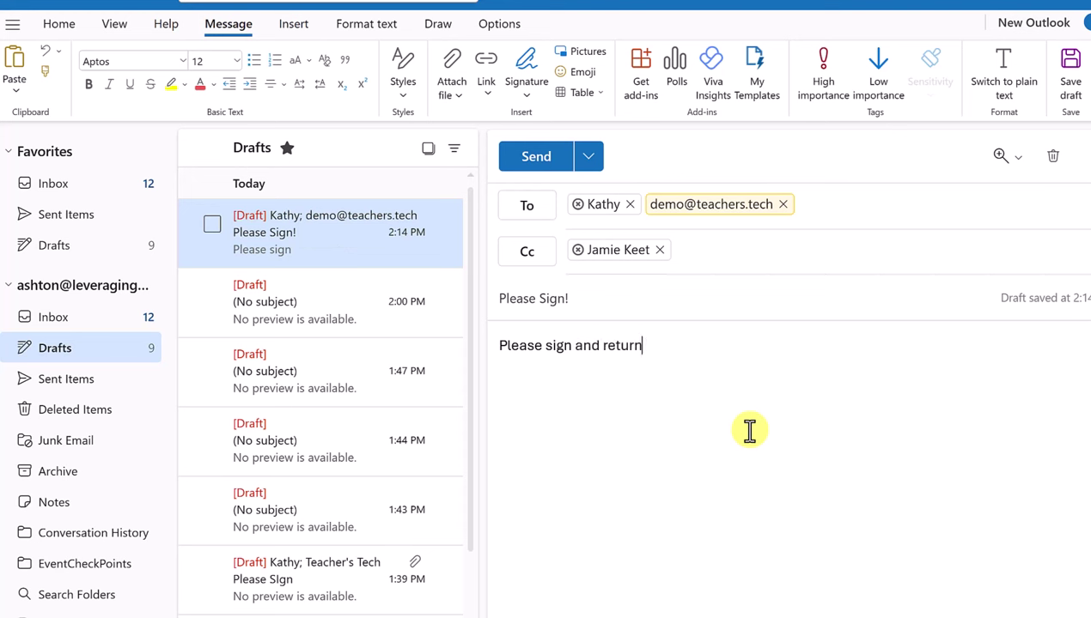
text(.)
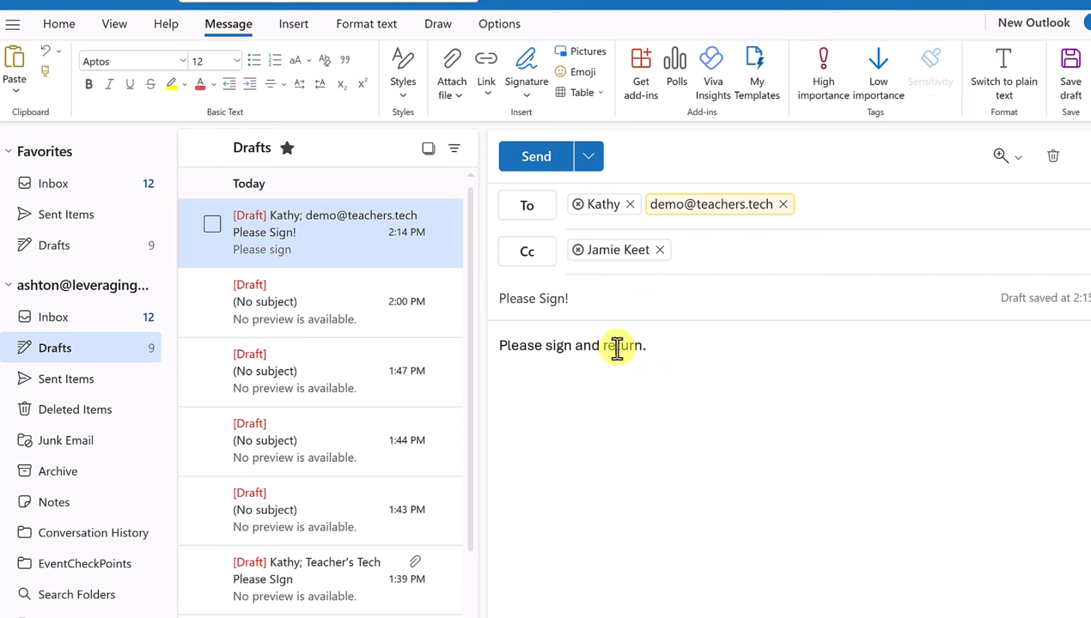
Select the body line and change its font to Algerian
double_click(617, 347)
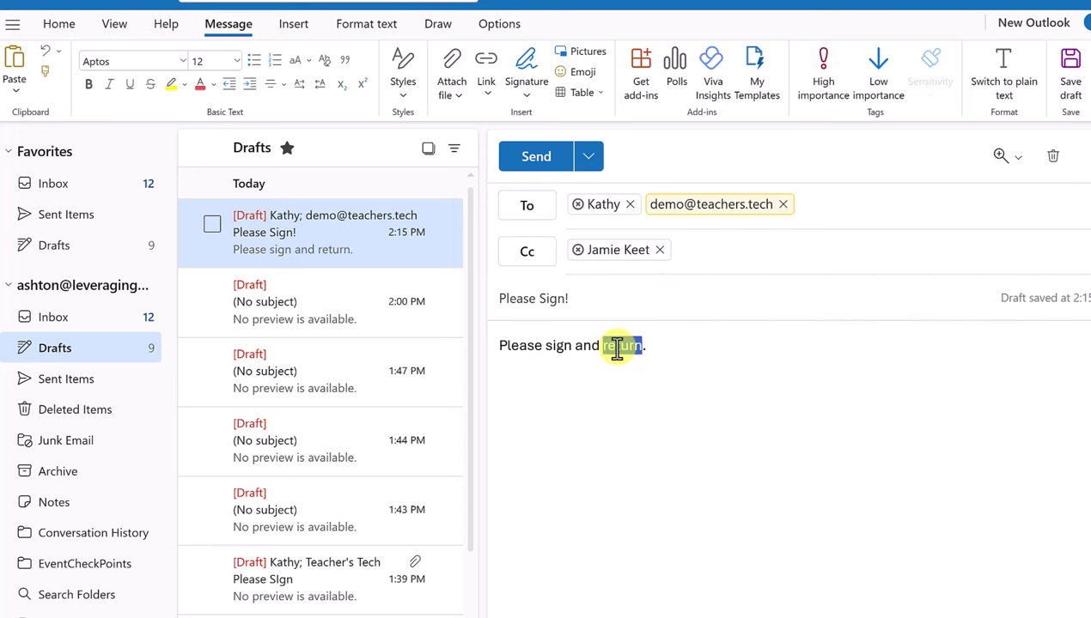
triple_click(618, 350)
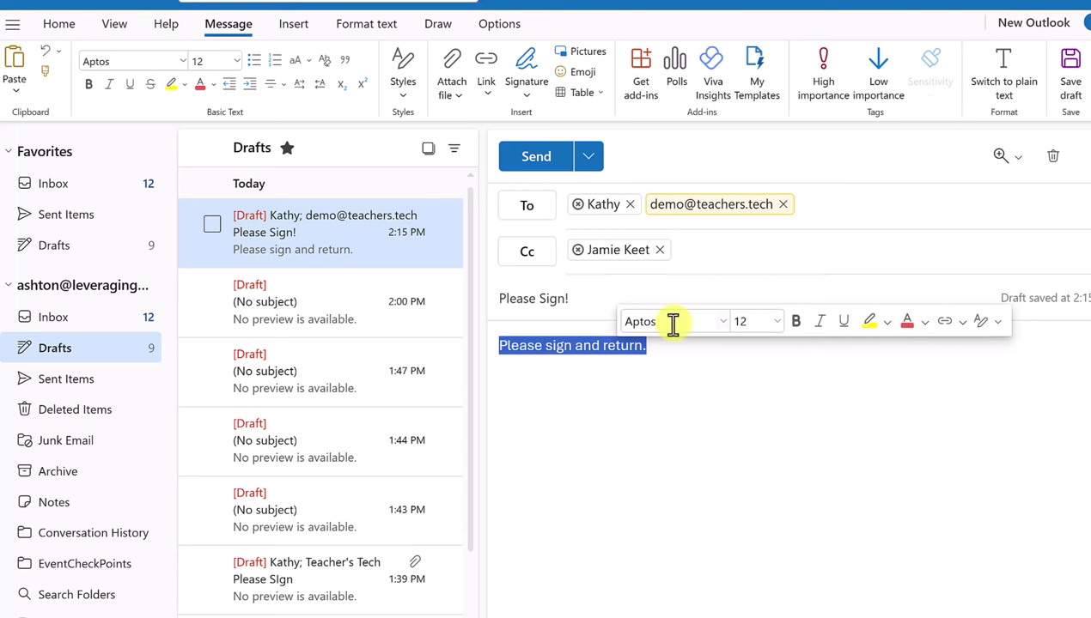
click(724, 323)
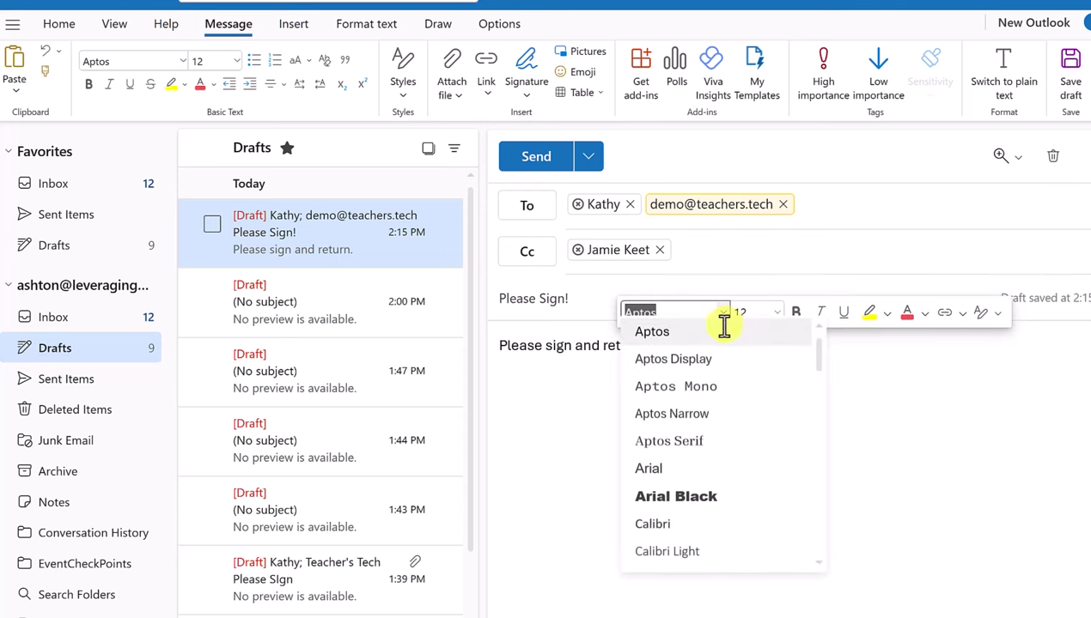
scroll(675, 491, down, 1)
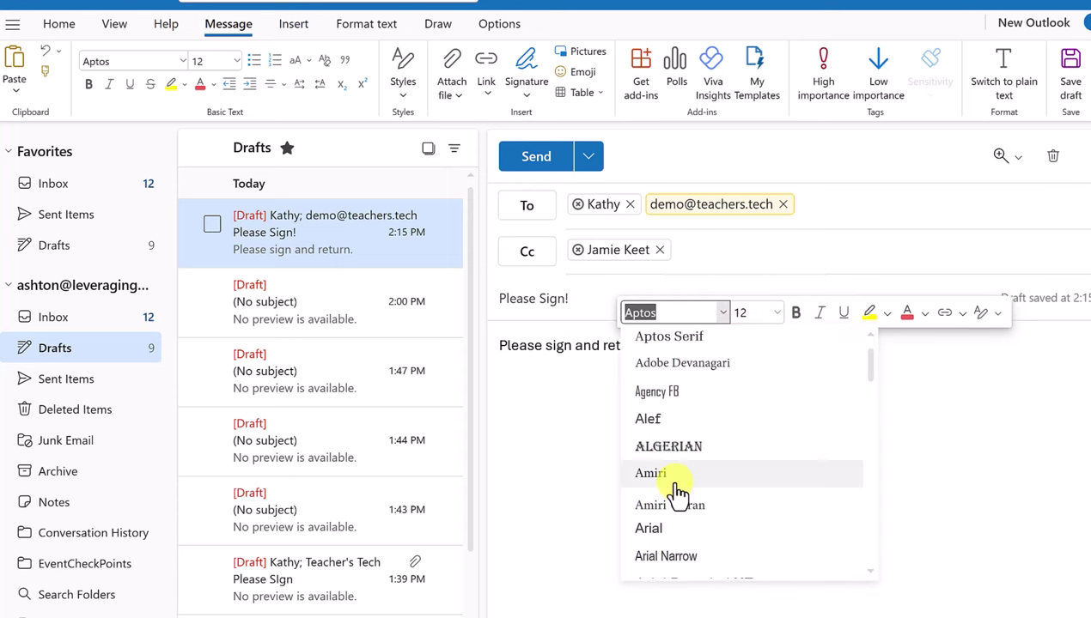
scroll(685, 514, down, 1)
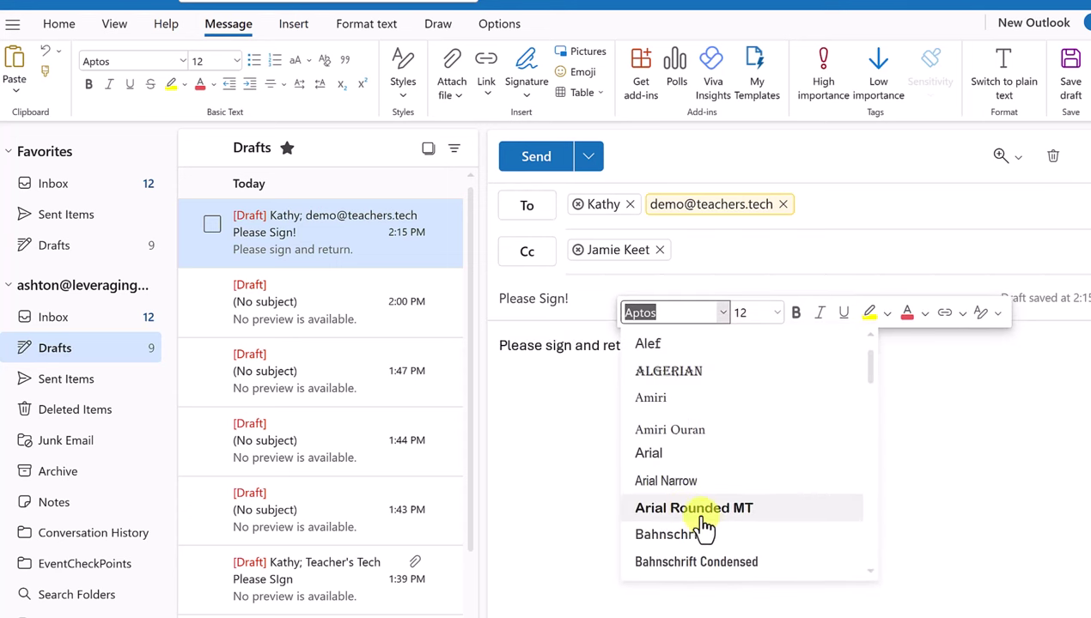
scroll(706, 514, down, 1)
scroll(711, 506, down, 1)
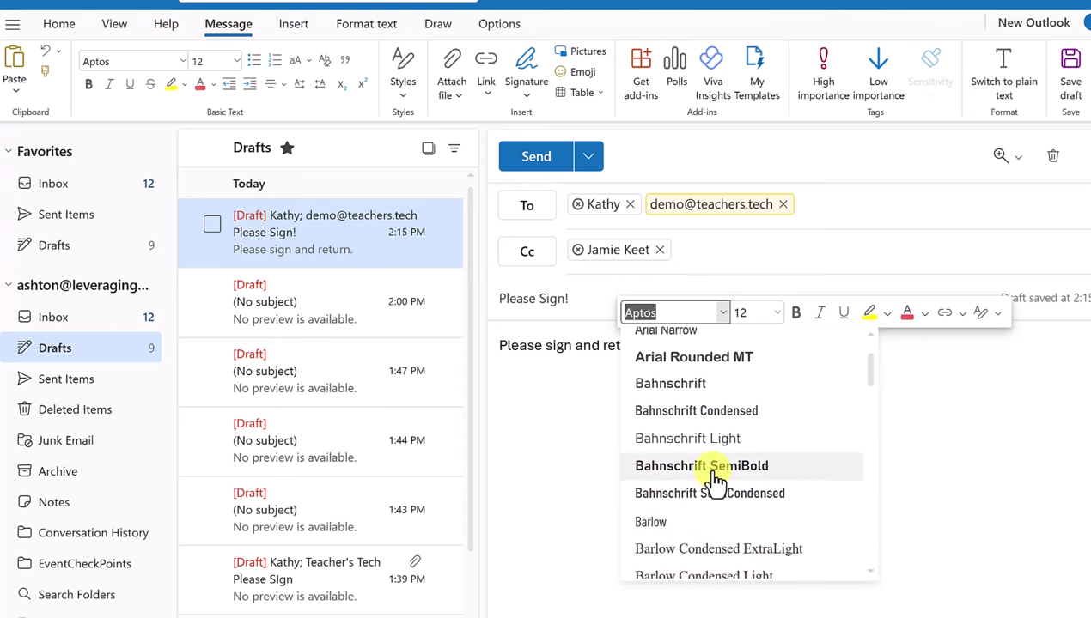
click(715, 468)
click(722, 312)
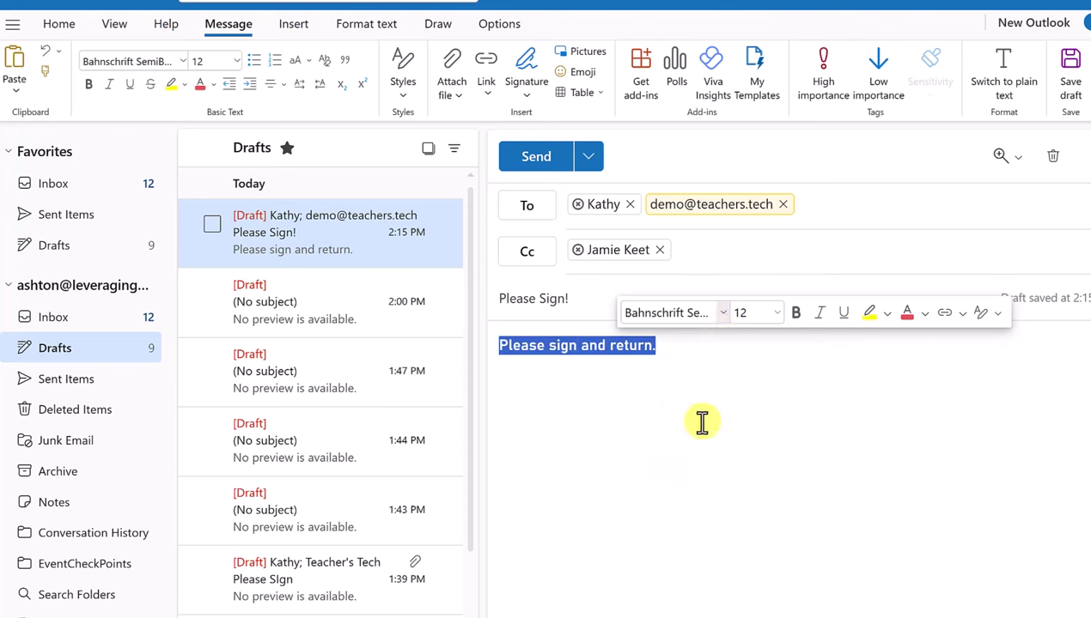
scroll(701, 450, down, 2)
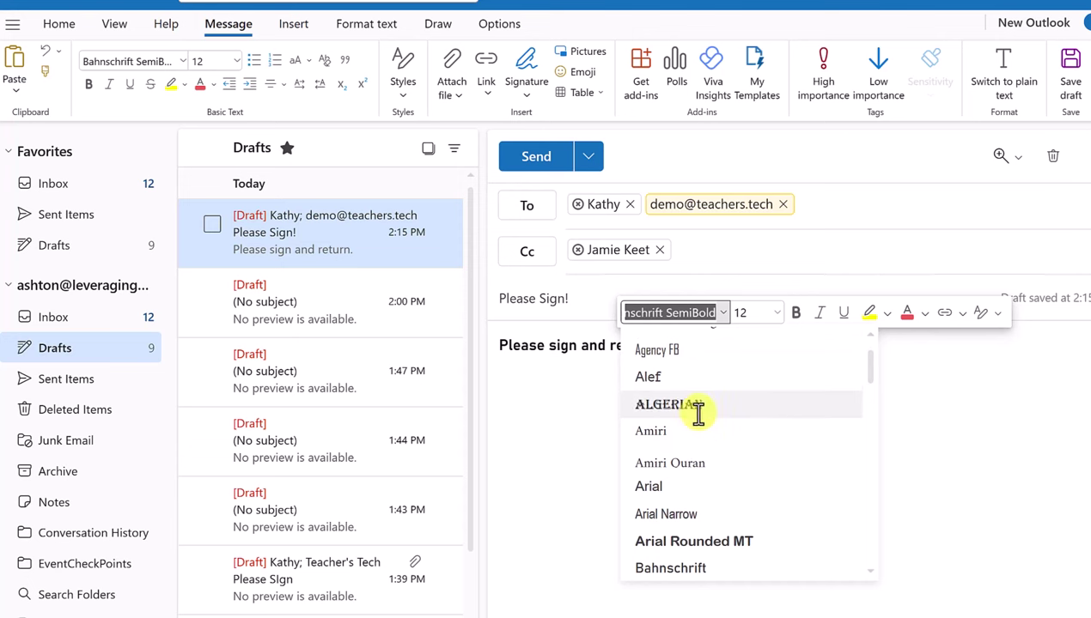
click(697, 407)
Set the line's size to 14 and colour it purple
click(776, 313)
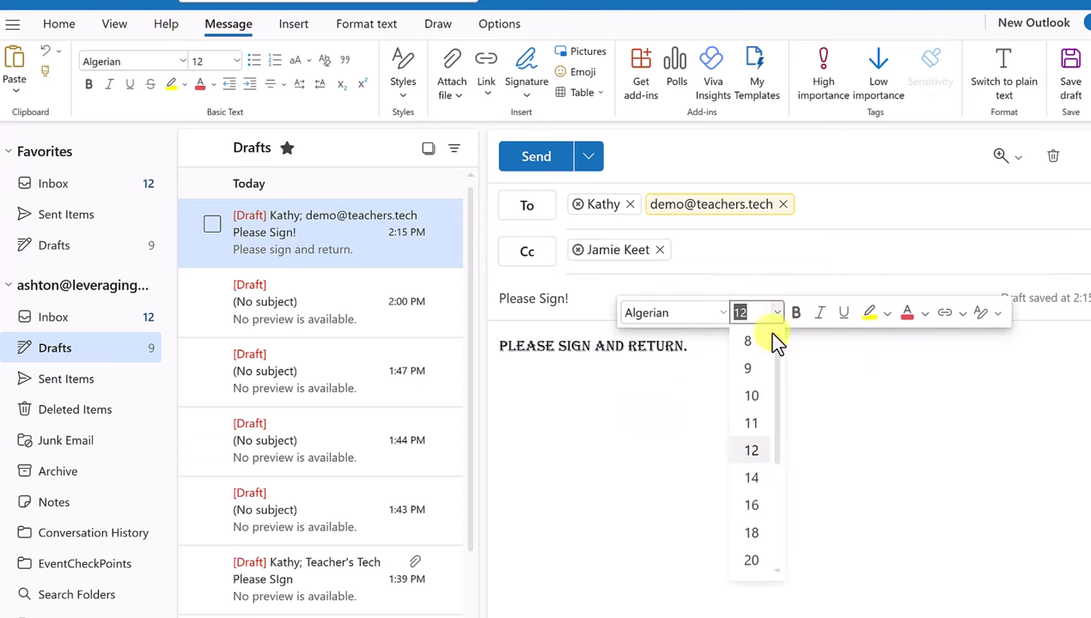
click(752, 480)
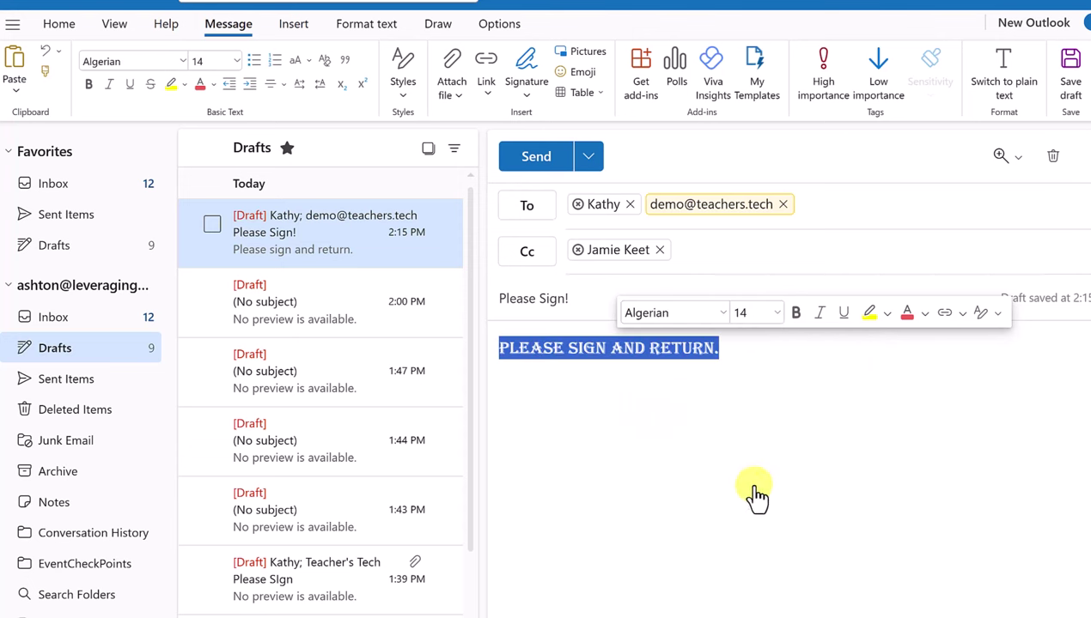
click(925, 312)
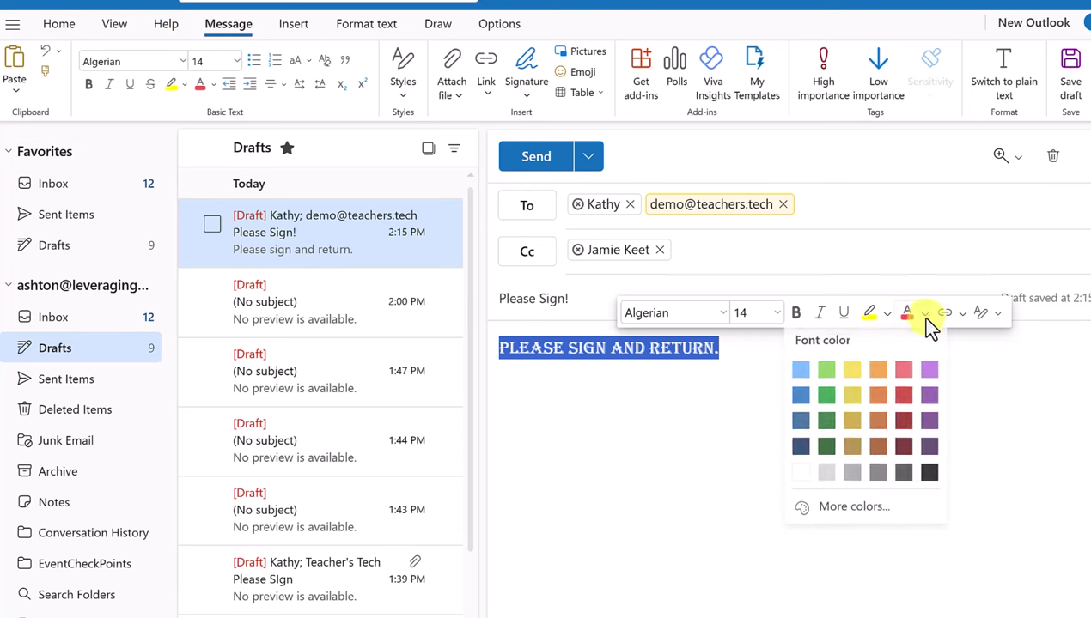
click(930, 396)
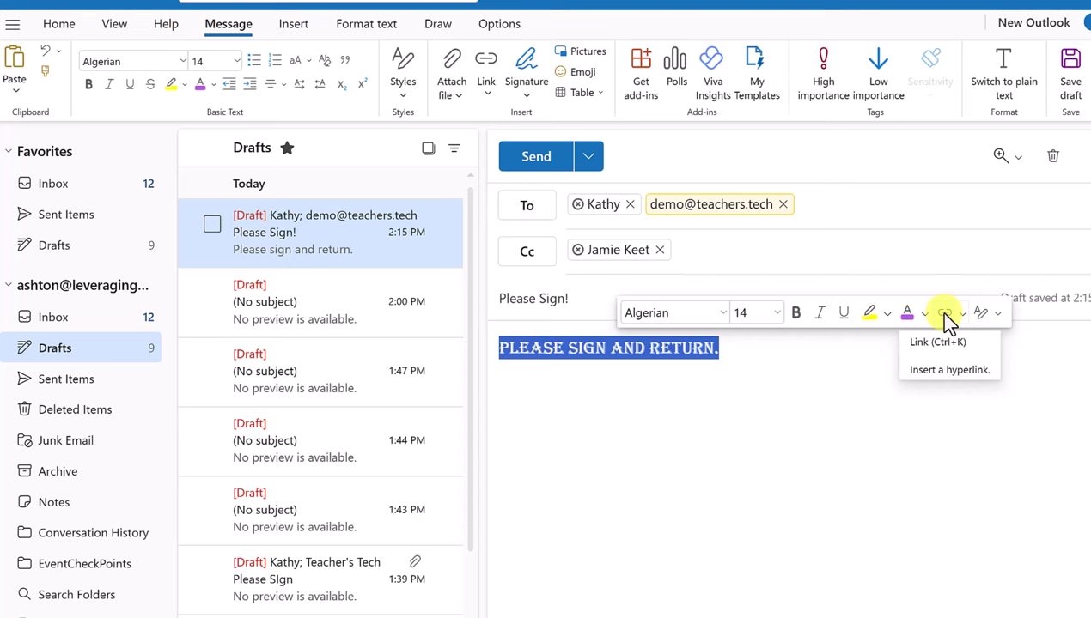
Abandon adding a hyperlink and start a new empty line below the text
click(943, 313)
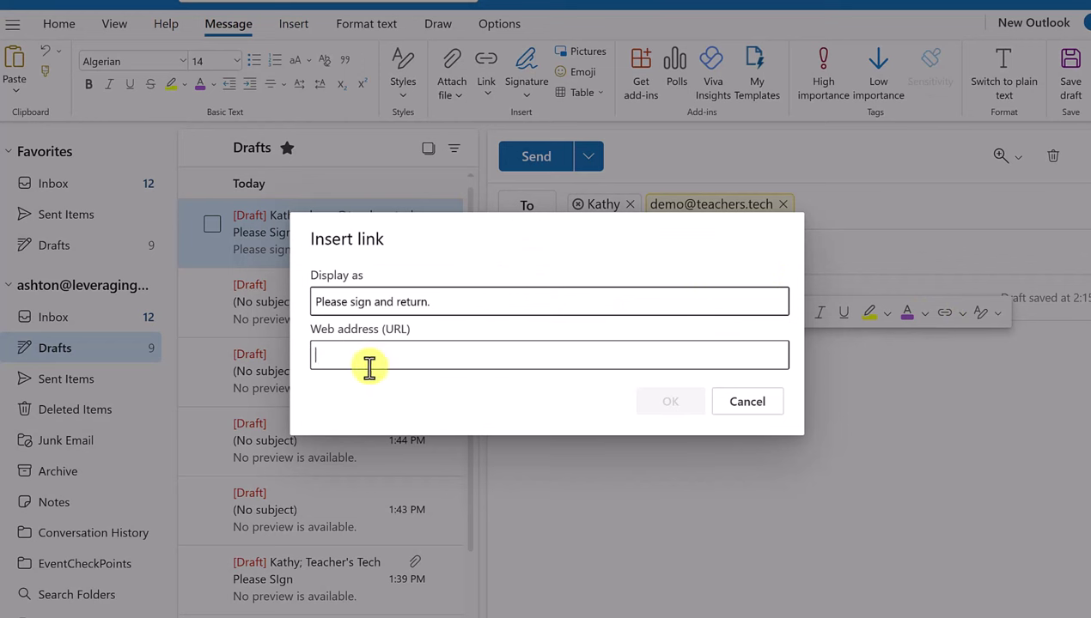
click(768, 412)
triple_click(742, 346)
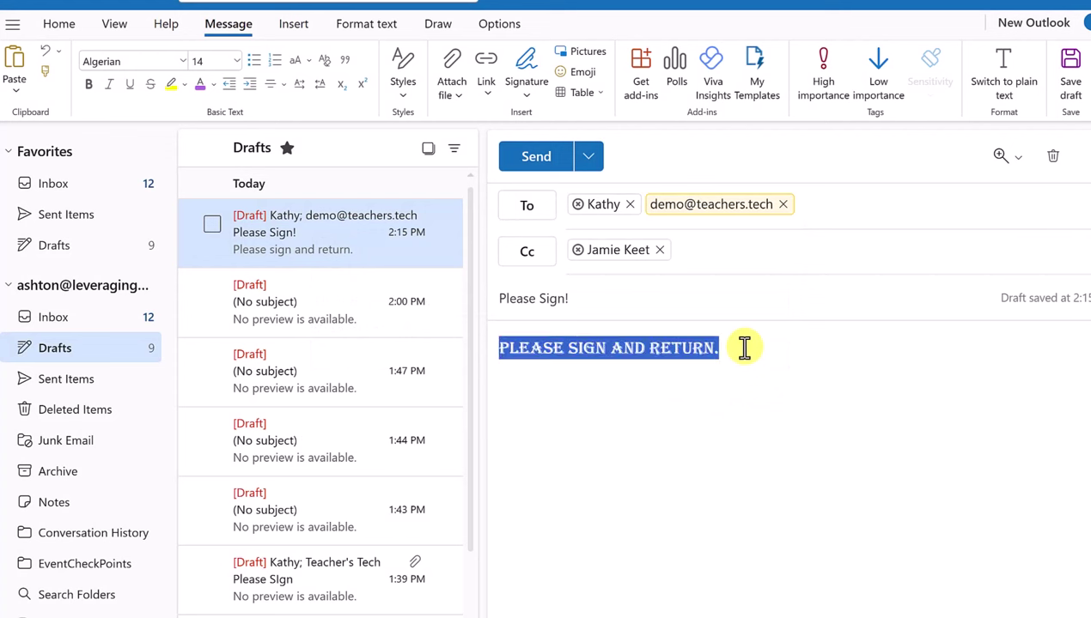
click(726, 347)
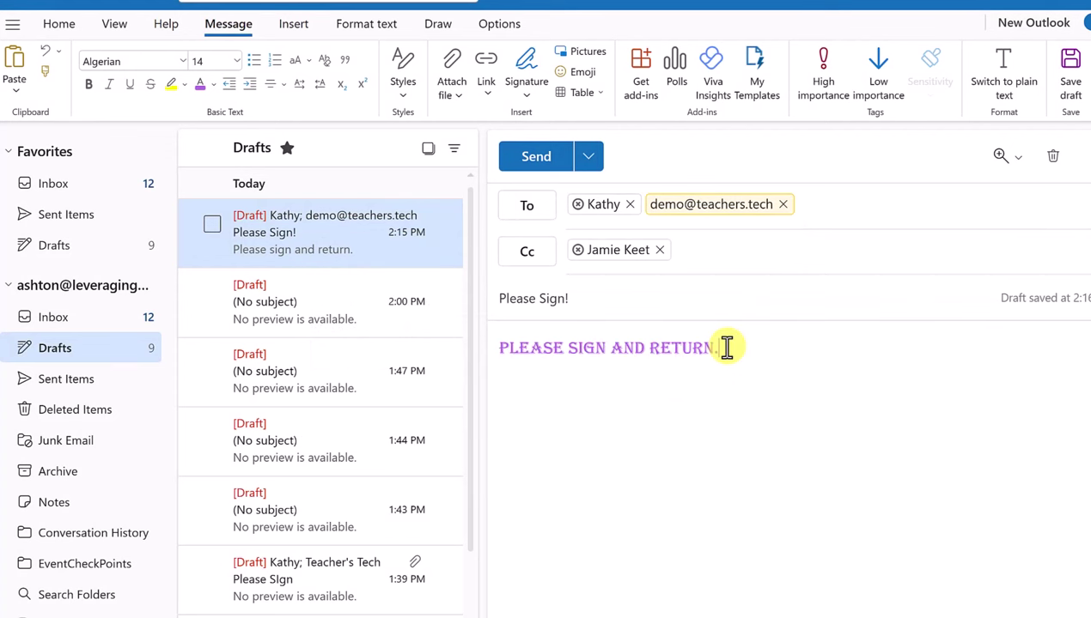
key(Return)
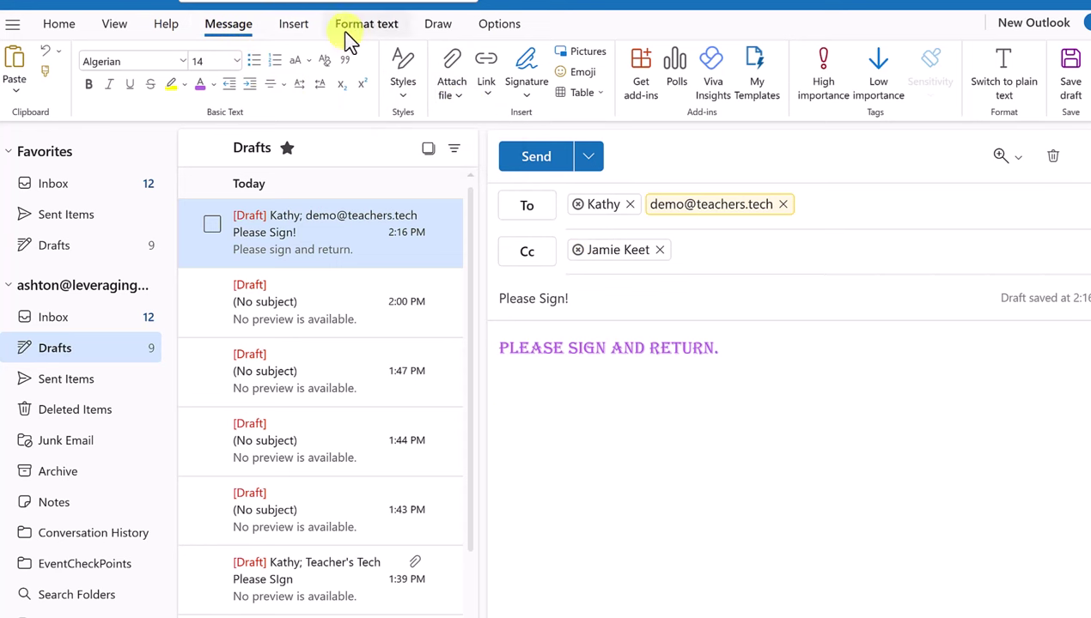
Show the Attach file source choices, such as this computer and OneDrive, from the Message tab
click(299, 27)
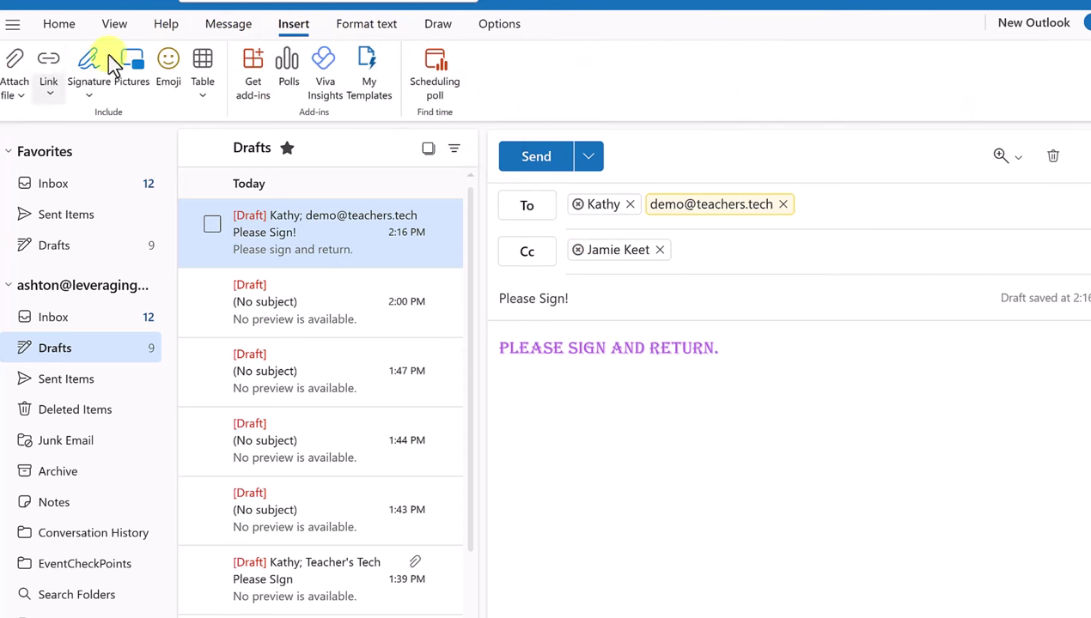
click(230, 26)
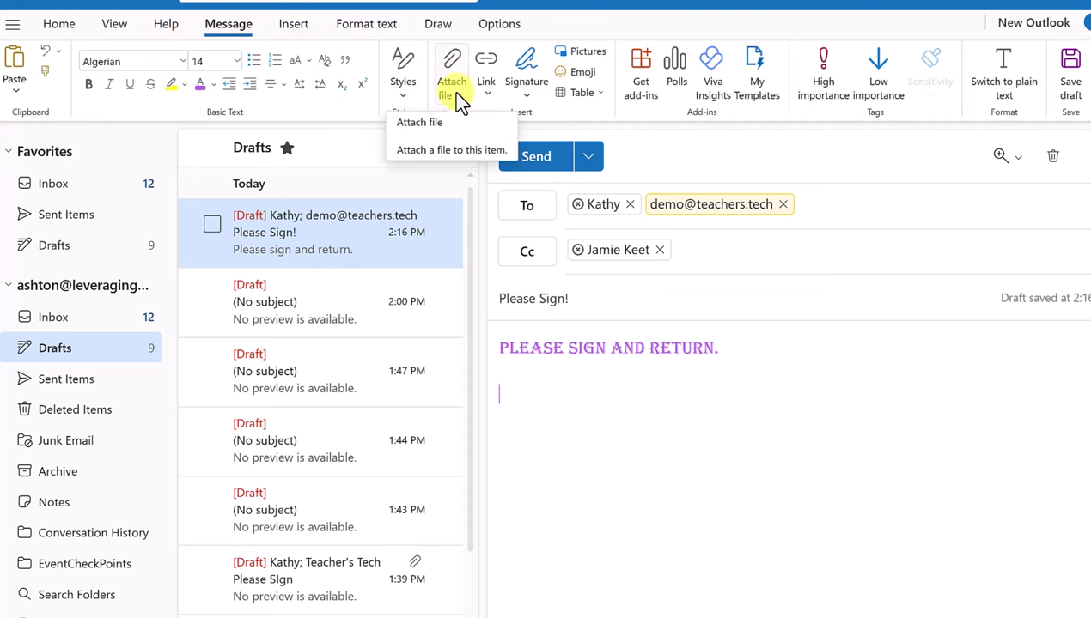
click(455, 96)
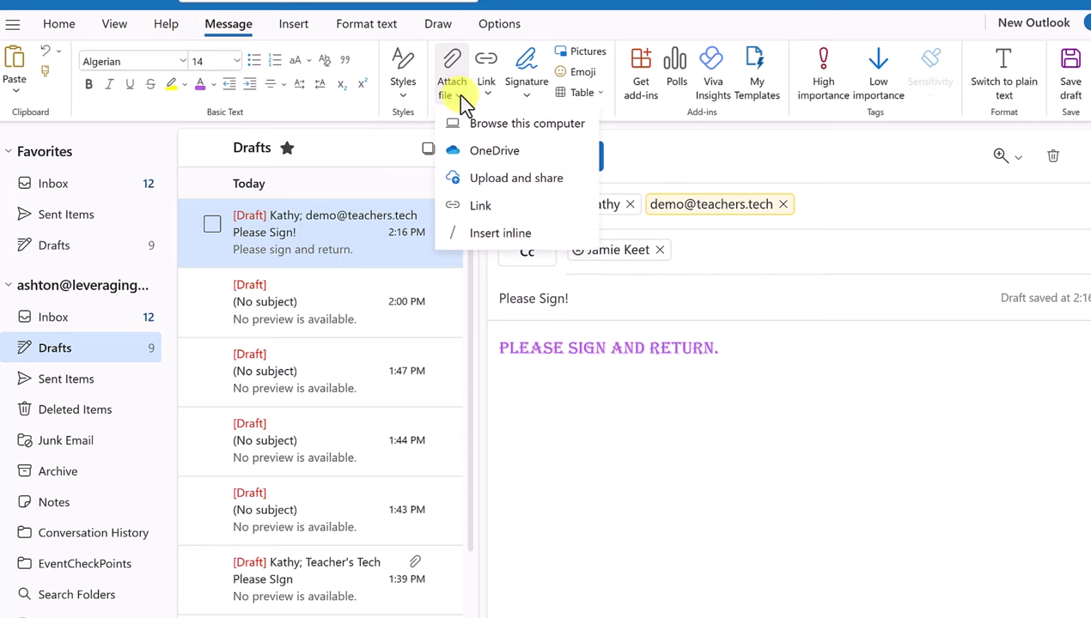
Attach PDF Signature.pdf from the Desktop's Signature Demo folder to the Please Sign! draft
click(502, 130)
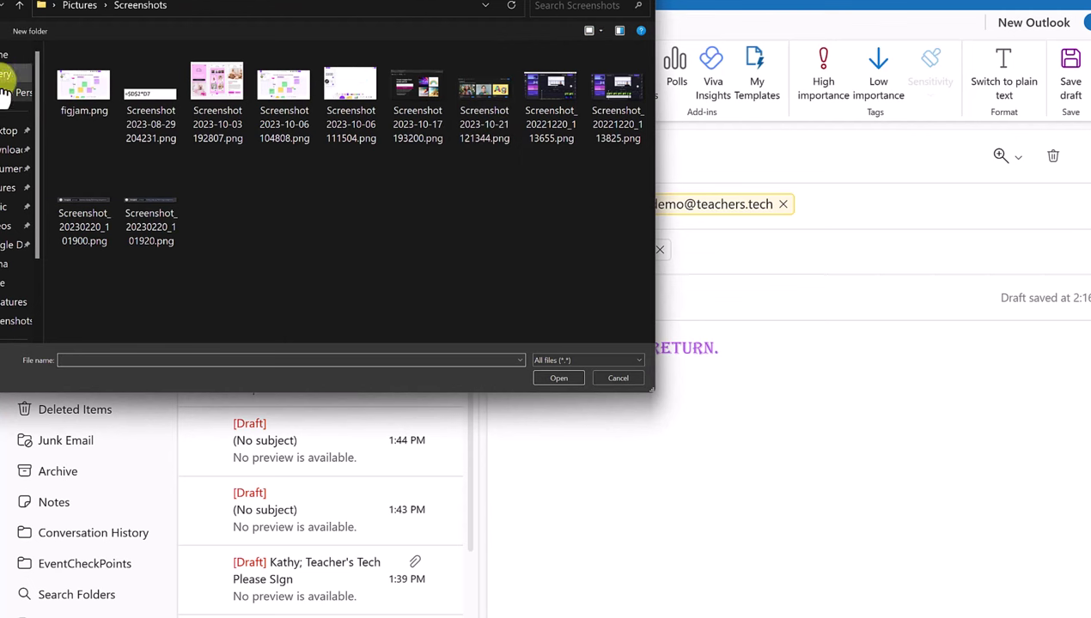
click(10, 130)
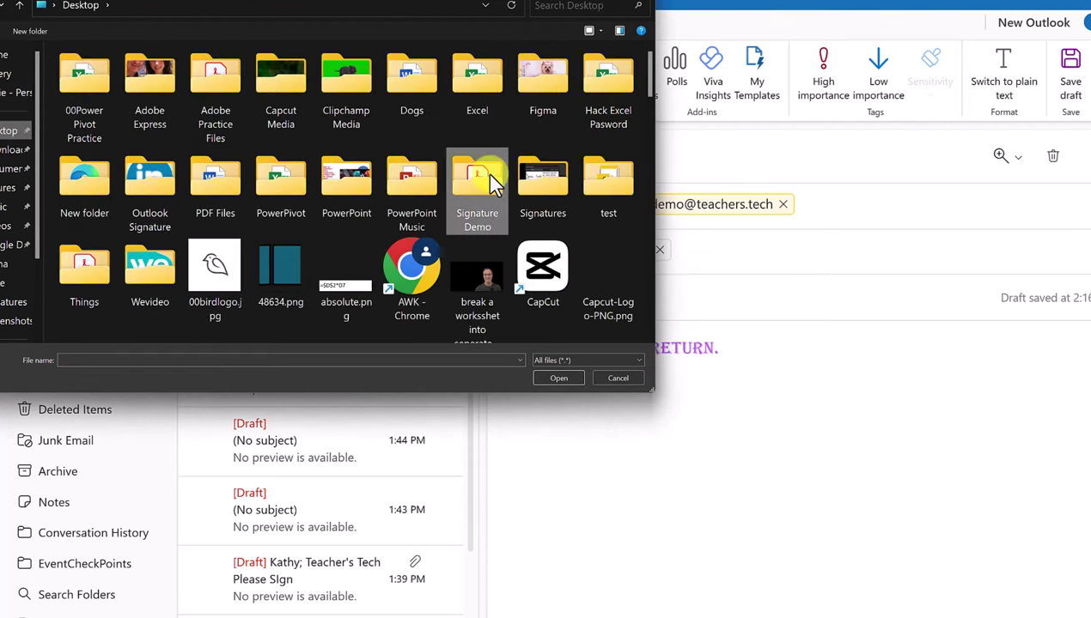
double_click(486, 172)
click(112, 78)
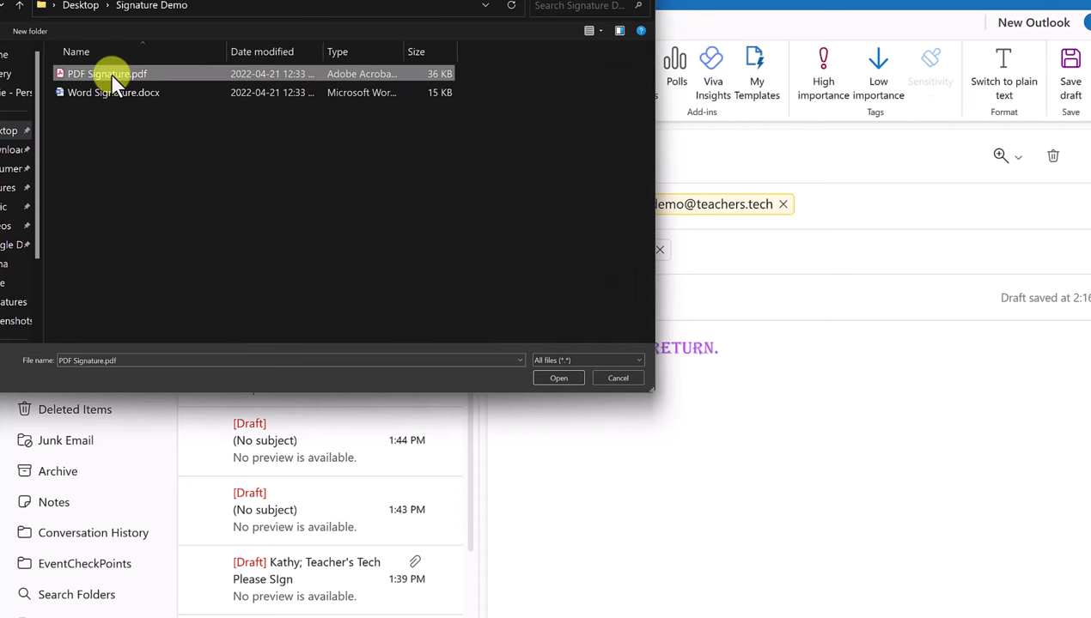
click(556, 378)
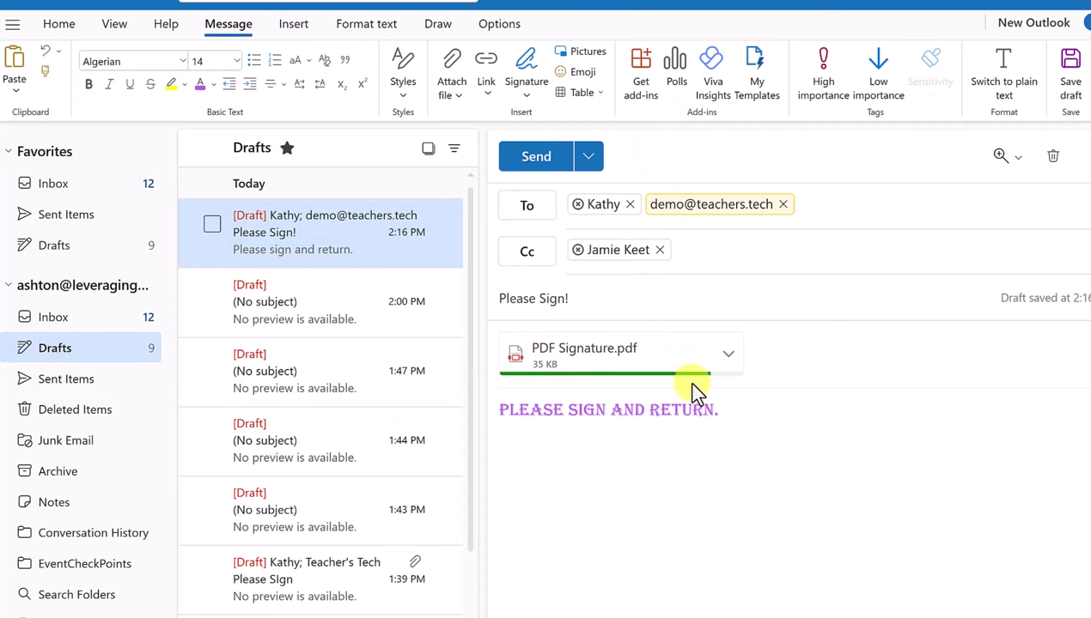
Check the attachment's actions, then start a new line below 'PLEASE SIGN AND RETURN.'
click(729, 357)
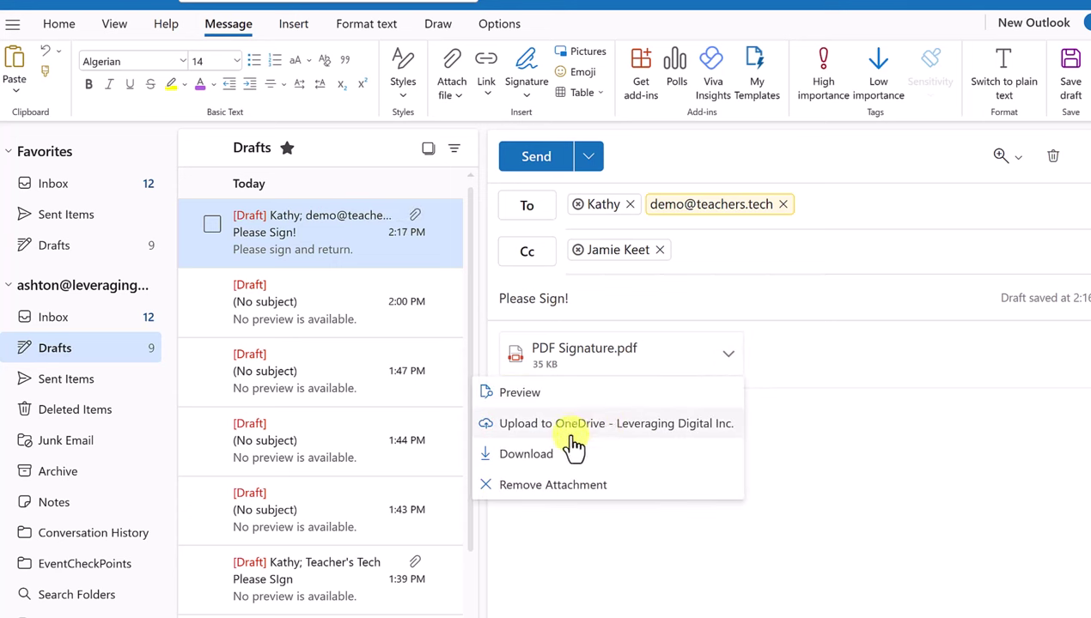
click(847, 431)
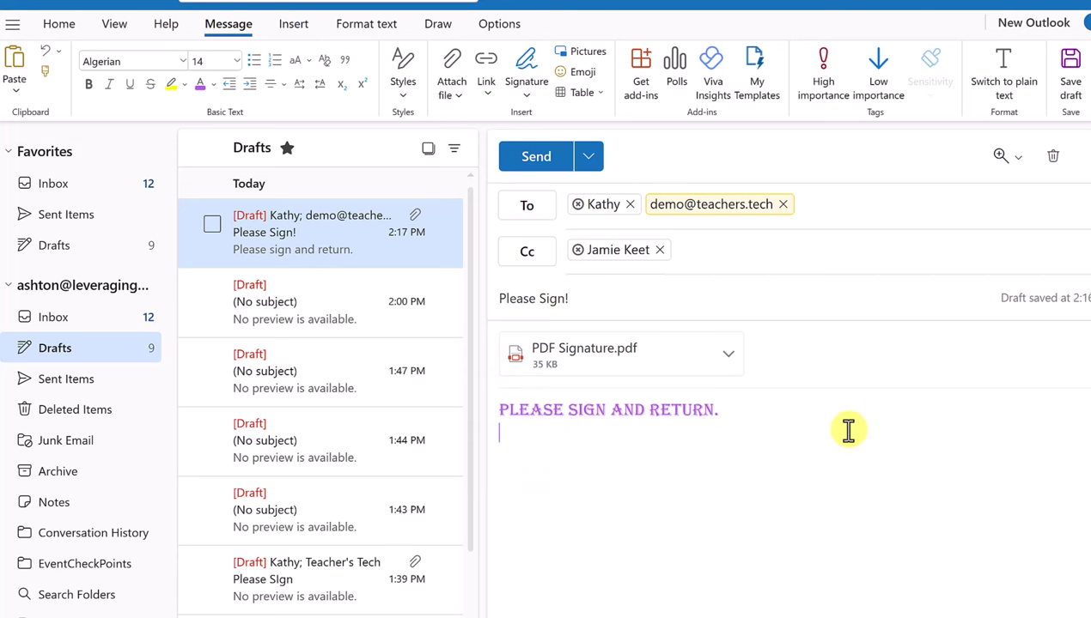
key(Return)
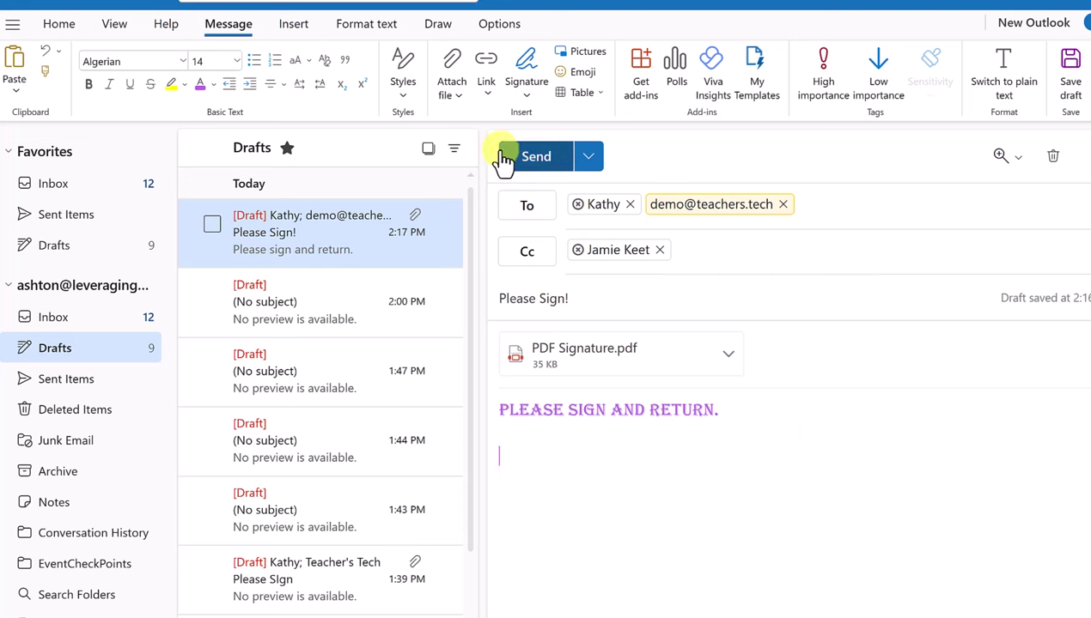
Insert the 111504 screenshot from Pictures > Screenshots into the email body
click(590, 53)
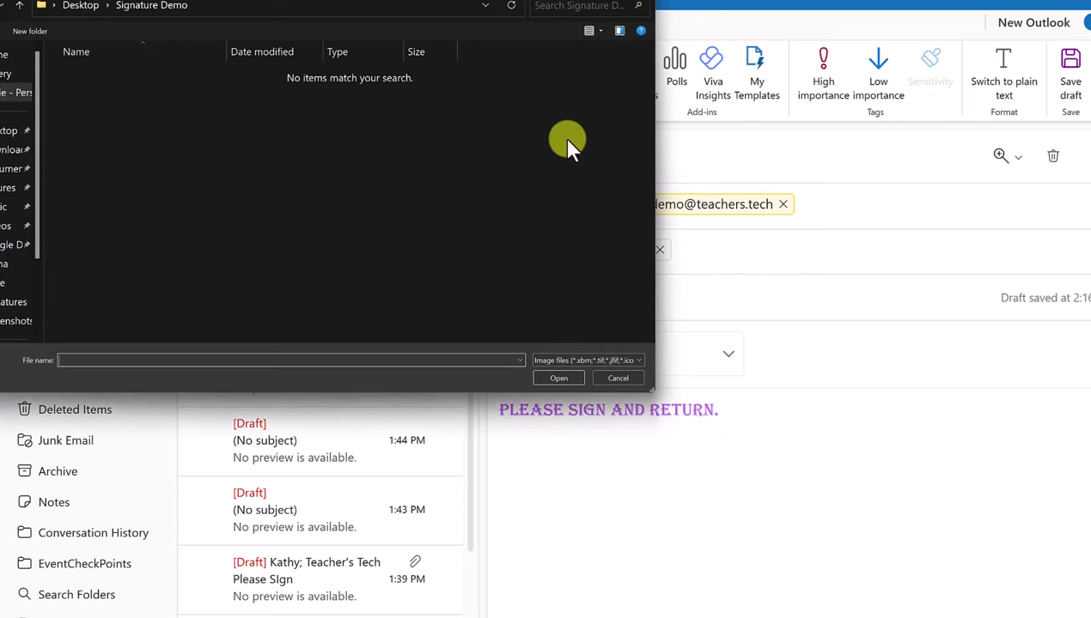
click(6, 190)
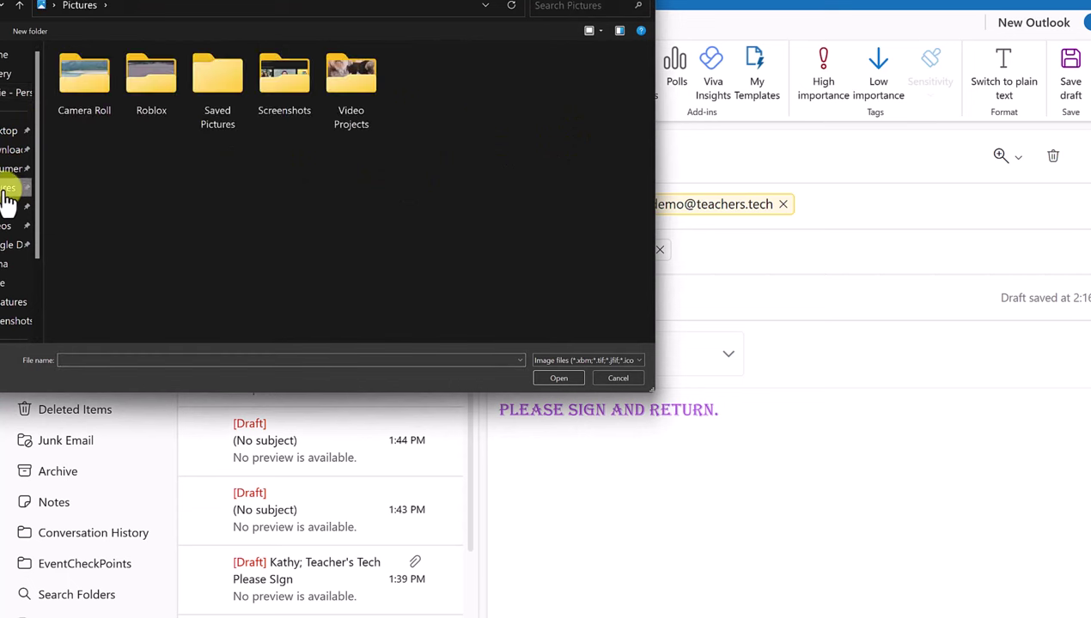
double_click(284, 87)
click(285, 88)
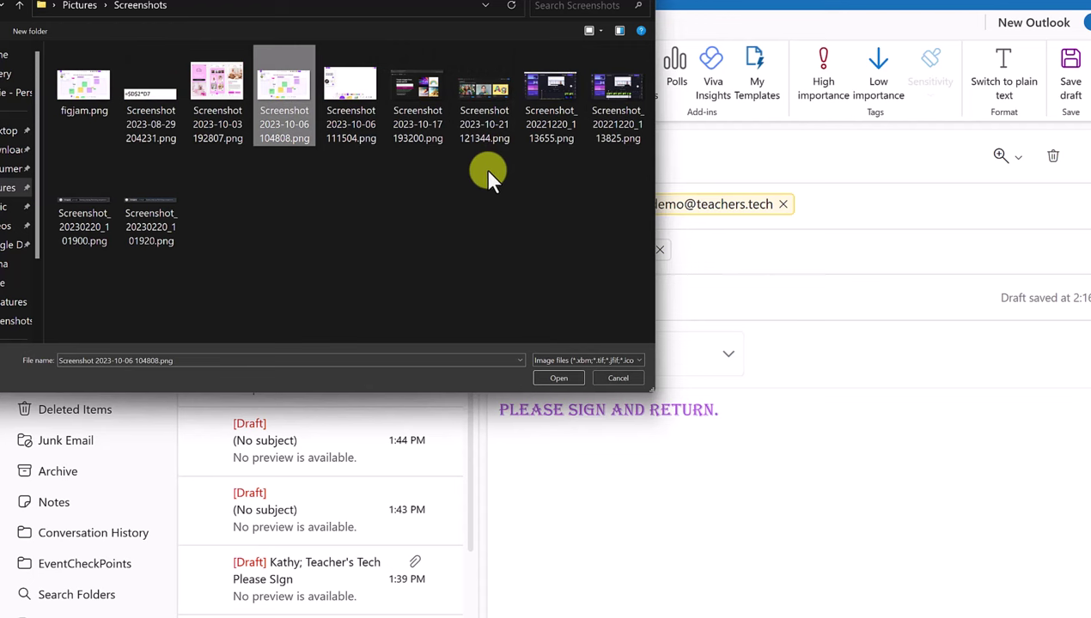
double_click(346, 87)
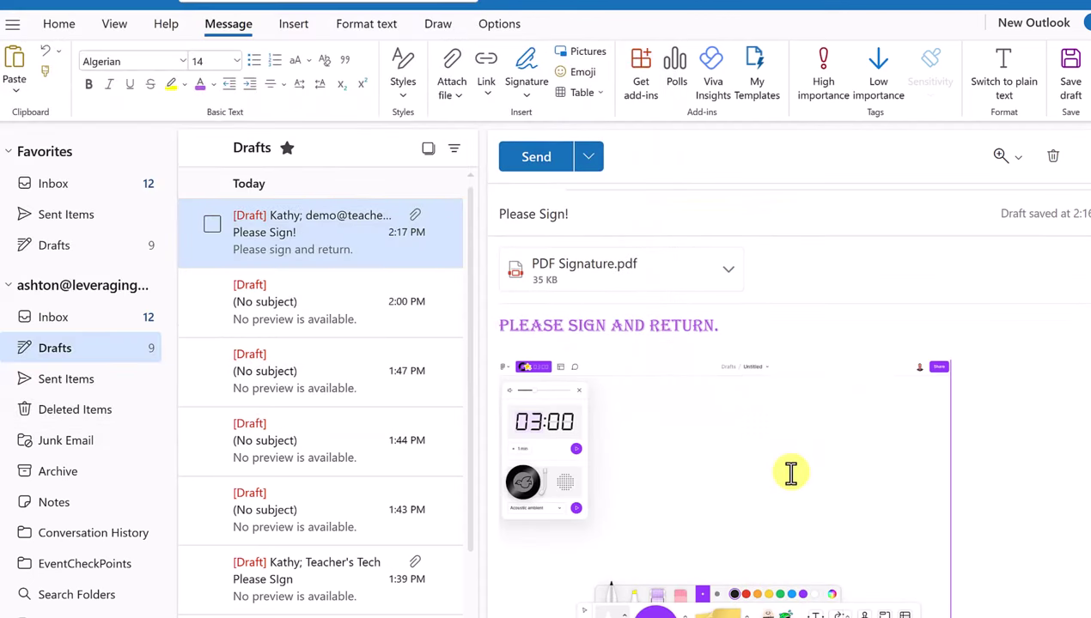
Shrink the screenshot, tilt it slightly clockwise, and place the caret beside it
click(730, 464)
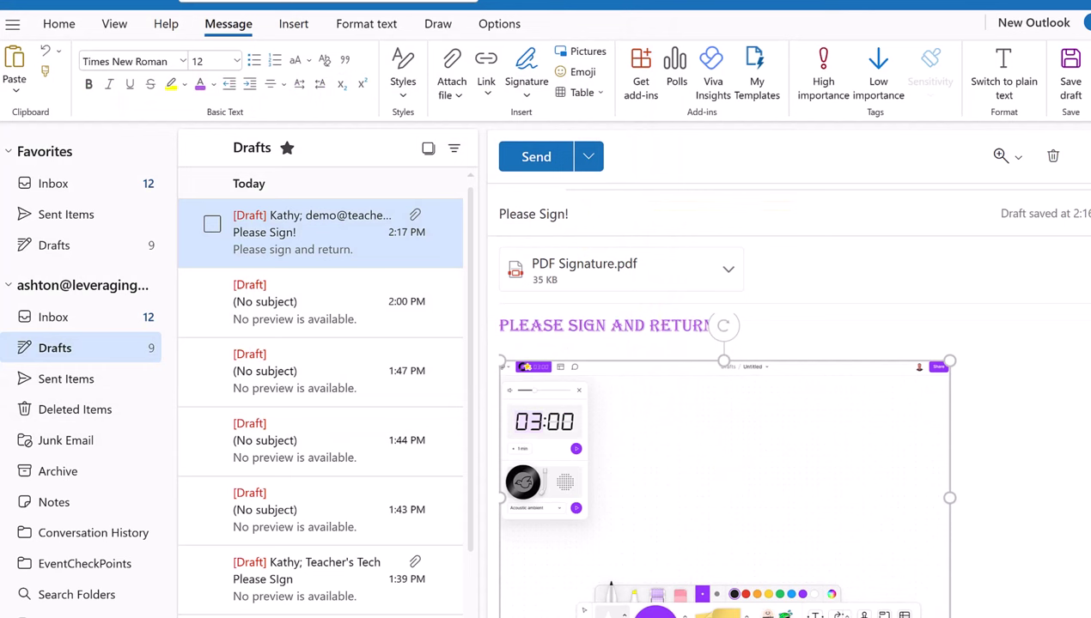
drag(944, 614, 791, 590)
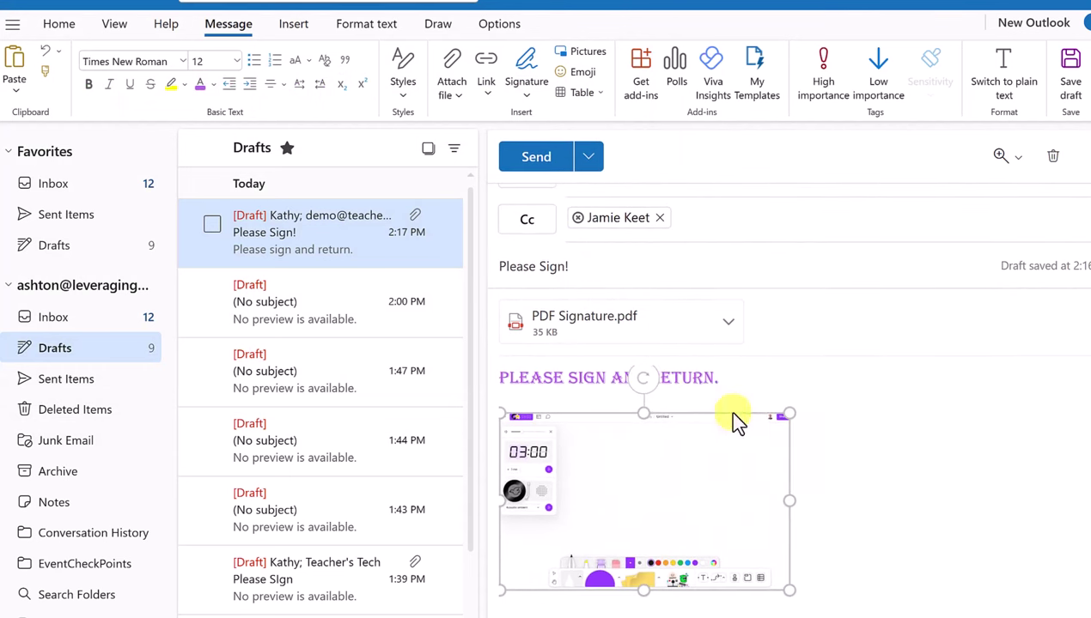
drag(649, 387, 665, 385)
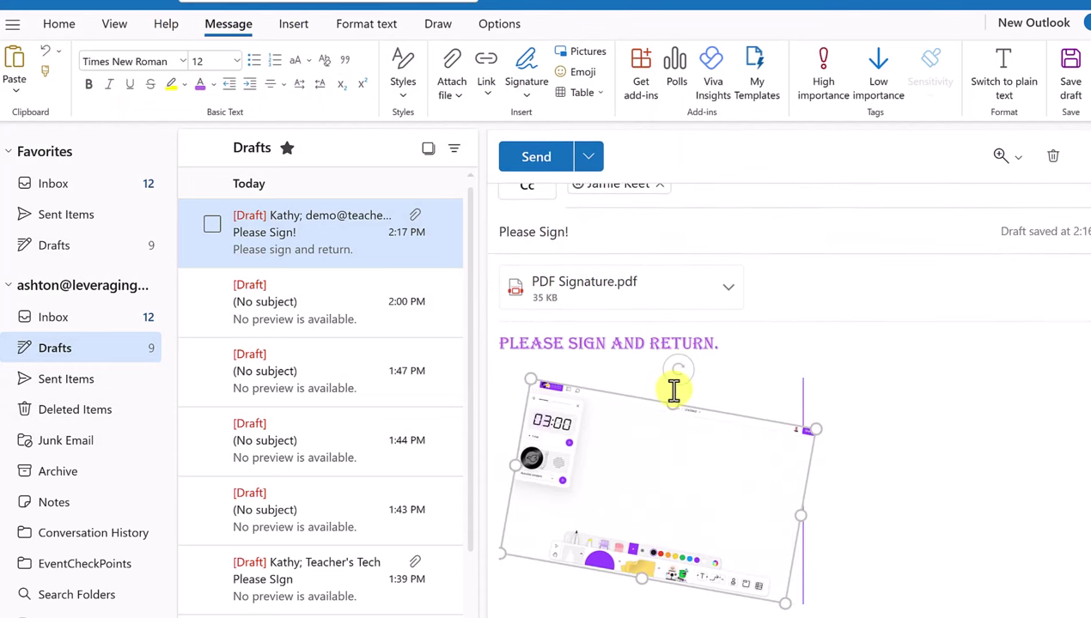
click(881, 470)
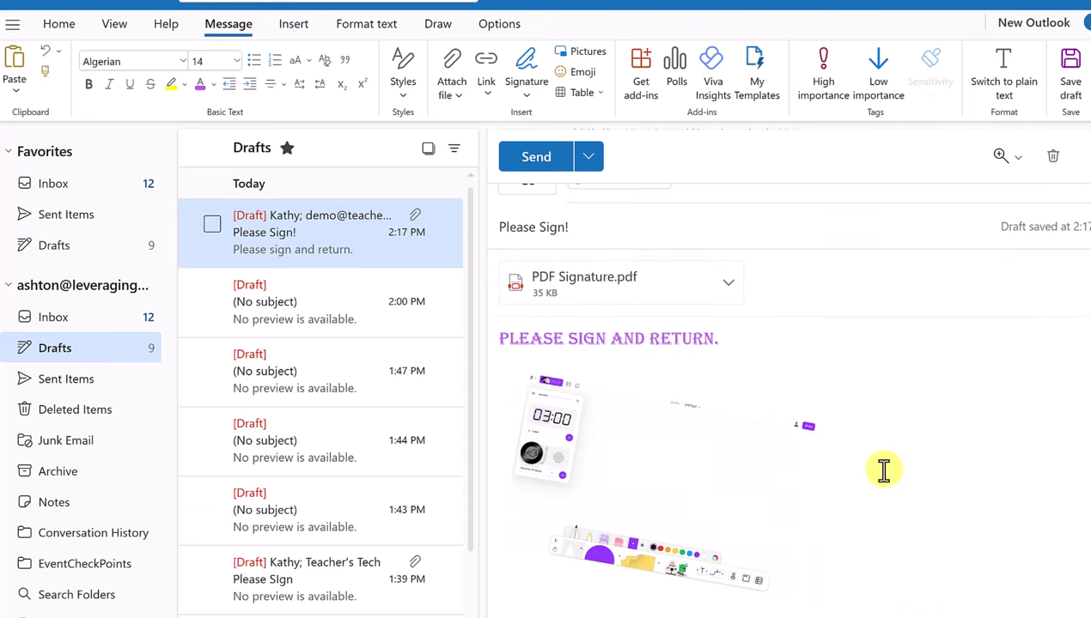
scroll(921, 474, up, 1)
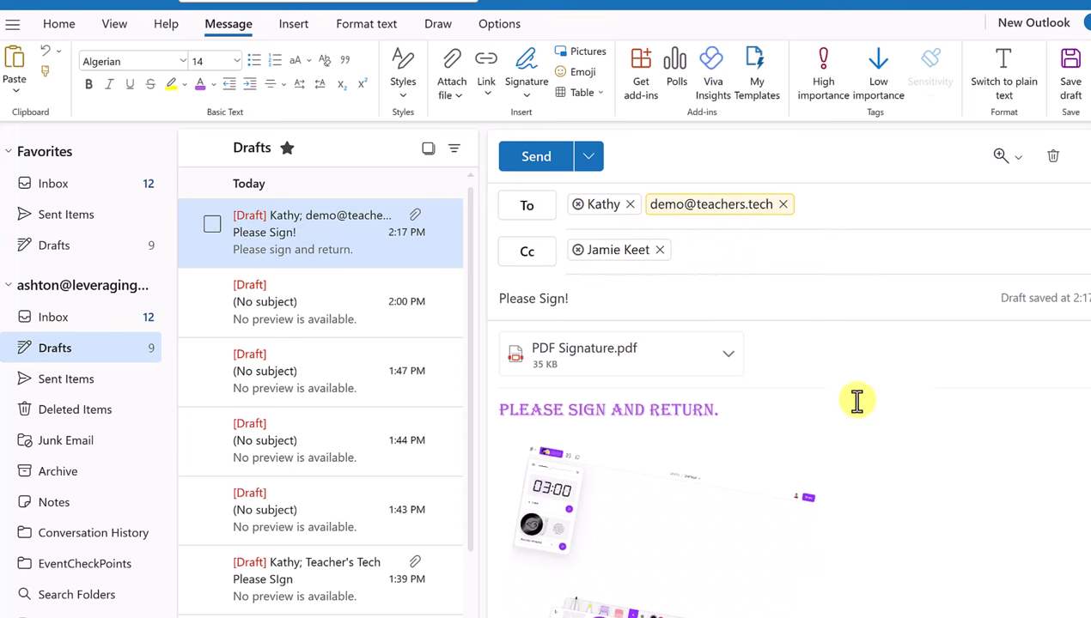
scroll(798, 377, down, 1)
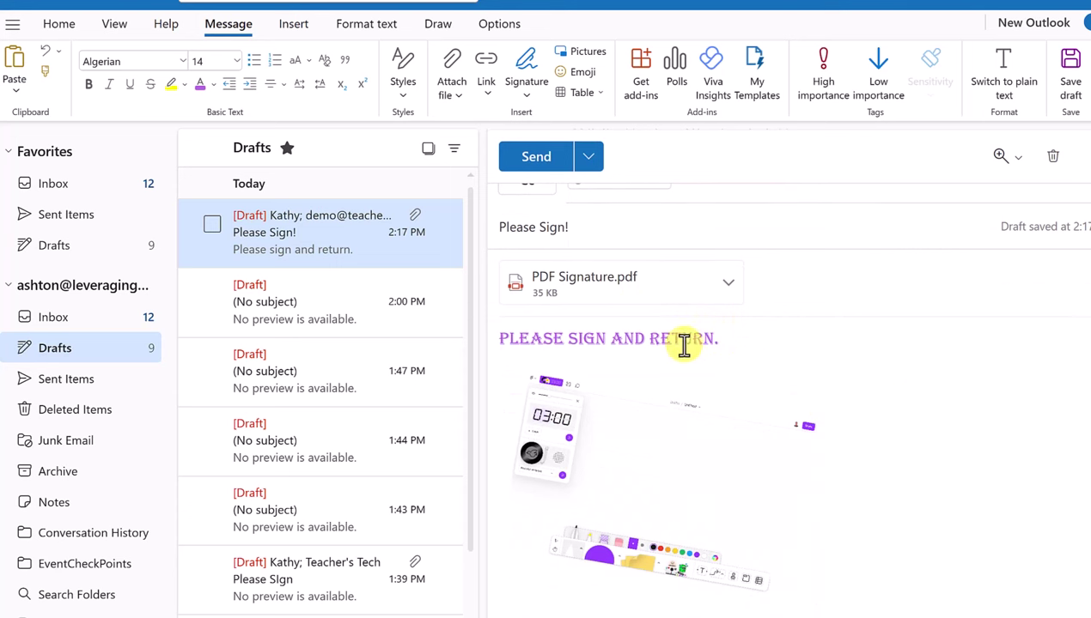
click(712, 485)
click(893, 478)
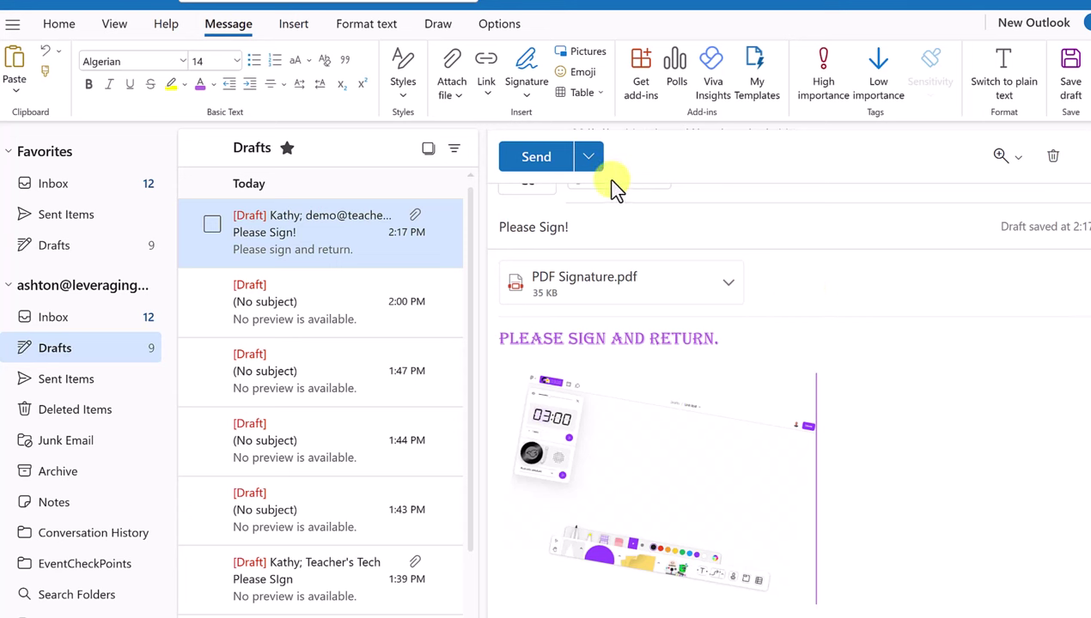
Insert an empty 3 x 3 table beneath the screenshot via the Expressions pane, then close the pane
click(588, 77)
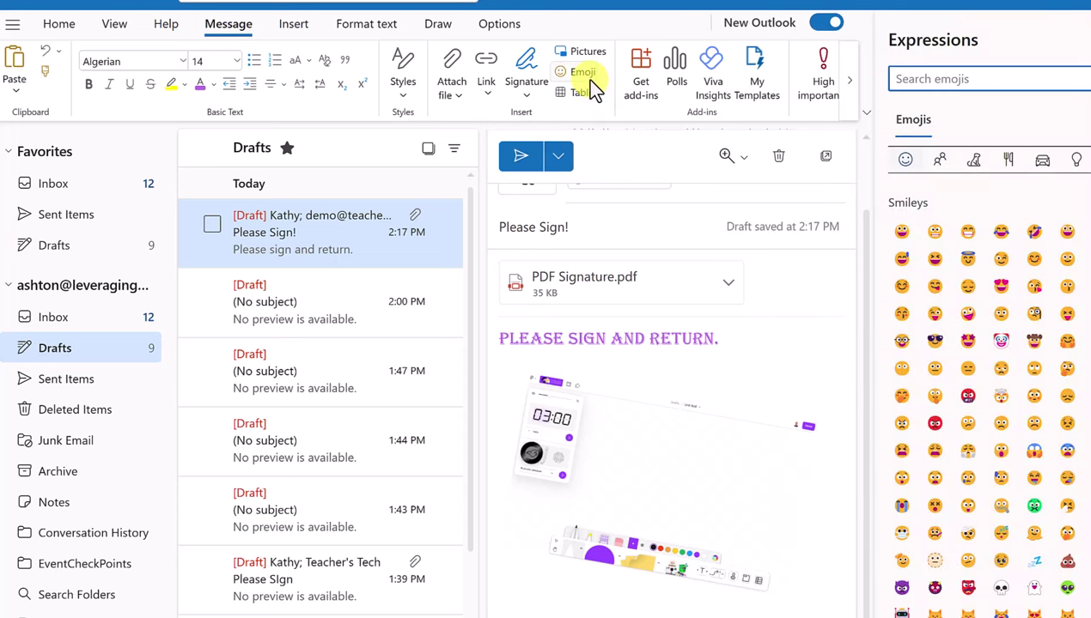
click(596, 95)
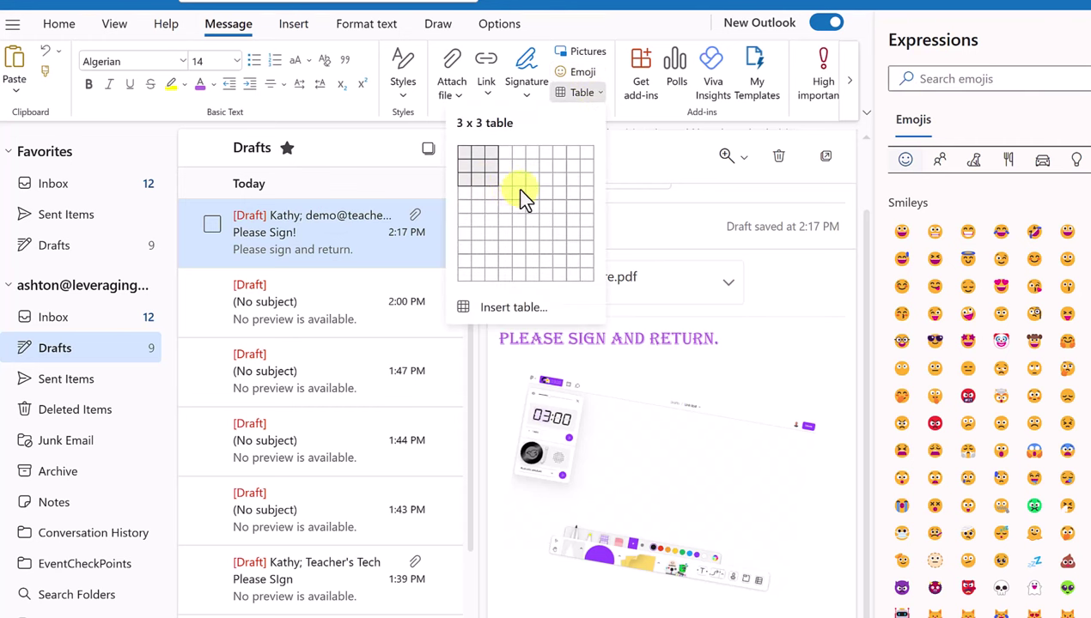
click(491, 179)
scroll(701, 438, down, 1)
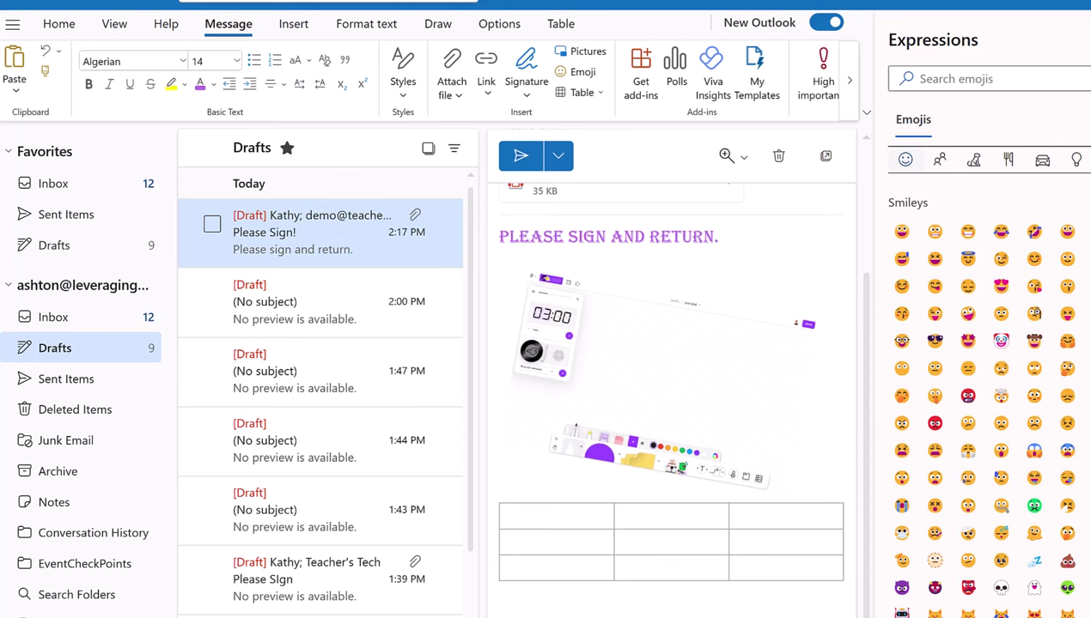
click(1065, 82)
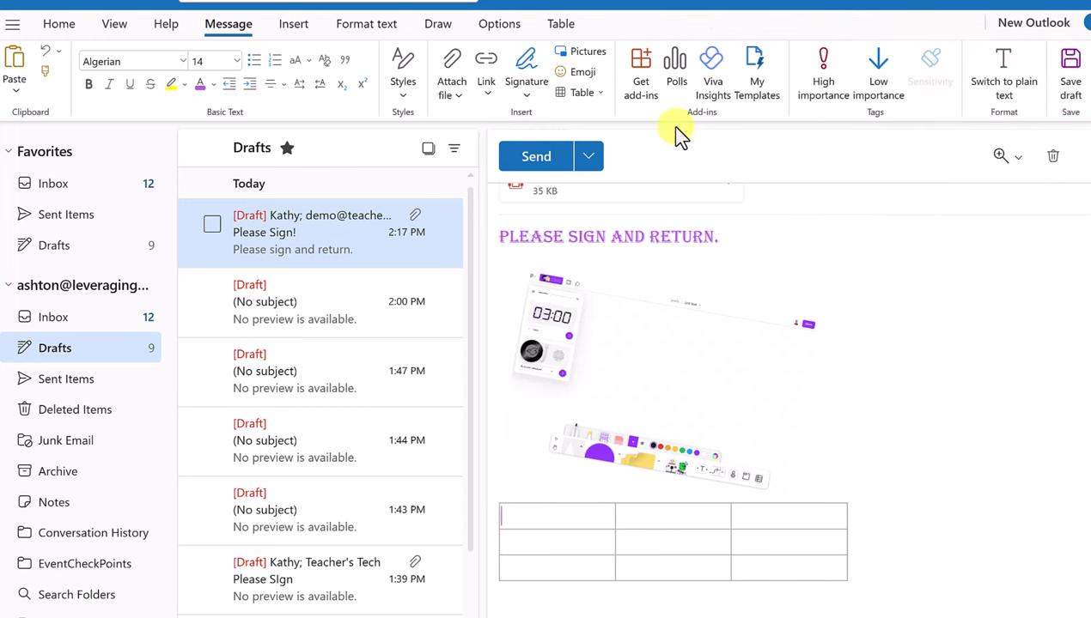
Cancel the Schedule send option and send the Please Sign! email immediately
click(589, 158)
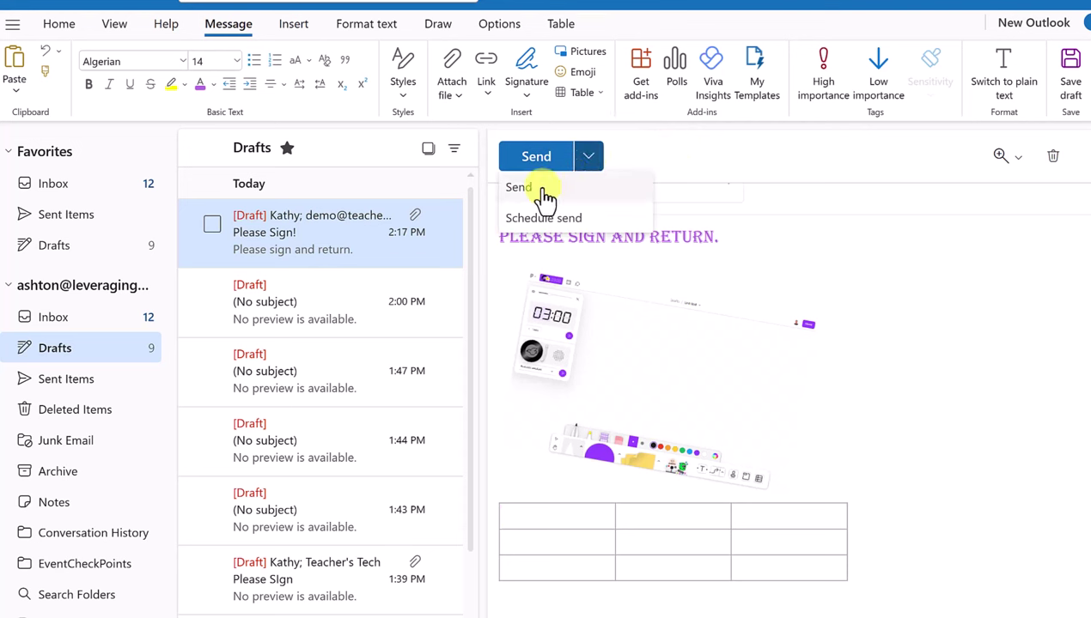
click(574, 218)
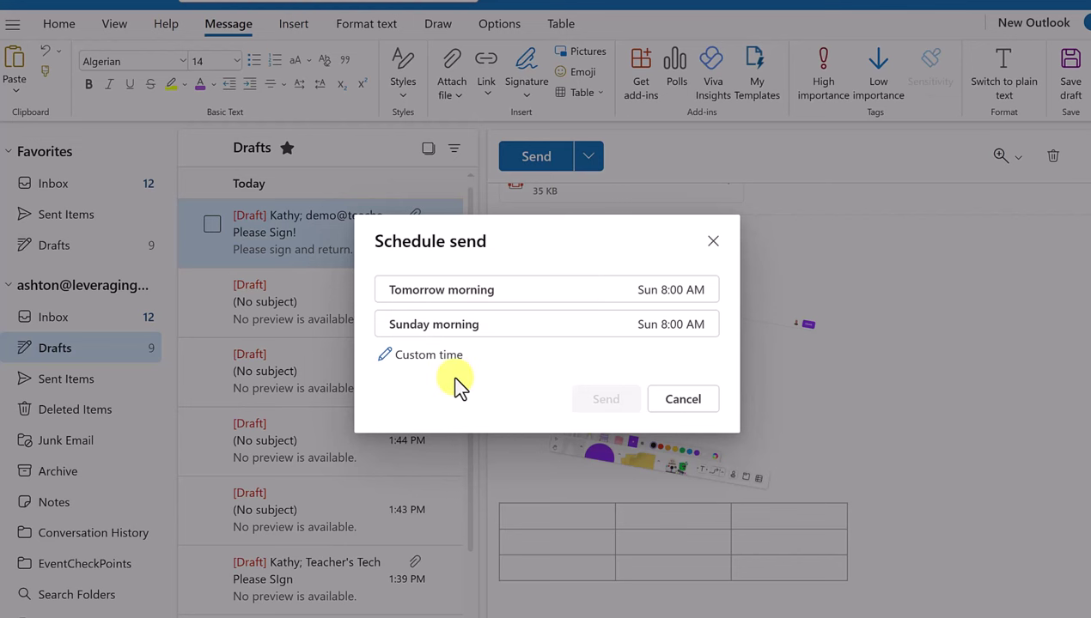
click(683, 399)
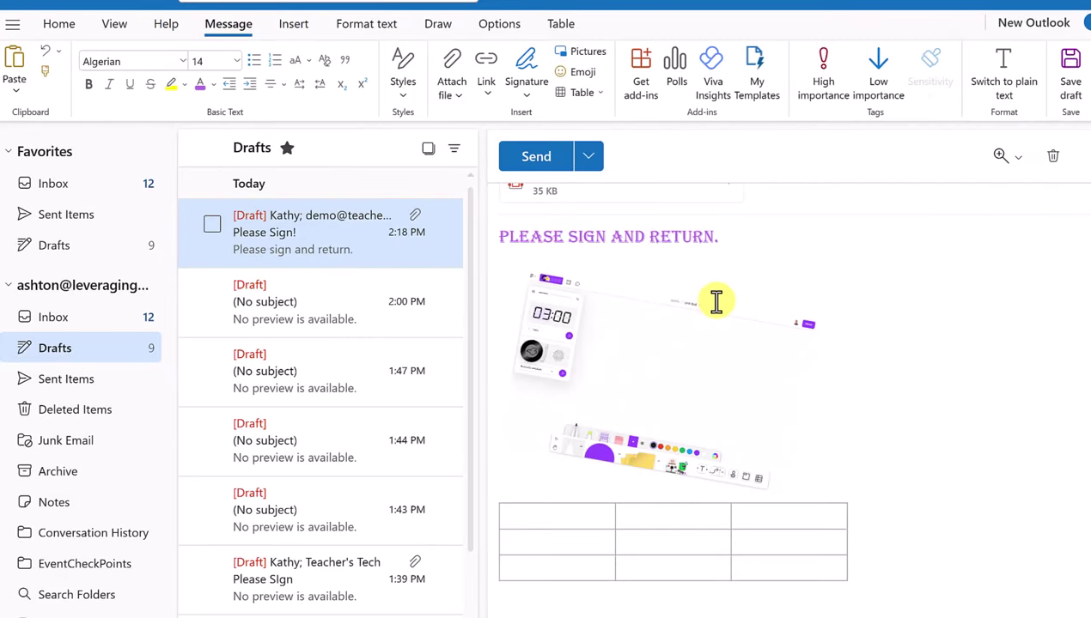
click(531, 162)
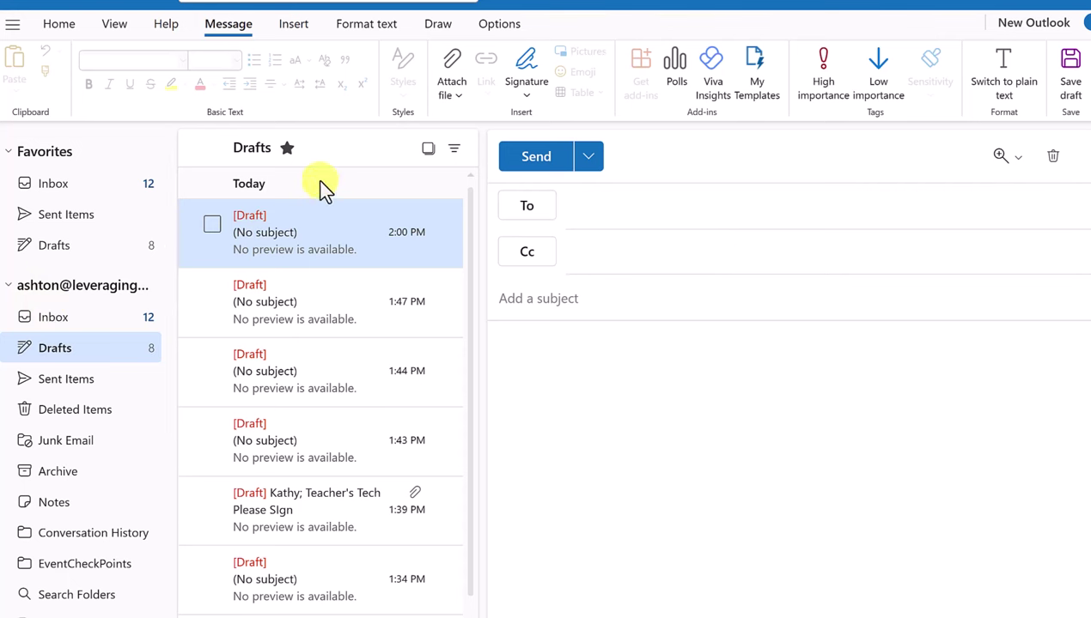
Open the sent Please Sign! message in Sent Items, then go back to the Inbox
click(53, 318)
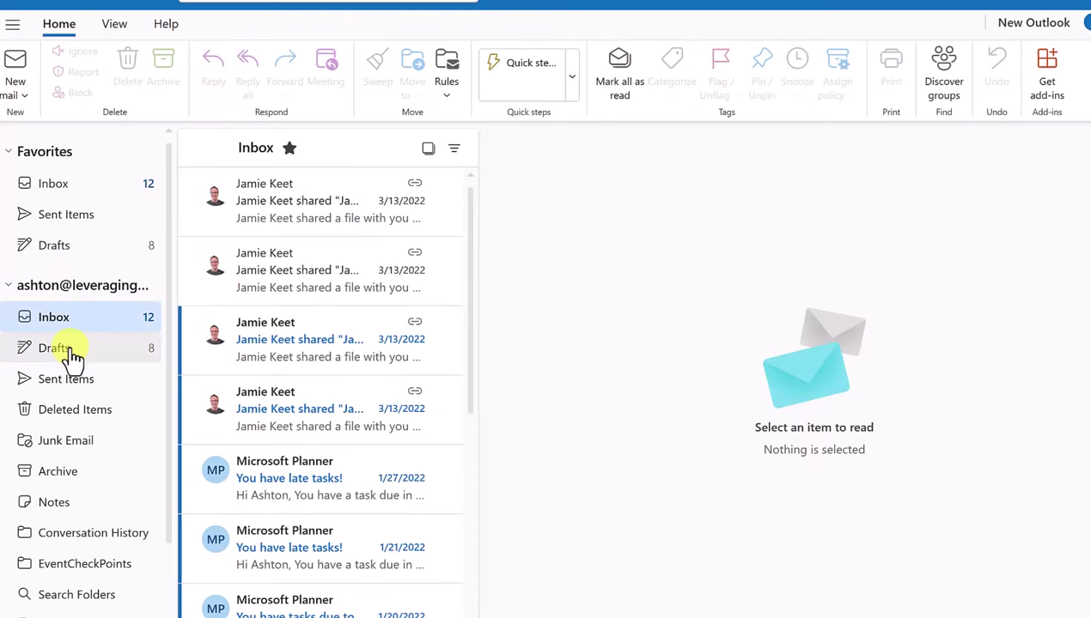
click(74, 355)
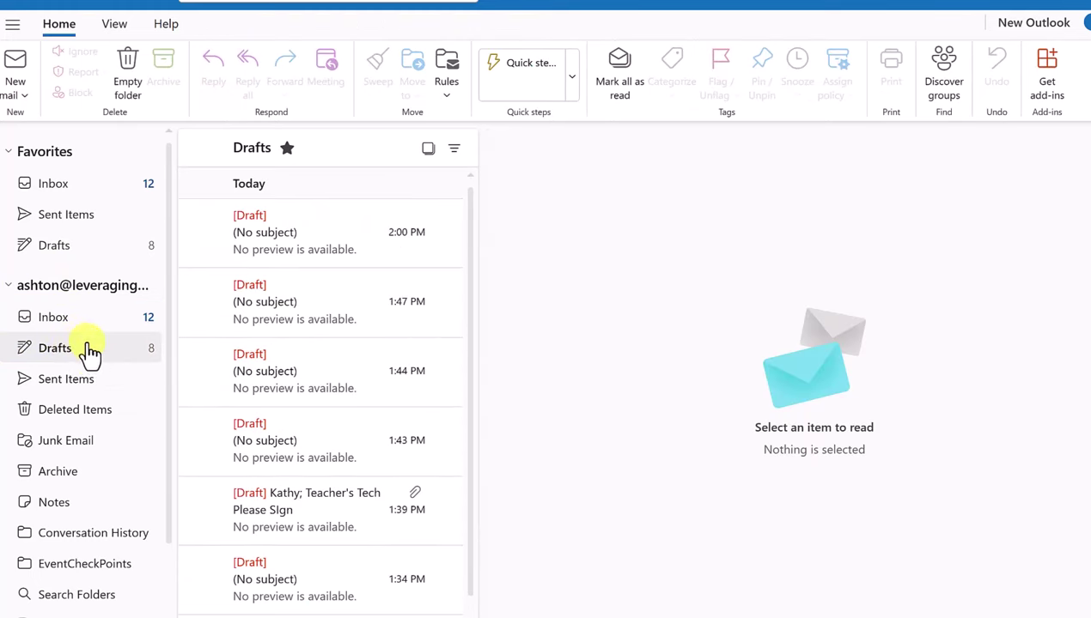
click(89, 384)
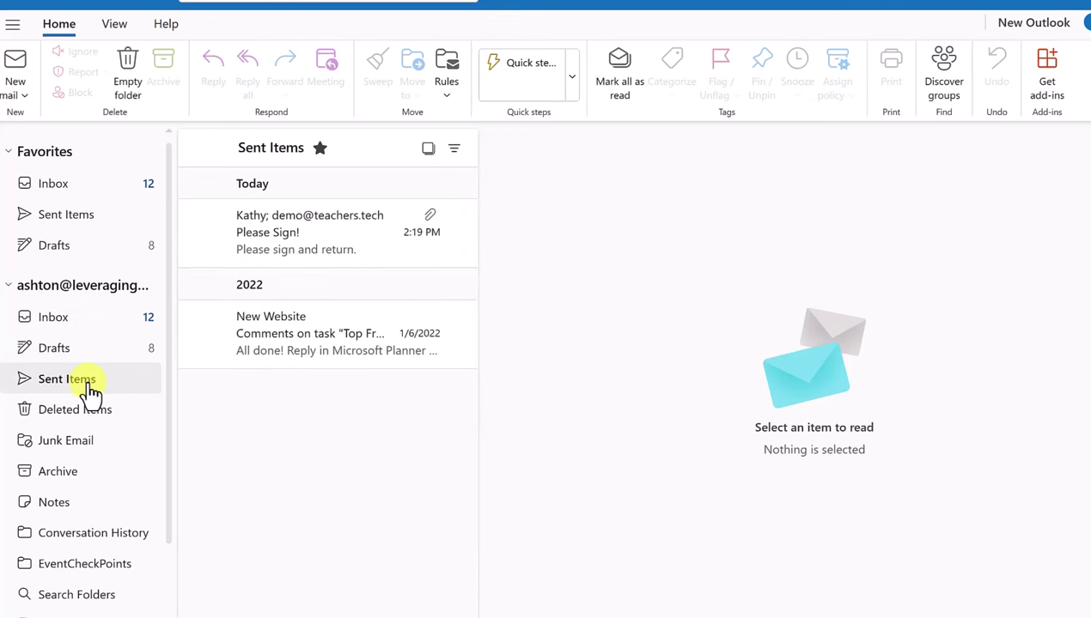
click(298, 226)
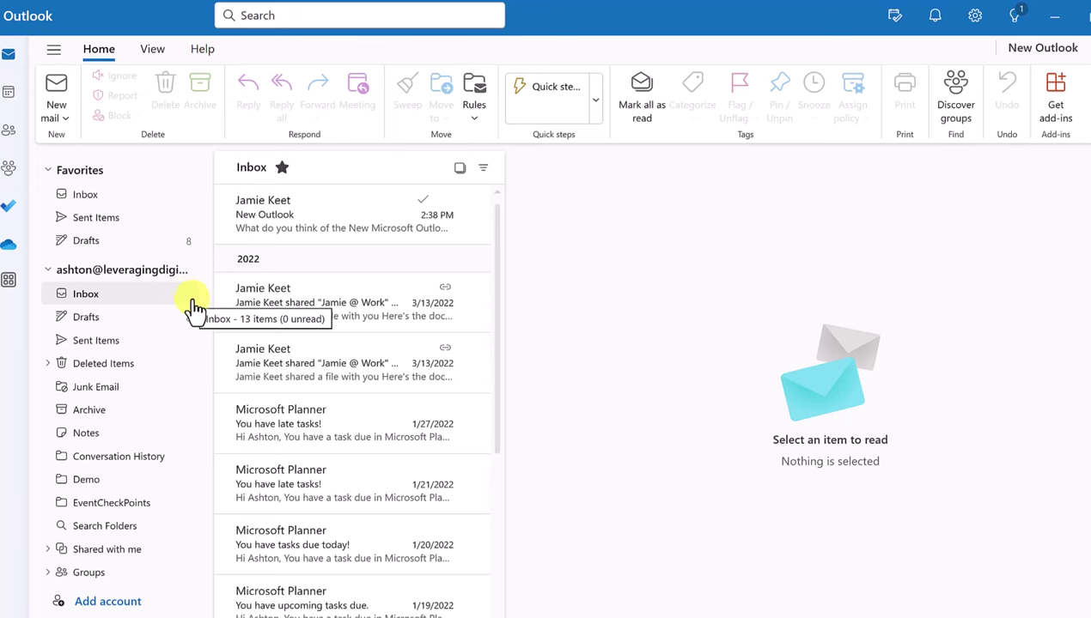
click(195, 307)
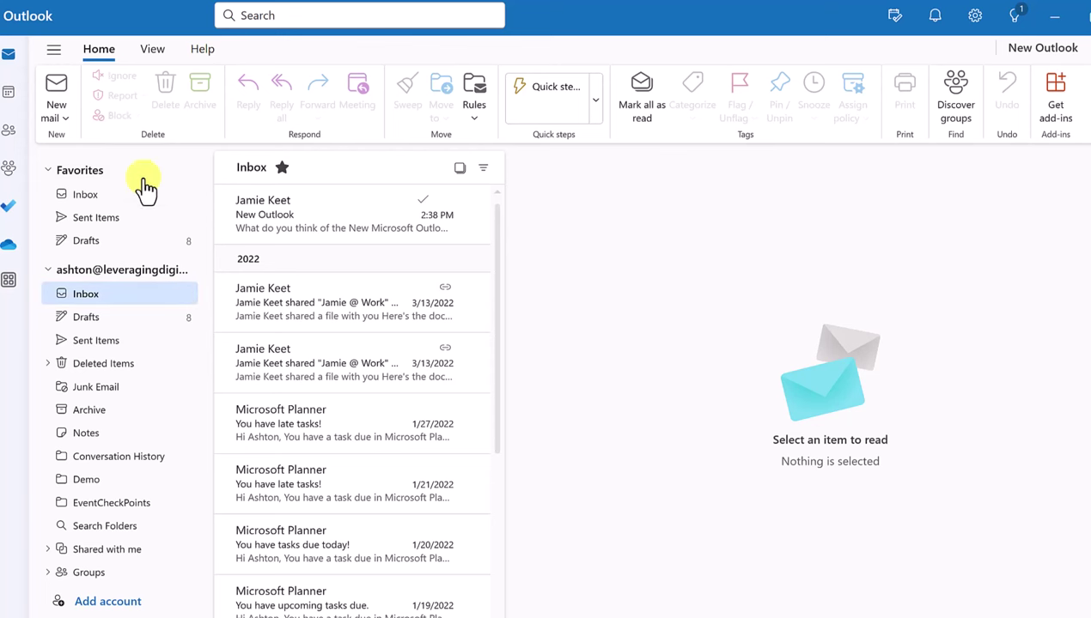
In People, start a new contact with a first name, then discard it unsaved
click(12, 135)
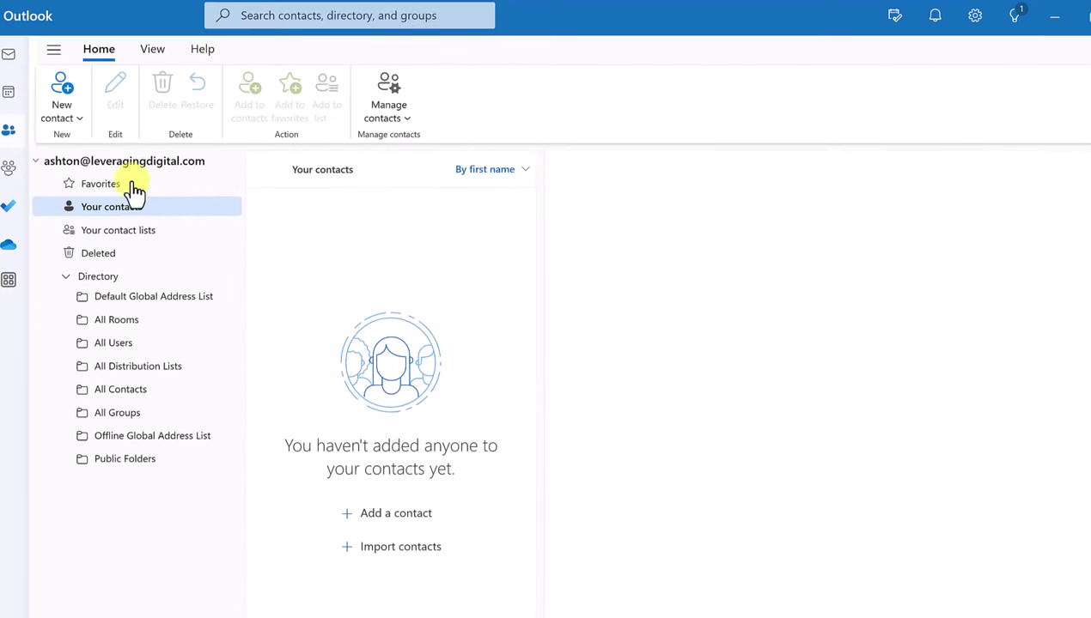
click(413, 518)
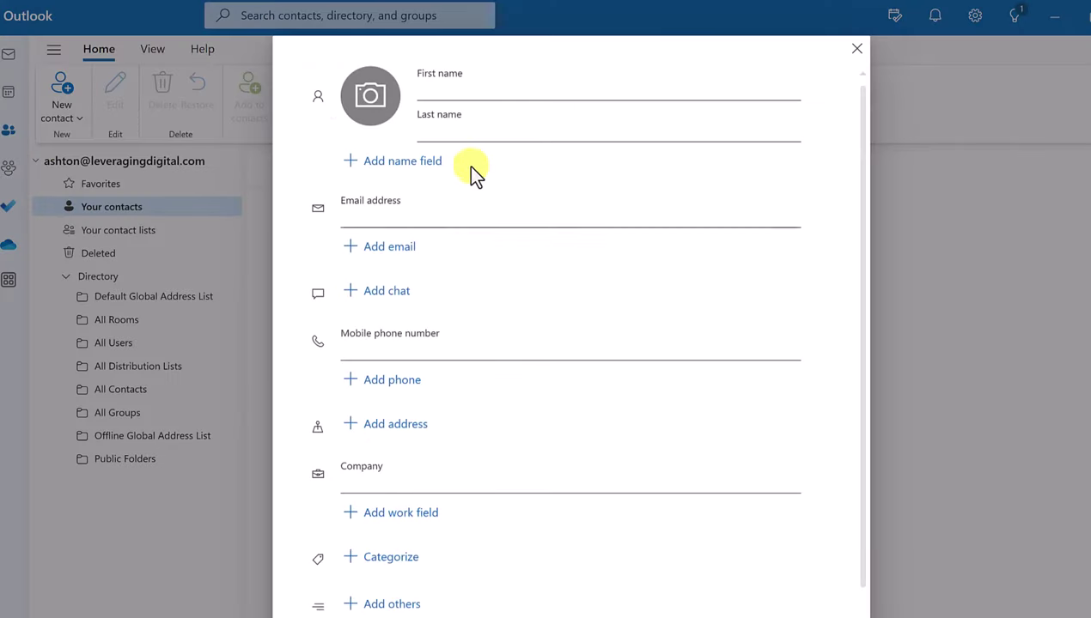
click(448, 86)
text(Jamie)
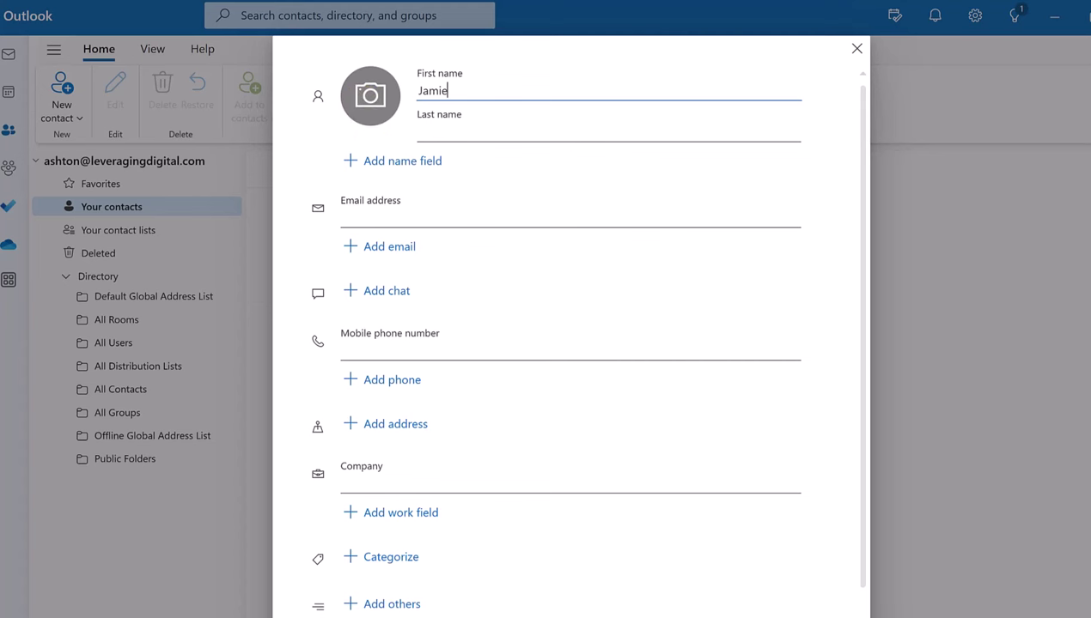
key(Escape)
click(593, 389)
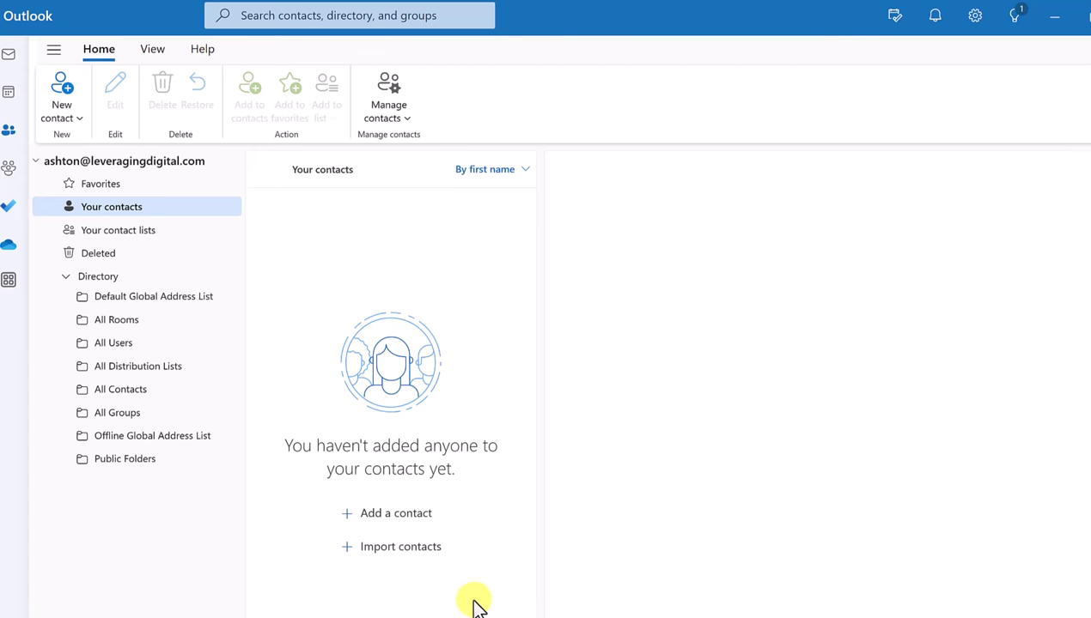
Open Import contacts and browse for a CSV file, then cancel the import
click(423, 550)
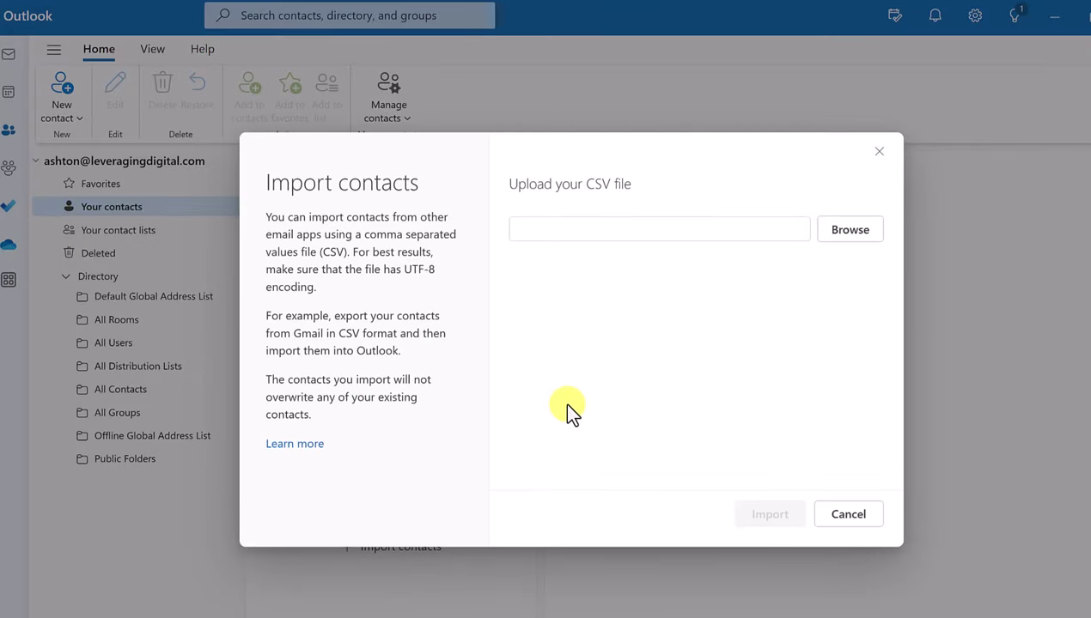
click(848, 232)
click(851, 515)
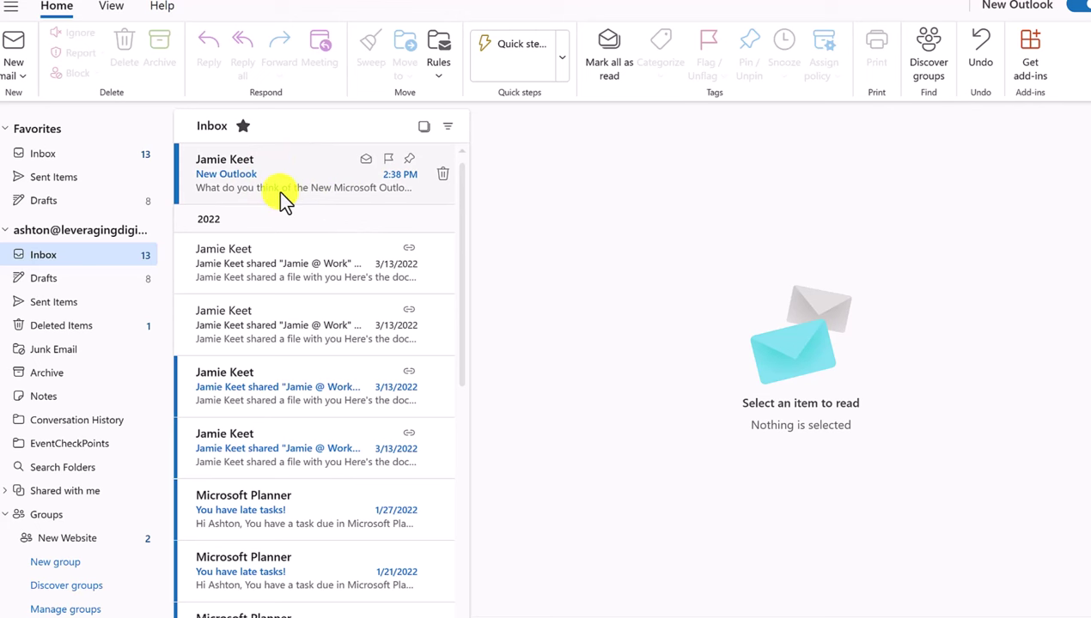
Open the top 'New Outlook' message and view the sender's contact card
click(280, 192)
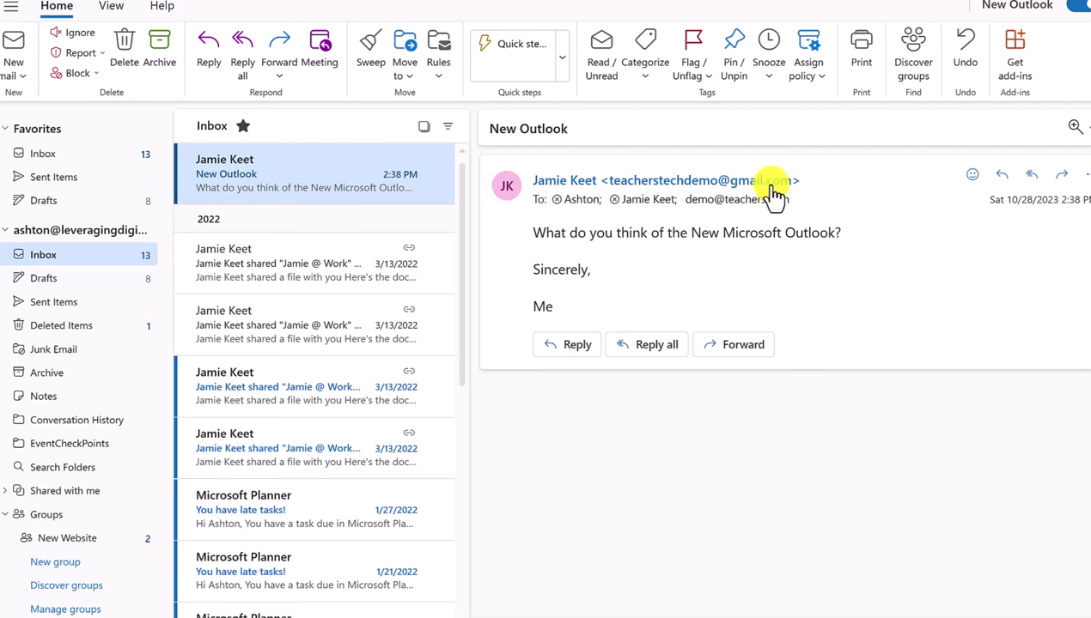
mouse_move(789, 191)
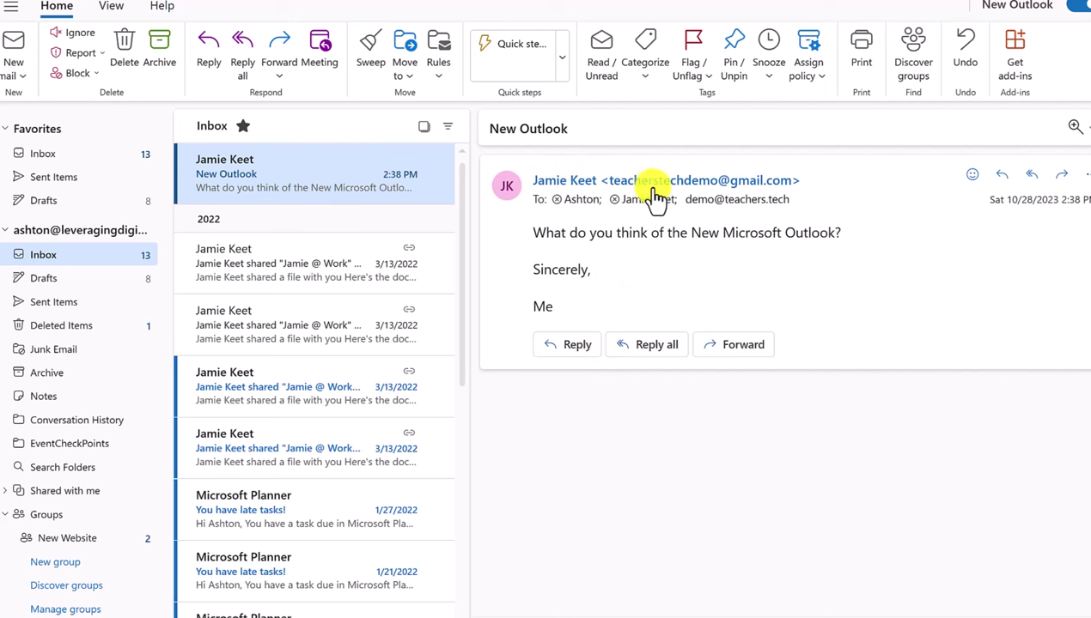
click(577, 348)
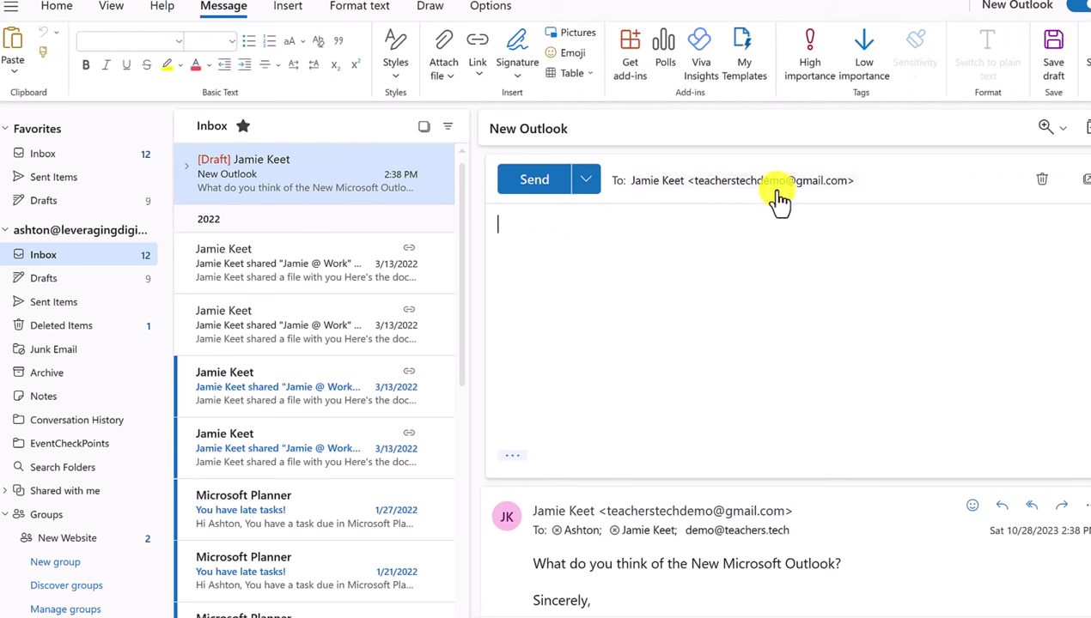
click(1040, 187)
click(541, 339)
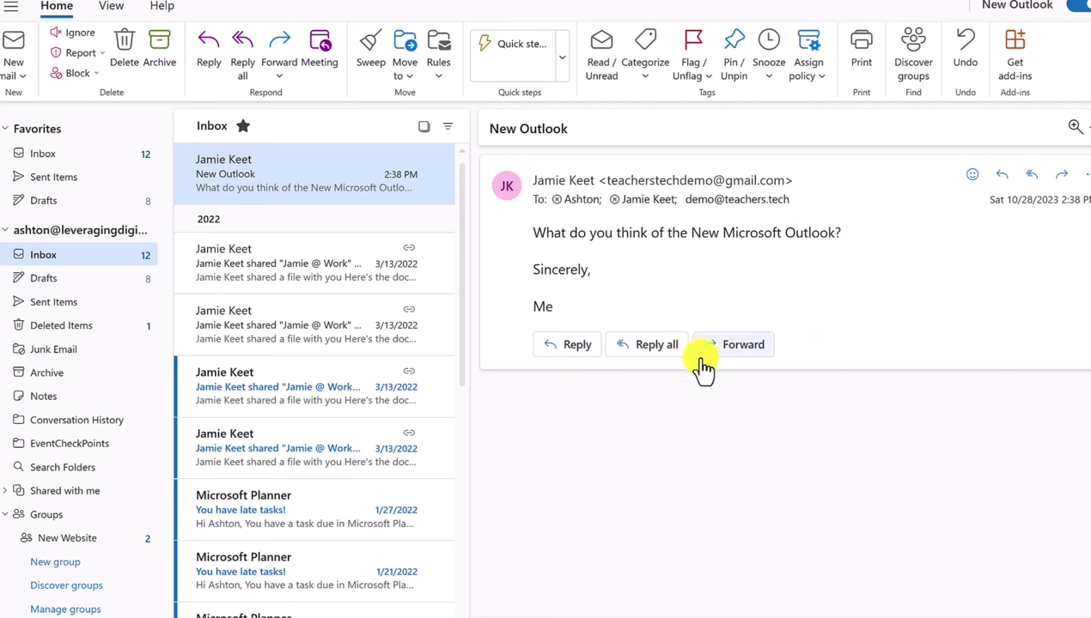
click(669, 359)
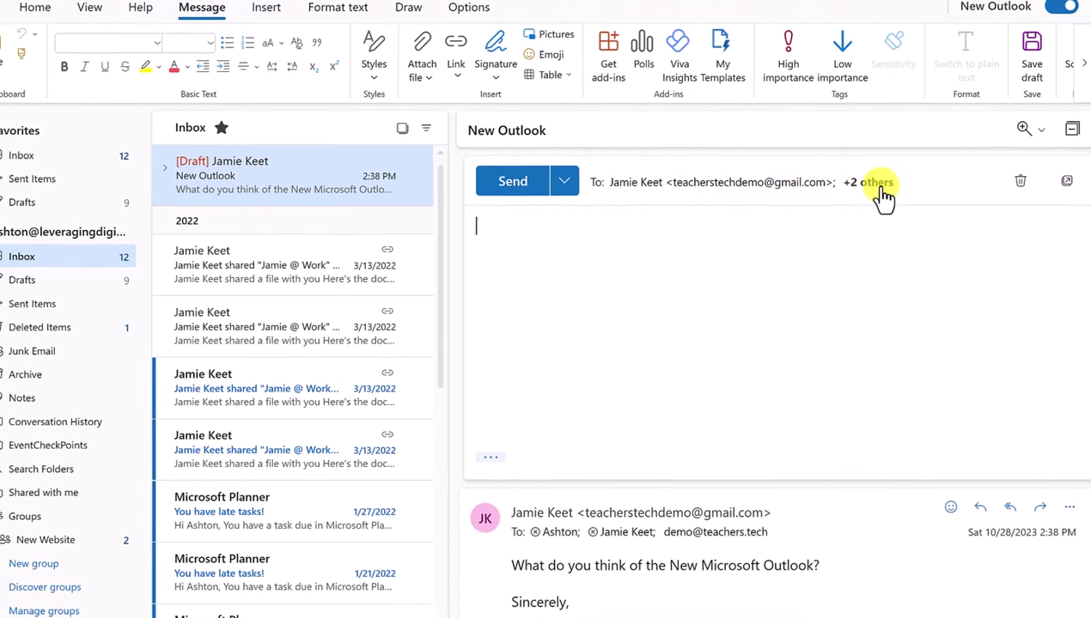
click(882, 196)
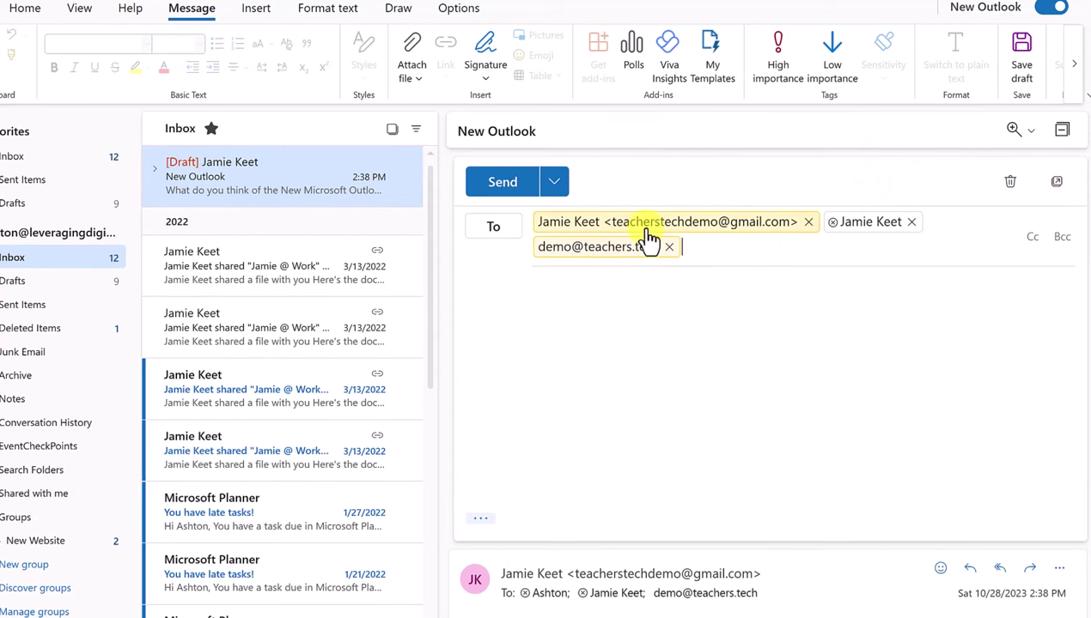
click(1013, 186)
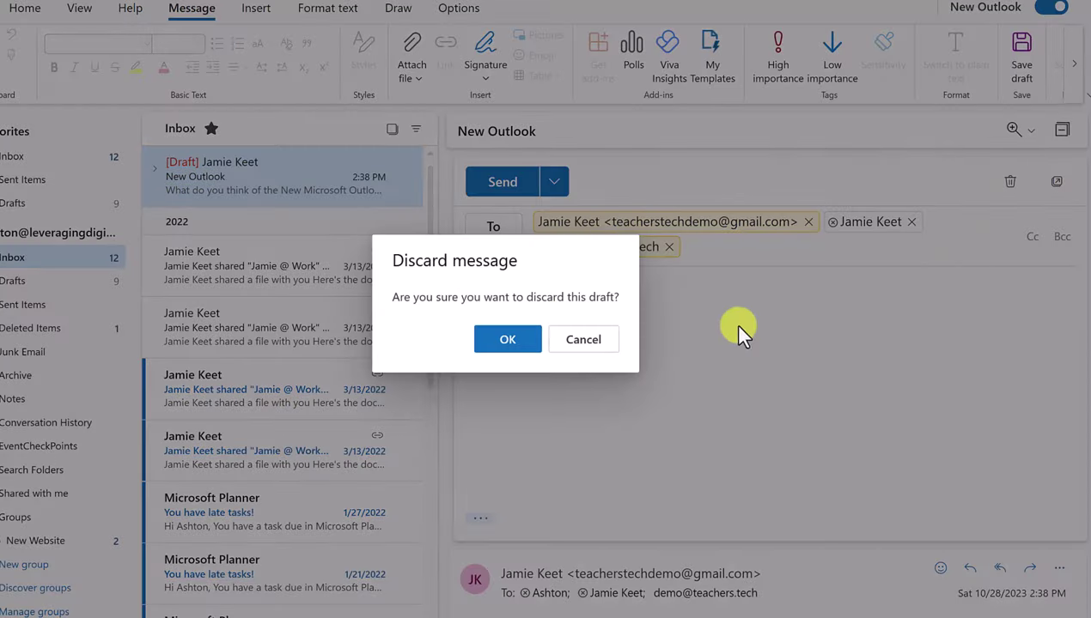
click(508, 342)
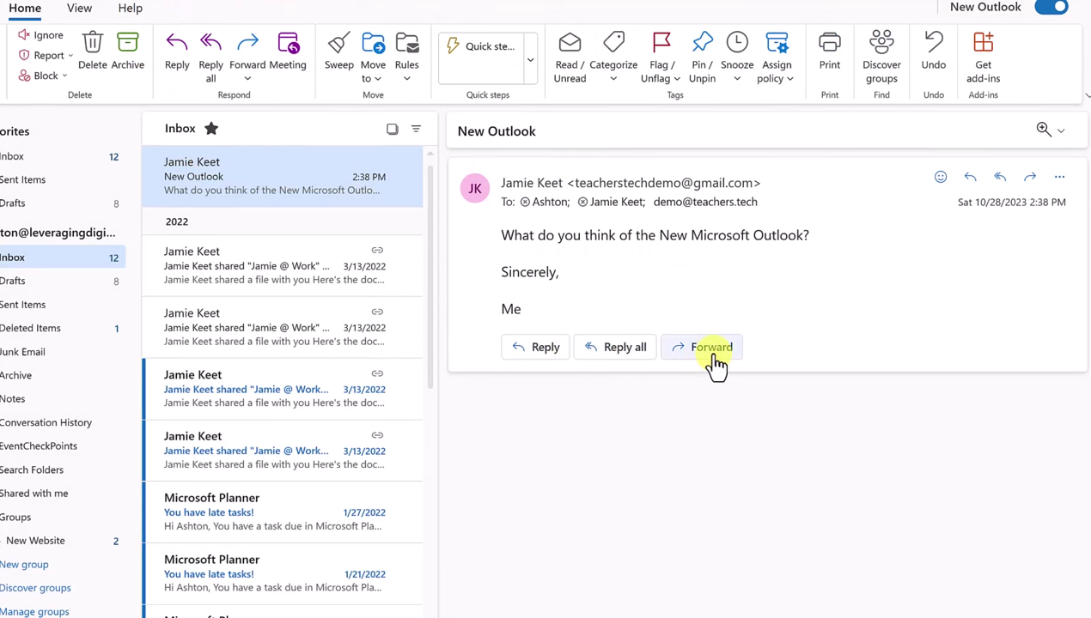
click(745, 347)
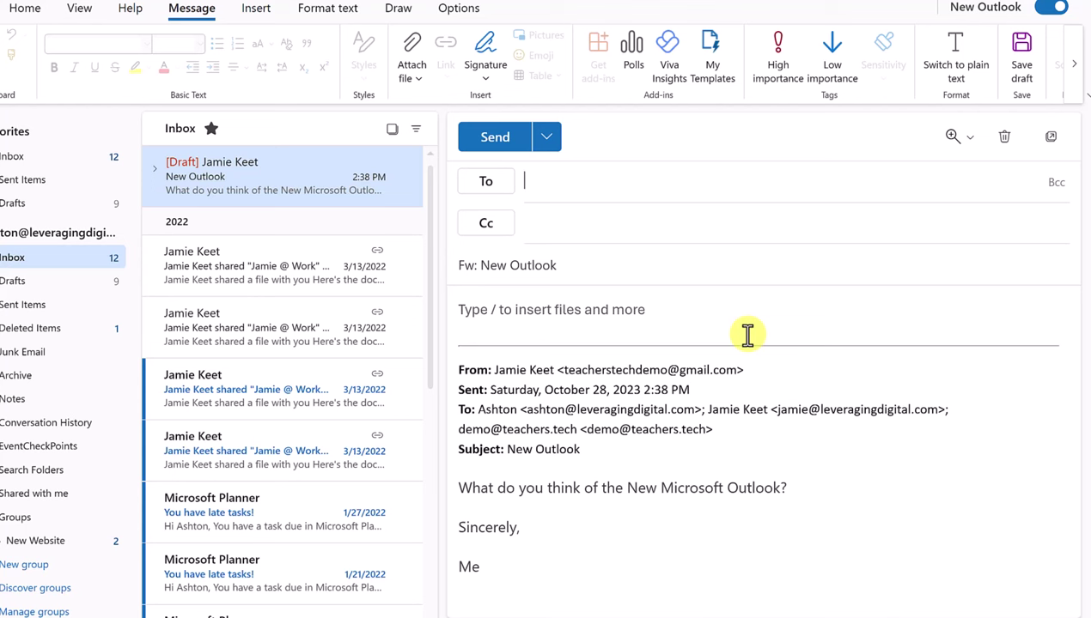
text(kathy)
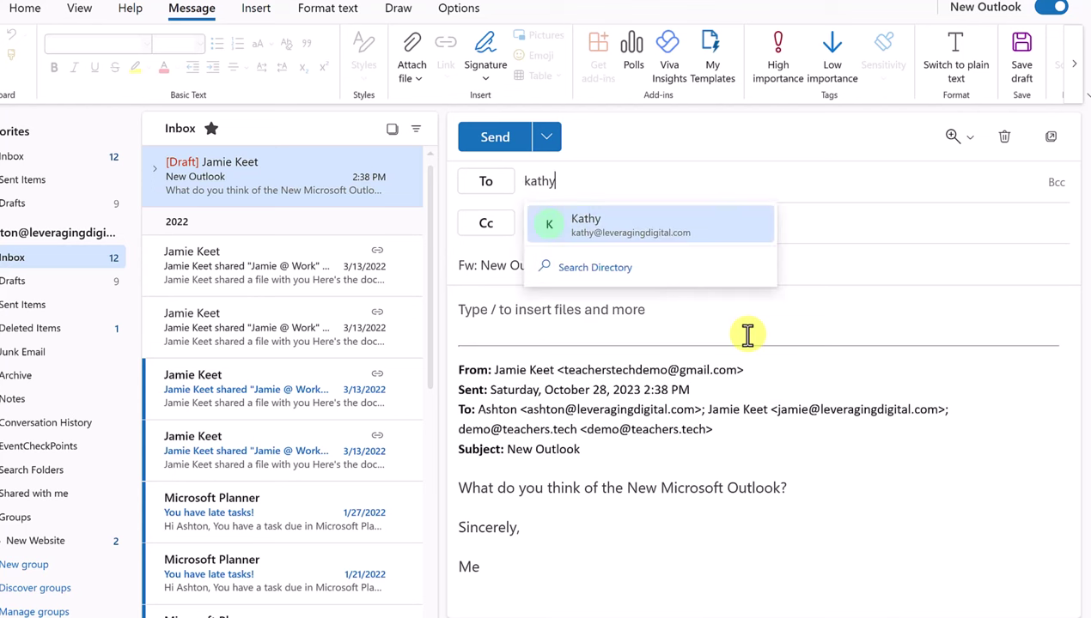
click(631, 232)
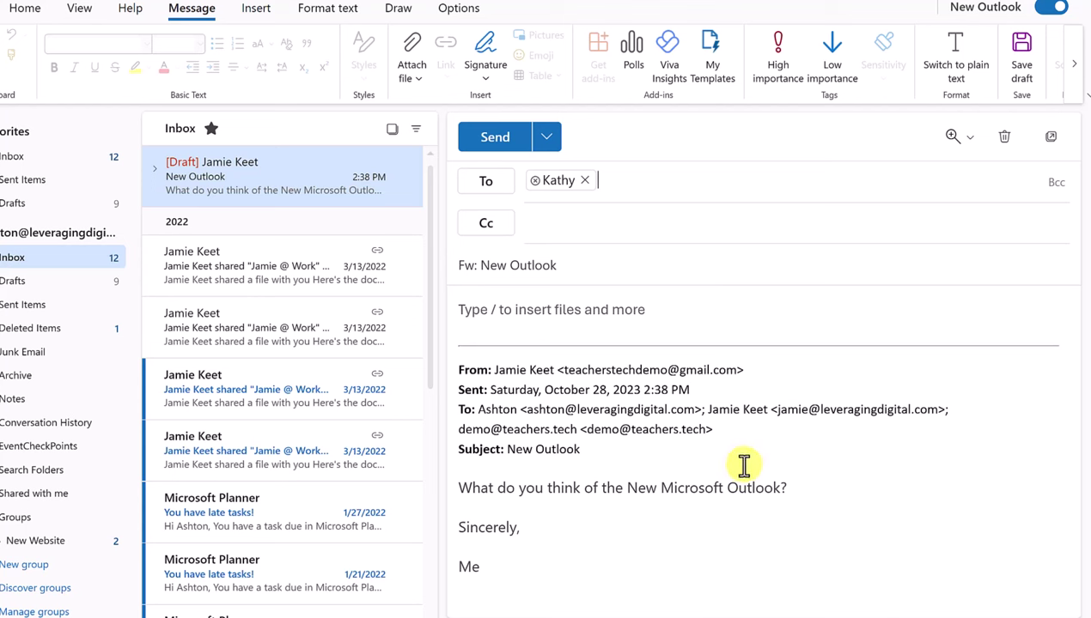
click(1004, 139)
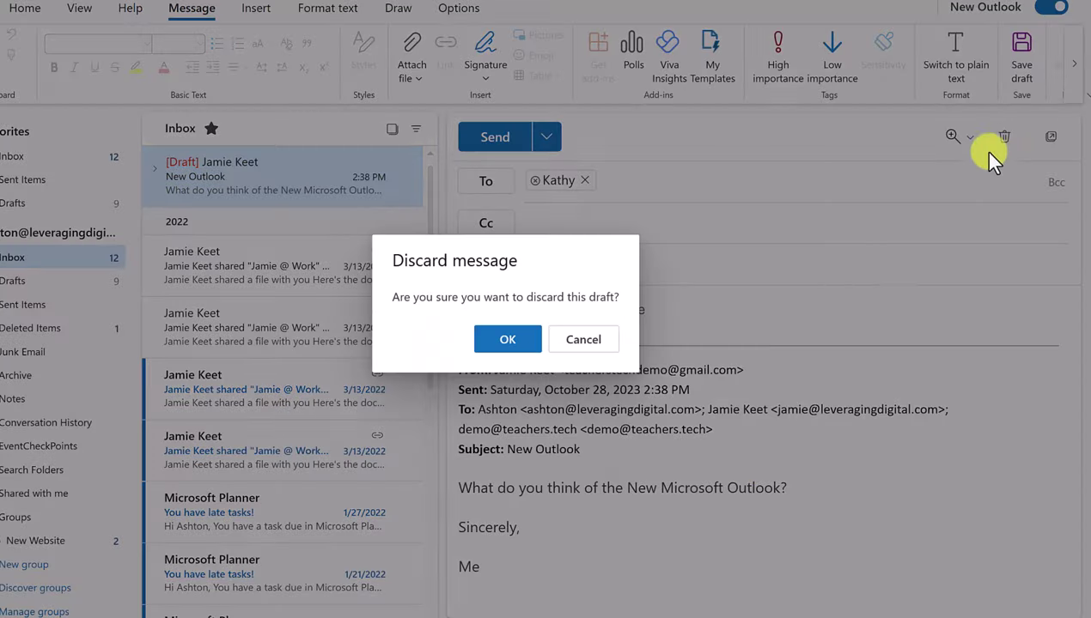
click(503, 341)
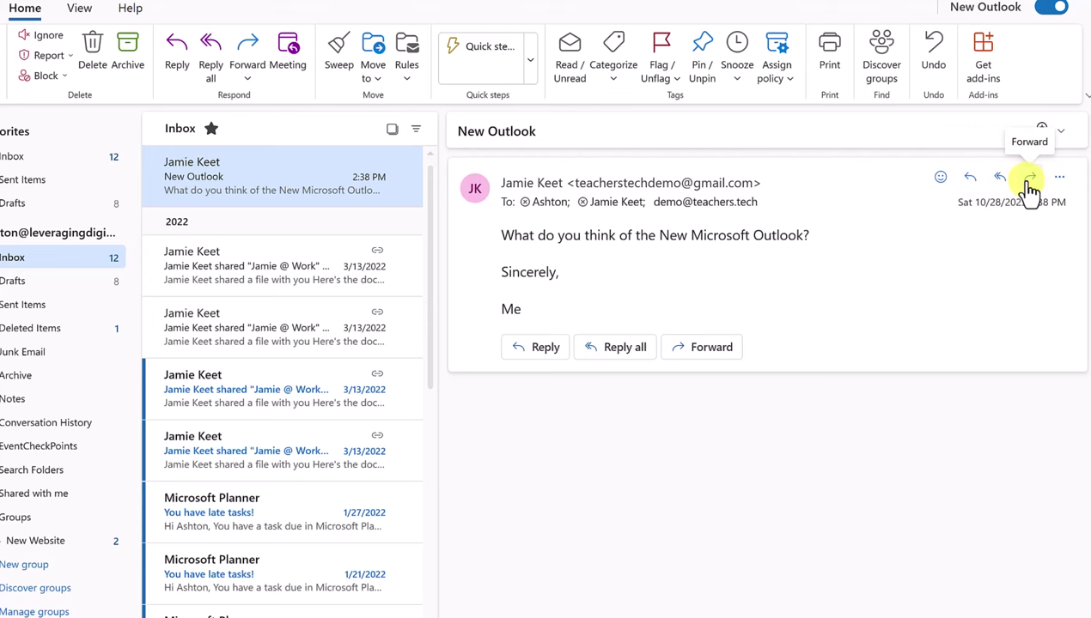
Delete the New Outlook email using its row's trash icon
click(1058, 179)
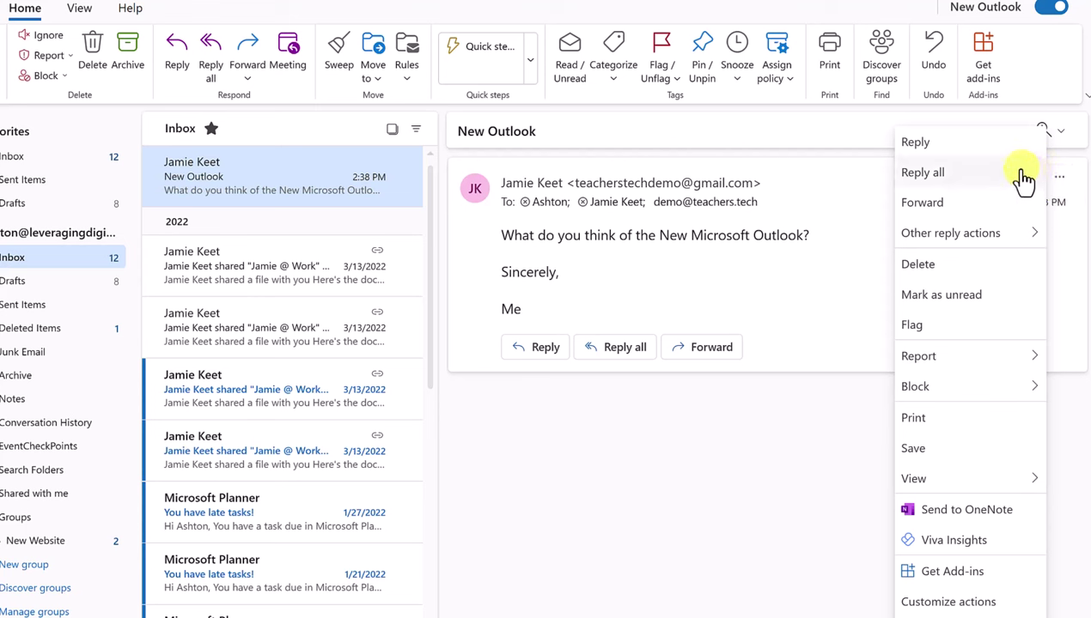
click(867, 408)
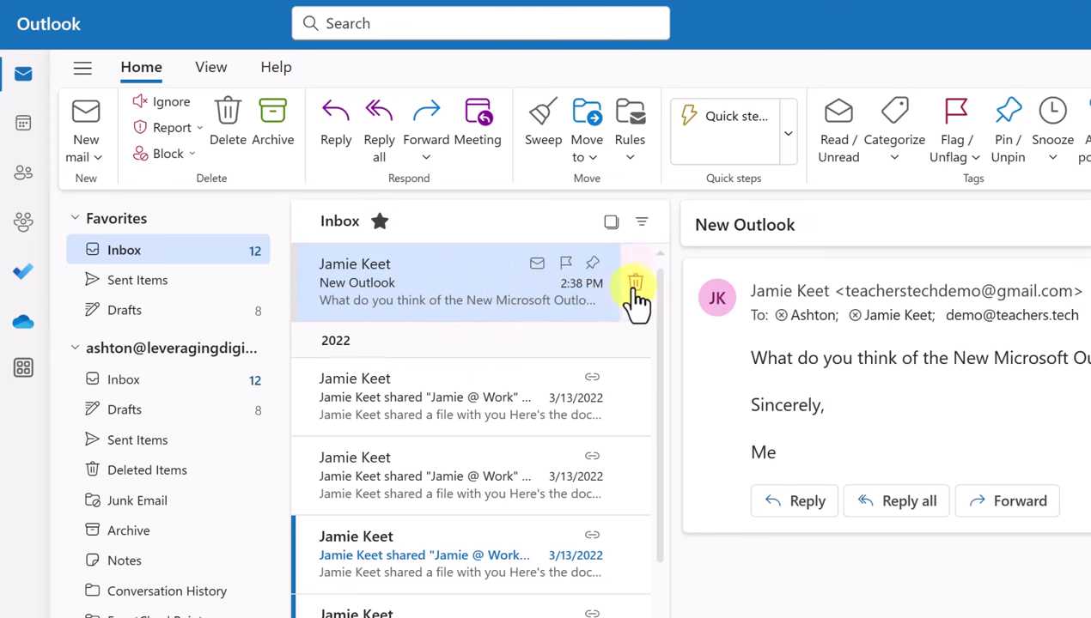
click(635, 286)
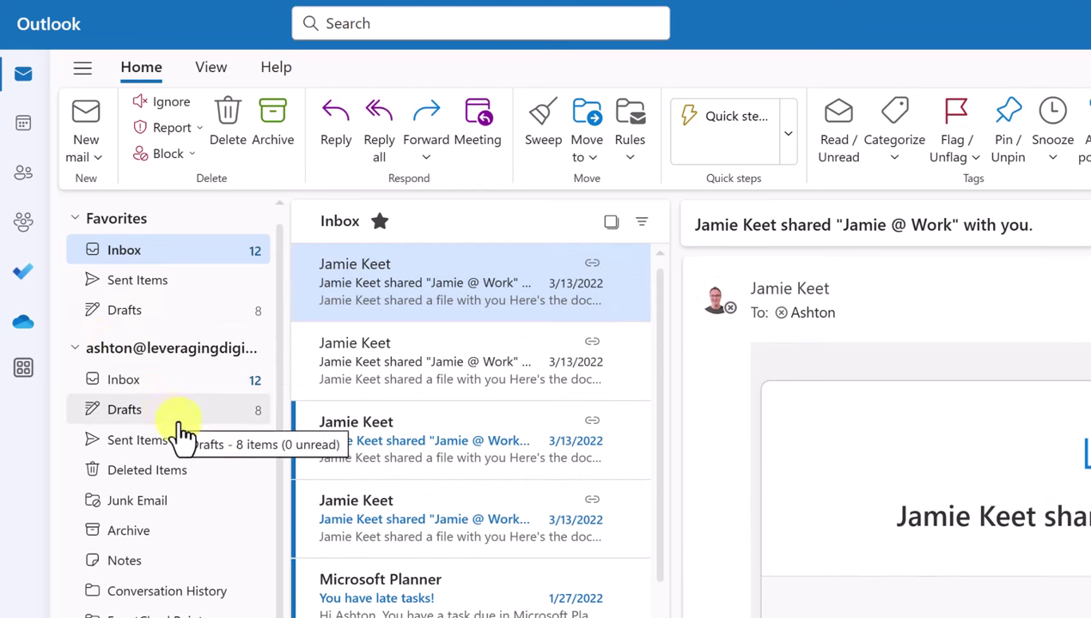
Restore the New Outlook email from Deleted Items and return to the Inbox
click(186, 477)
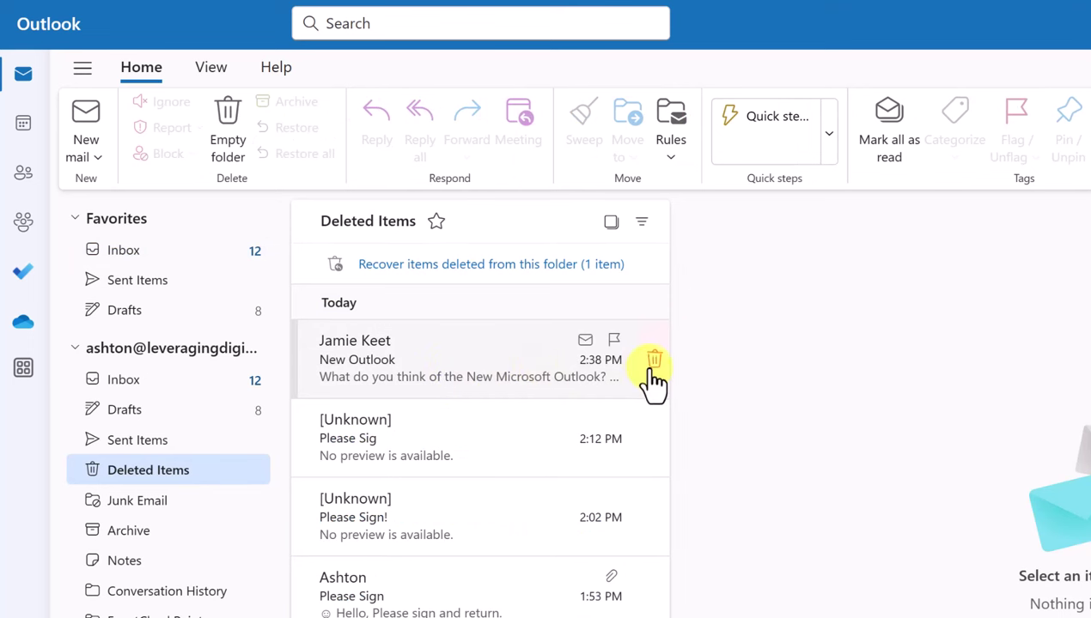
click(484, 386)
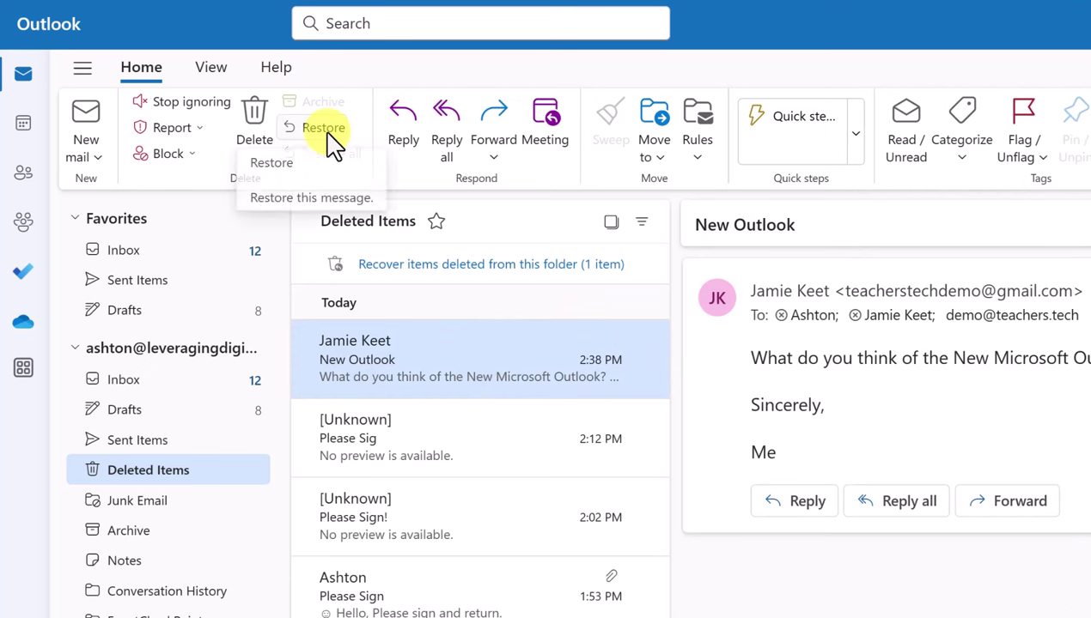
click(330, 140)
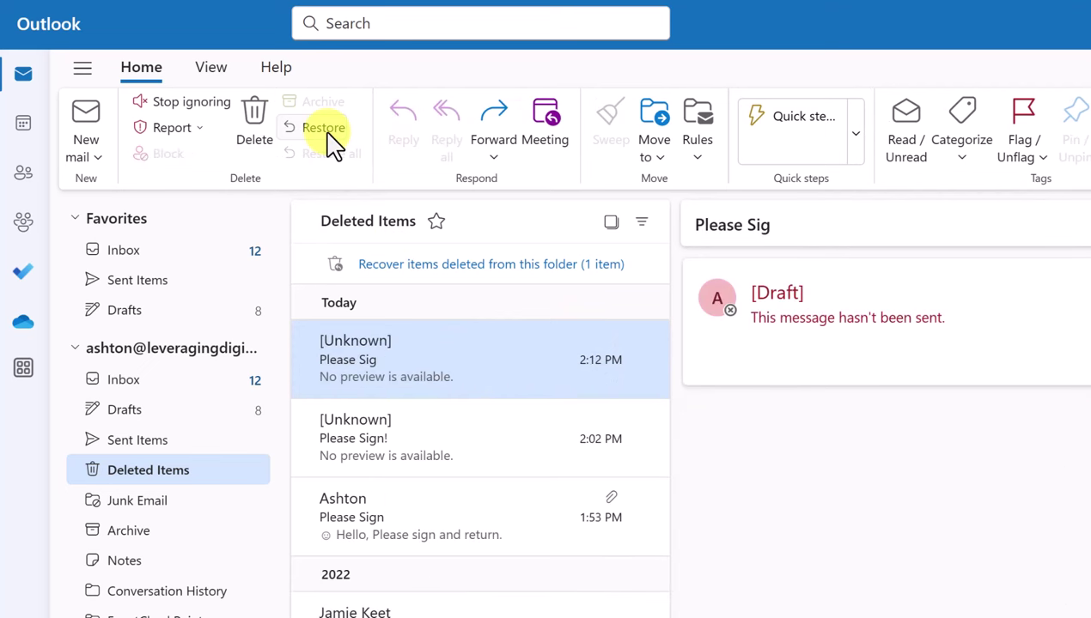
click(146, 254)
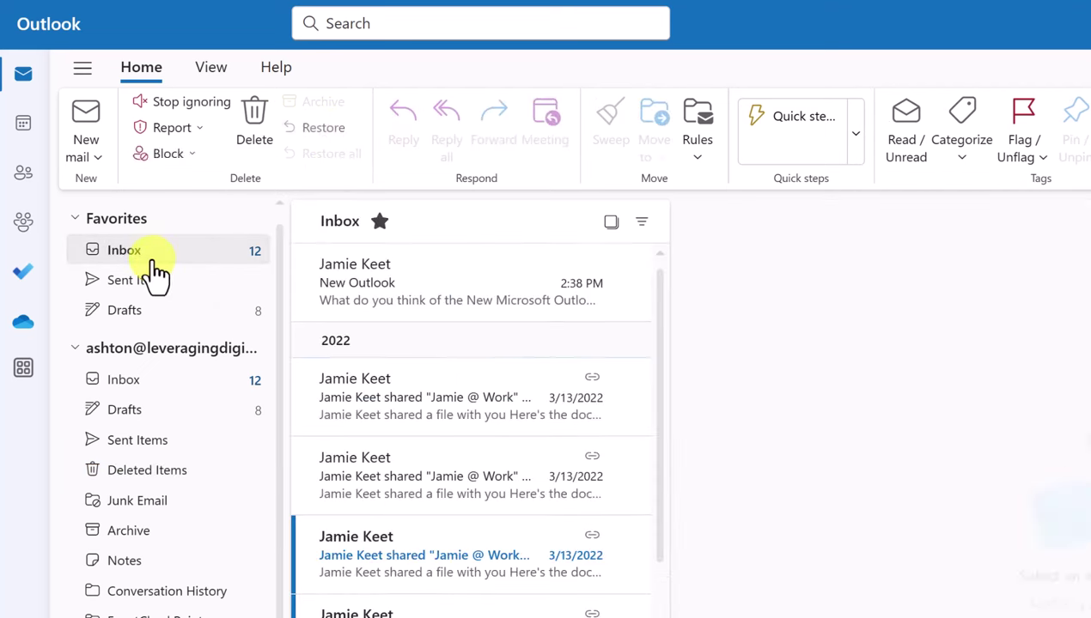
Open the restored New Outlook email, view two shared-file messages, then reselect New Outlook
click(418, 295)
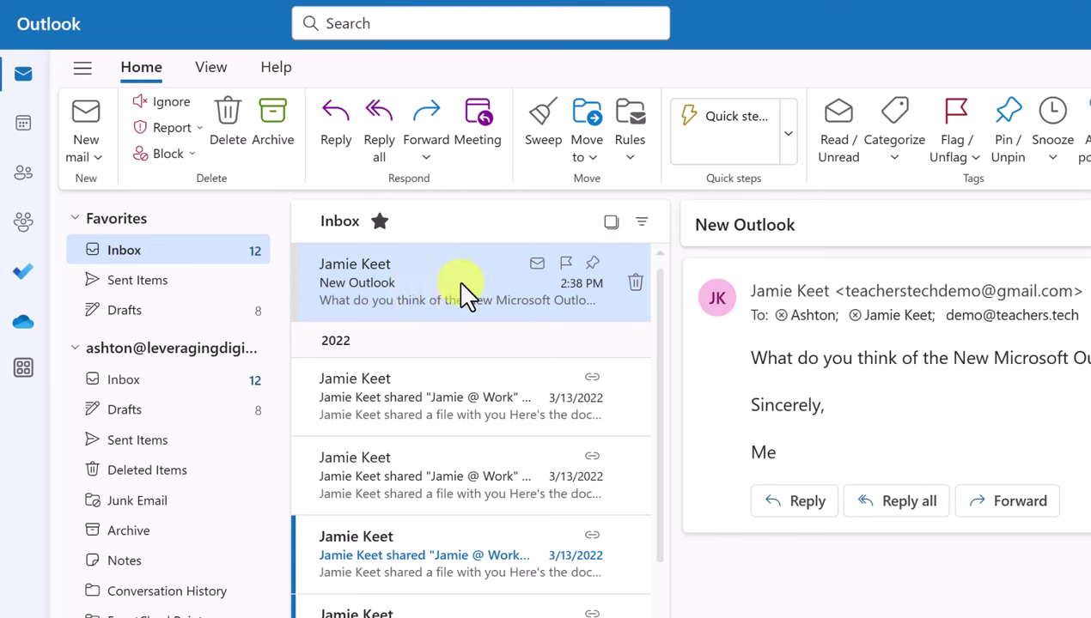
click(401, 553)
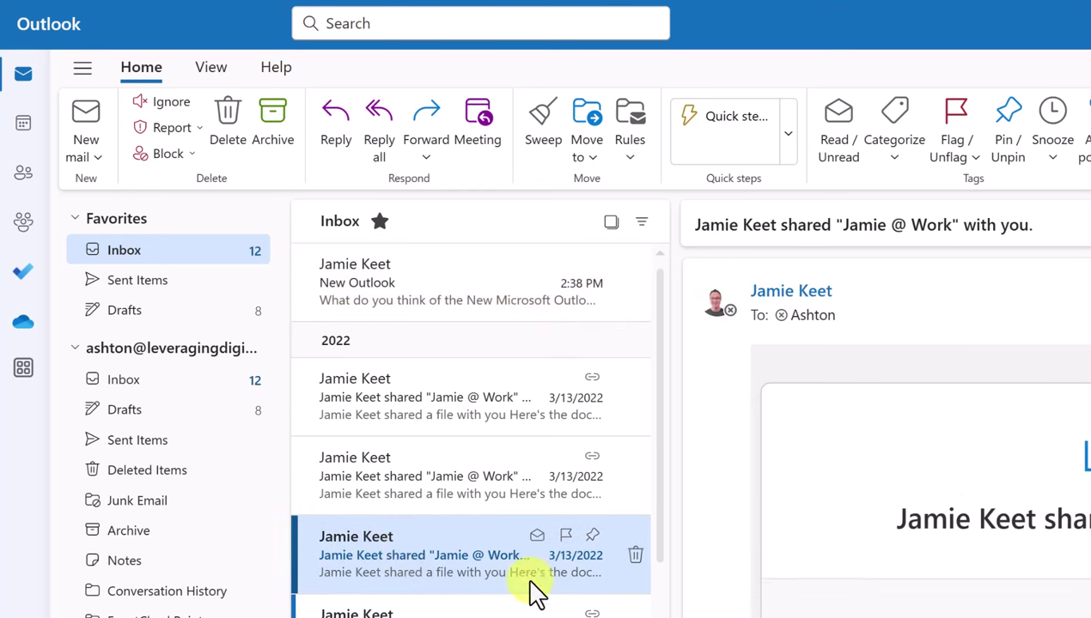
click(414, 503)
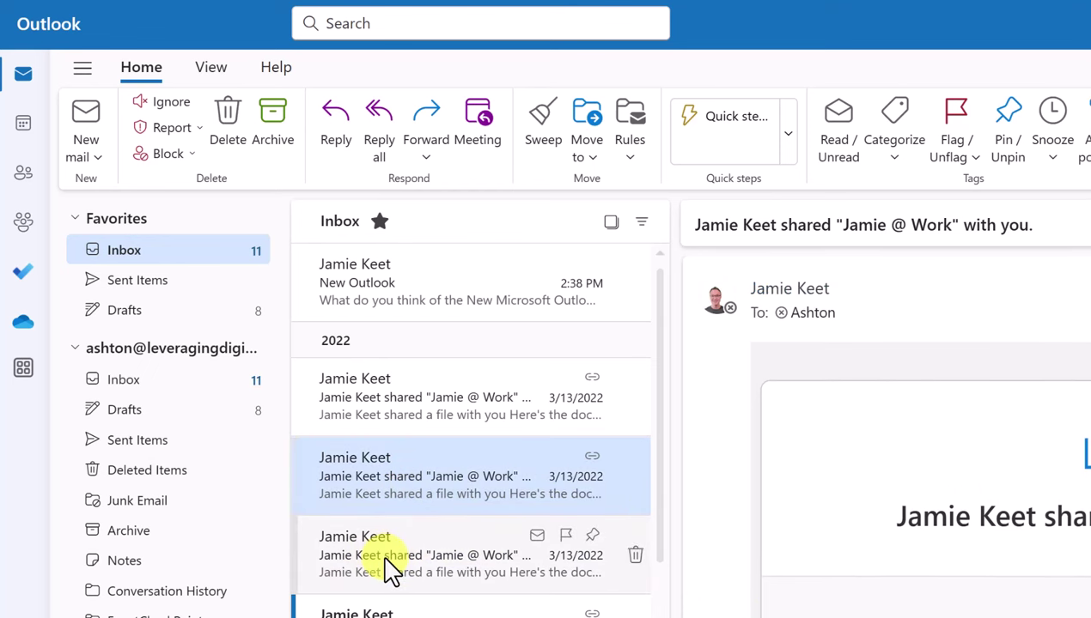
click(397, 320)
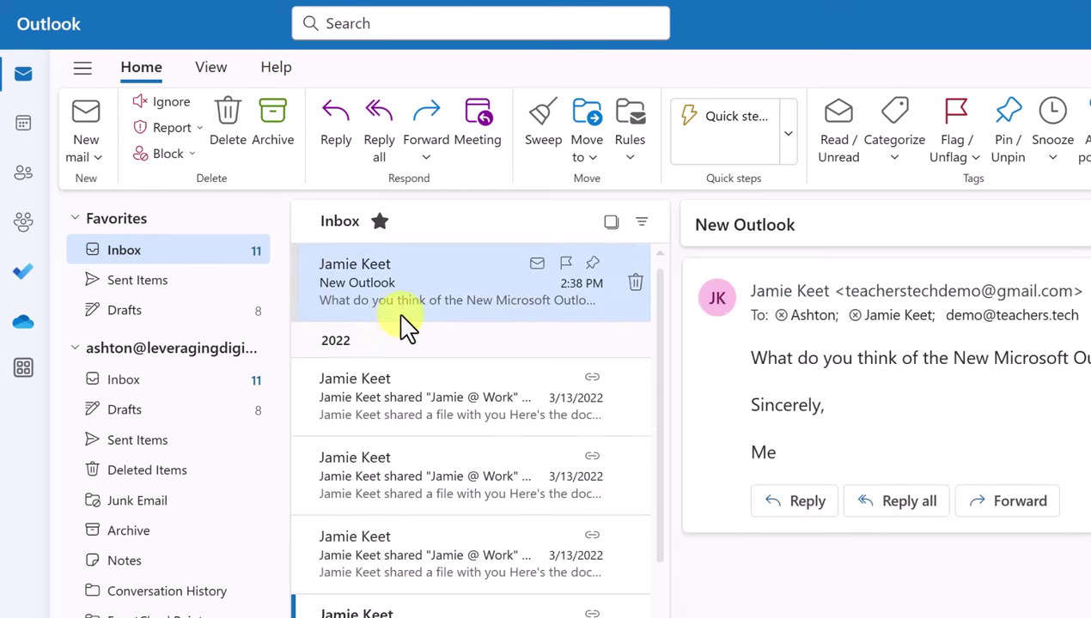
Mark the New Outlook email unread, then read again, and flag it for follow-up
click(537, 264)
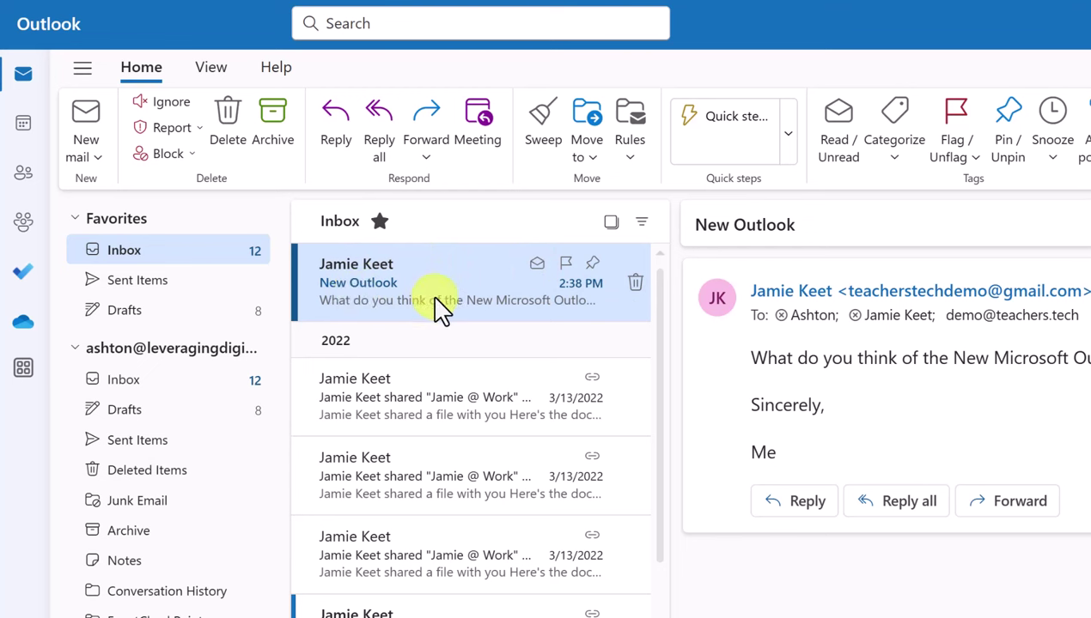
click(537, 265)
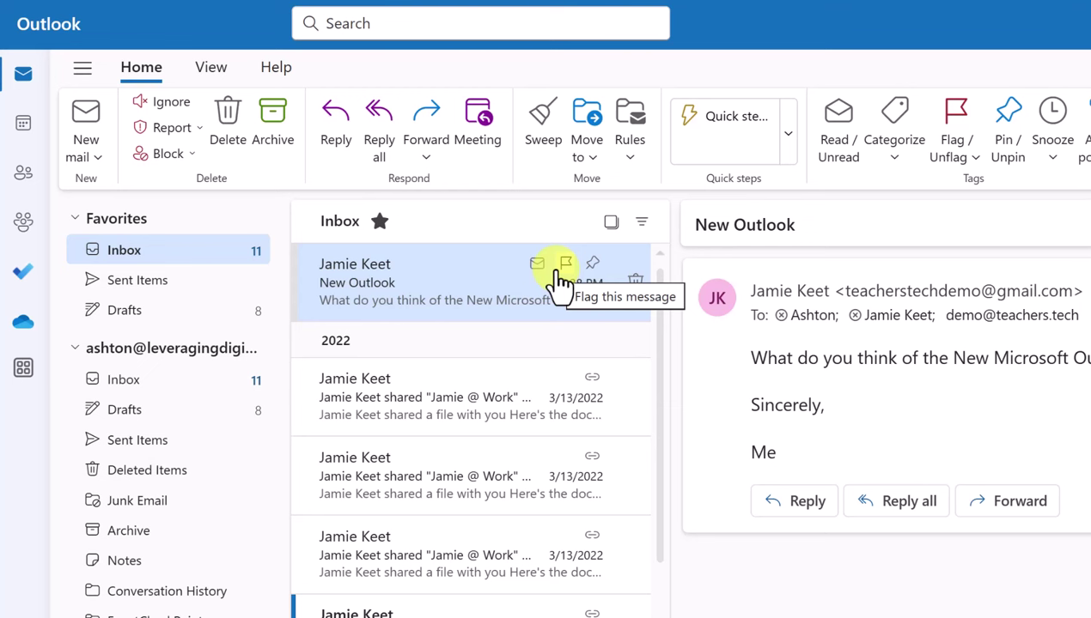
click(560, 266)
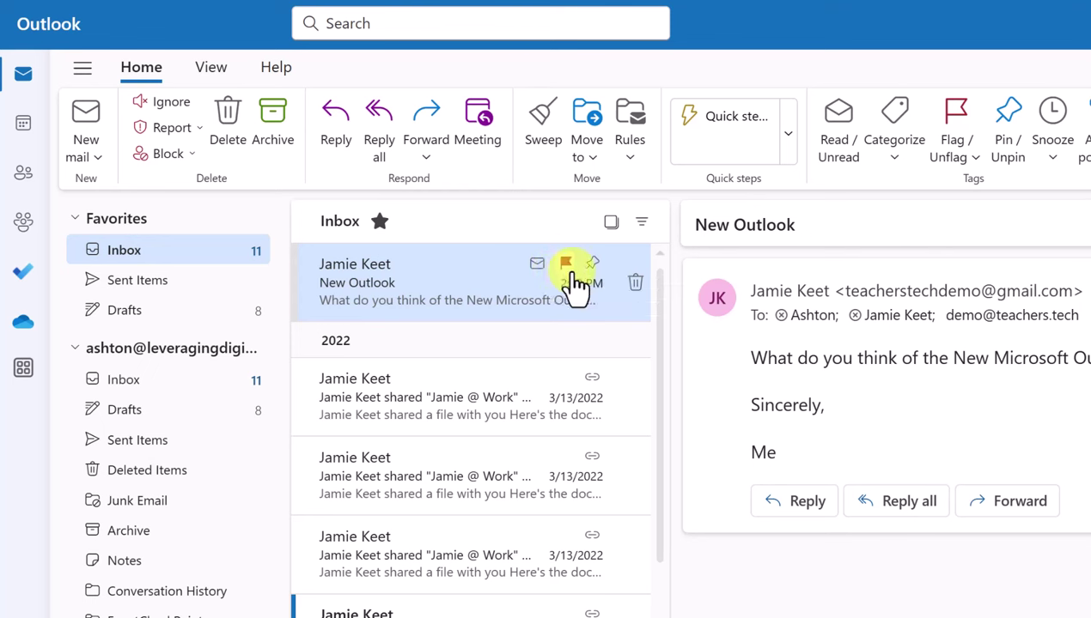
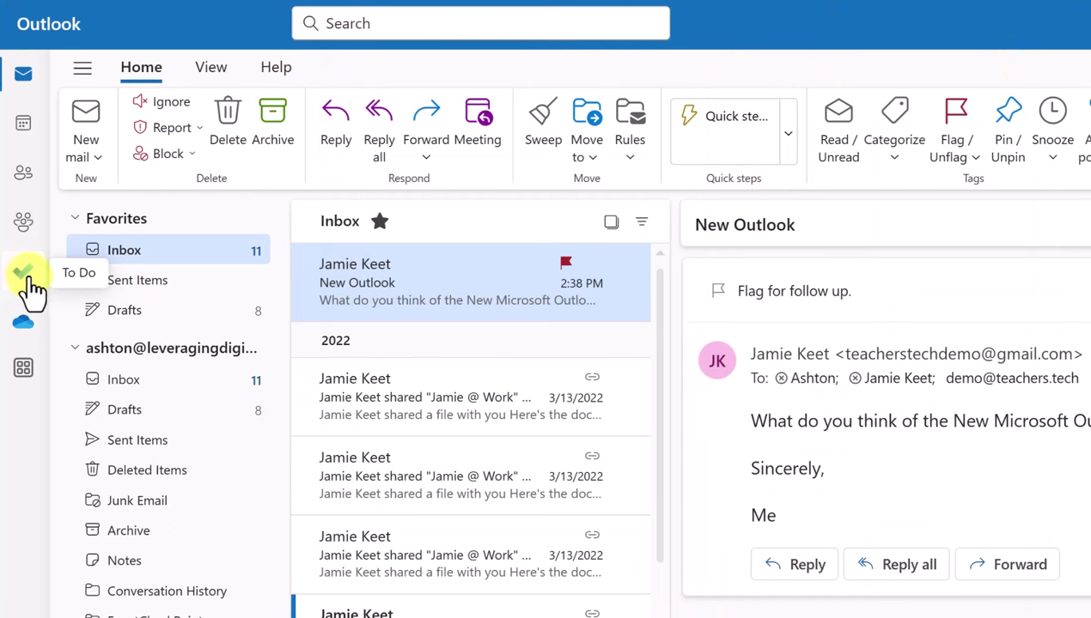
Clear the follow-up flag on the New Outlook message at the top of the Inbox
mouse_move(603, 274)
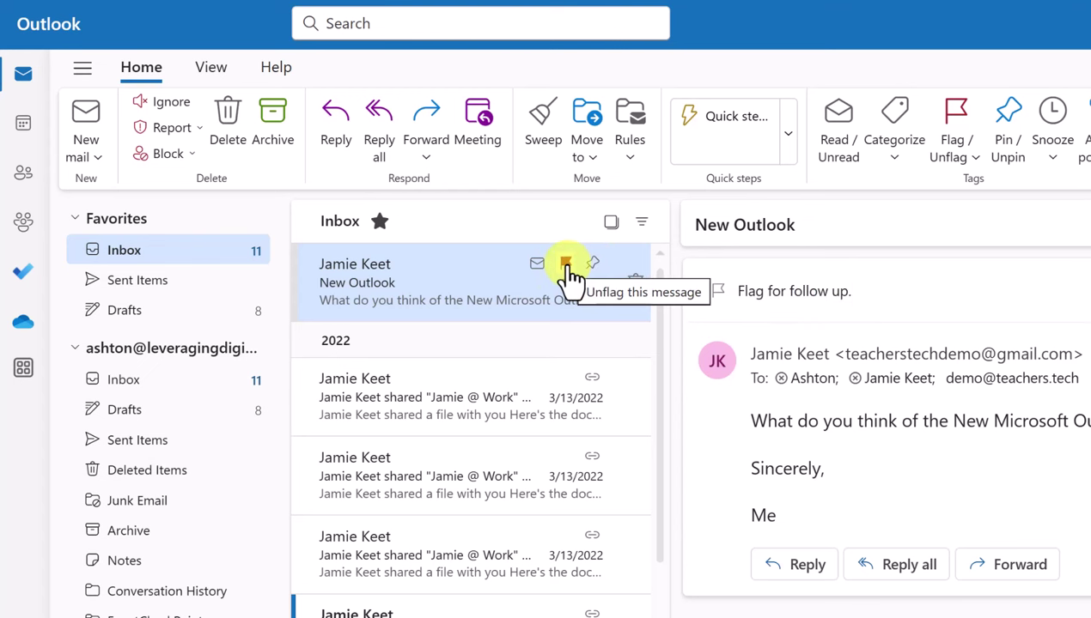
mouse_move(569, 273)
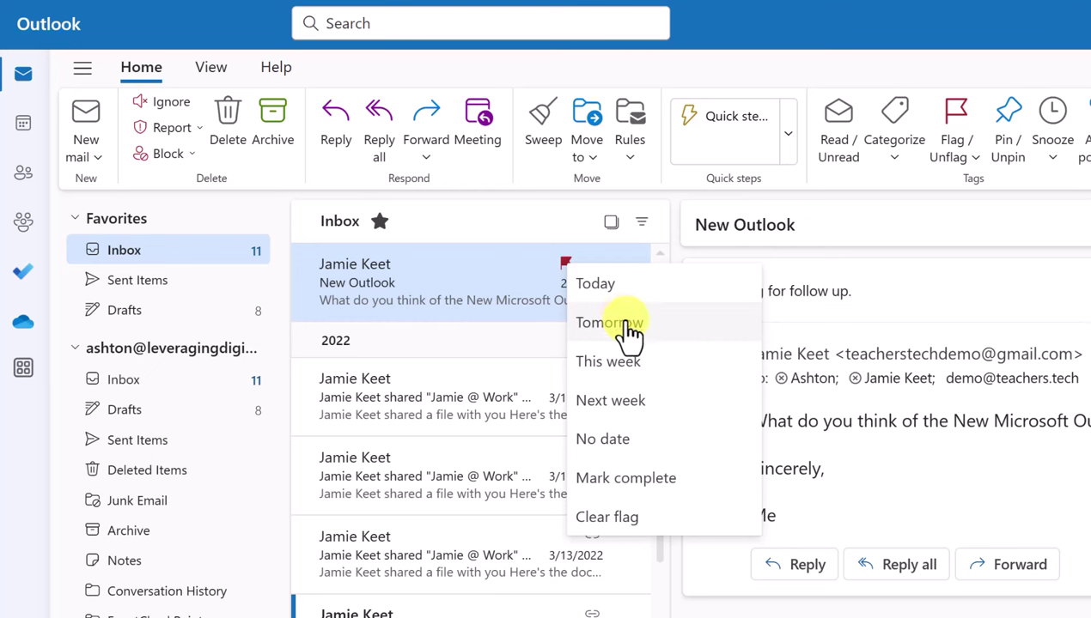
click(640, 526)
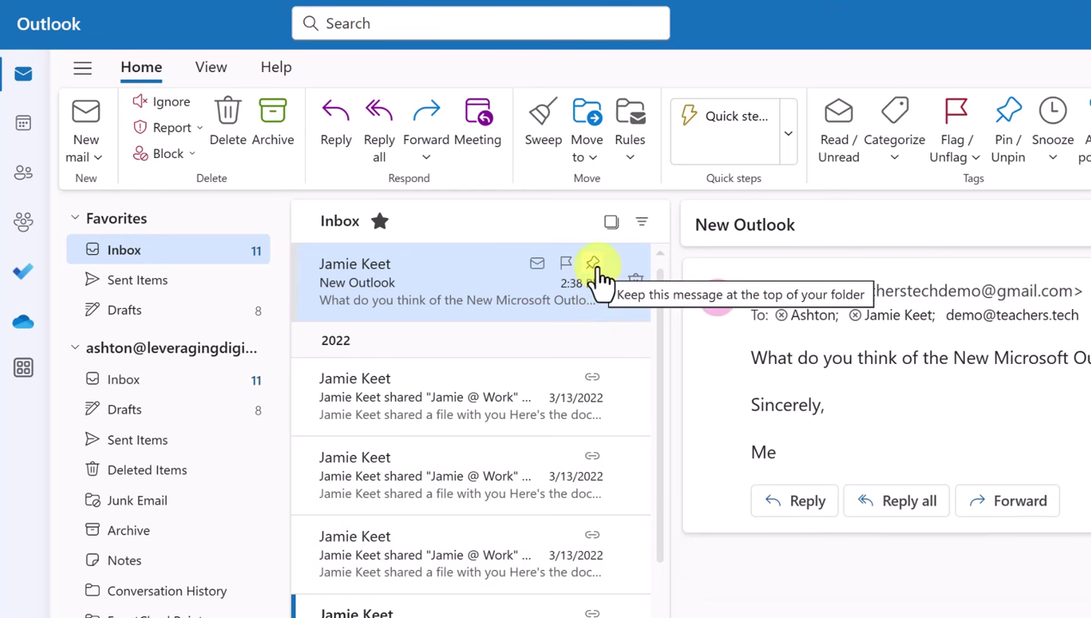
click(596, 266)
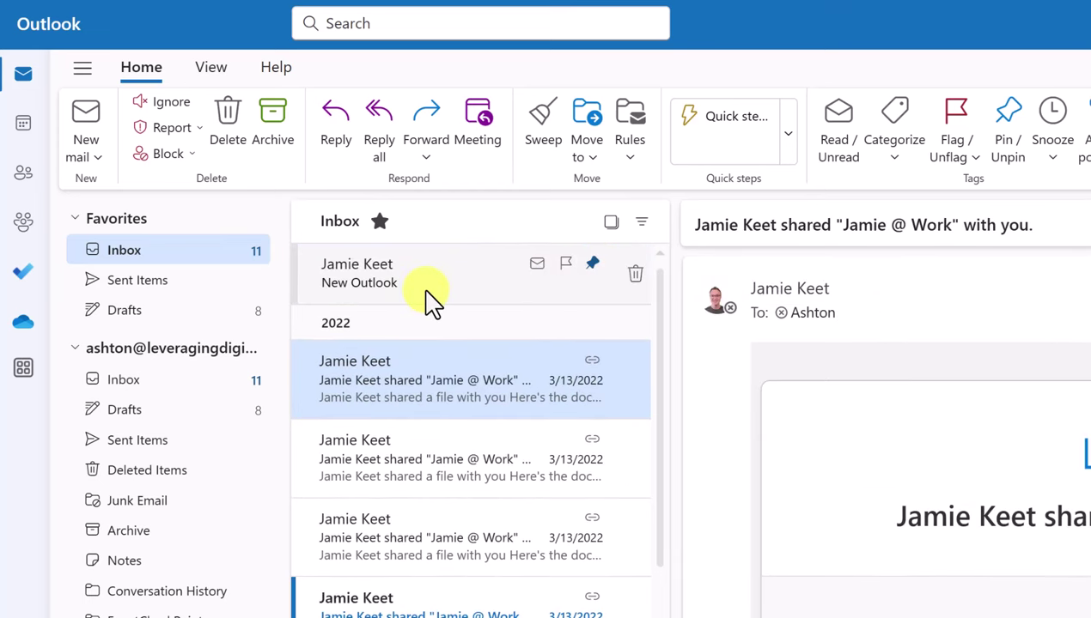
click(595, 268)
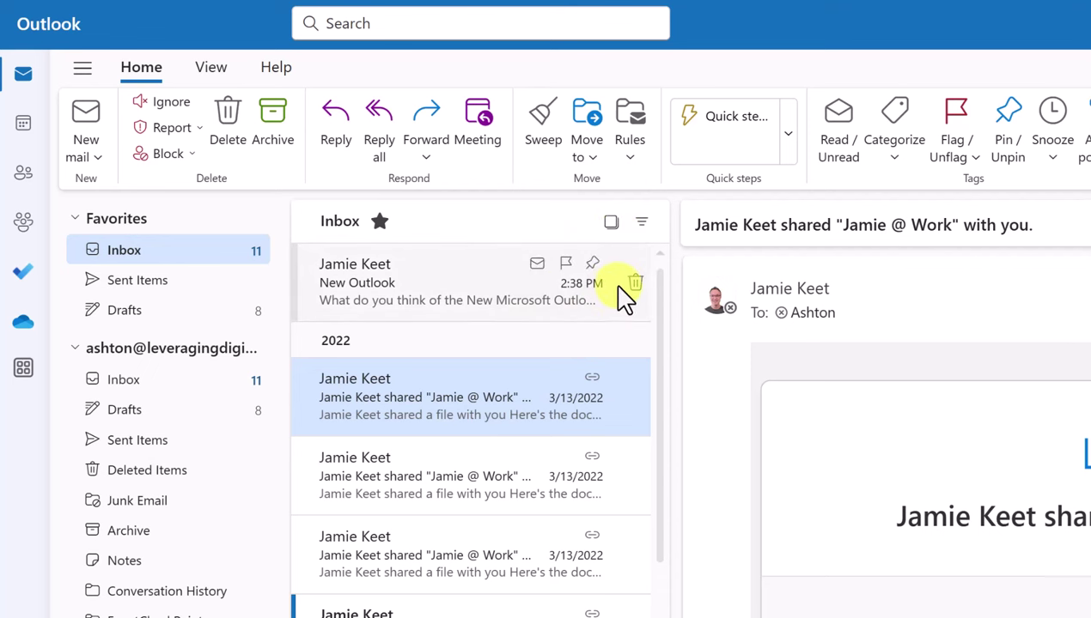
Select all Inbox messages, mark them as read, then deselect them
click(610, 222)
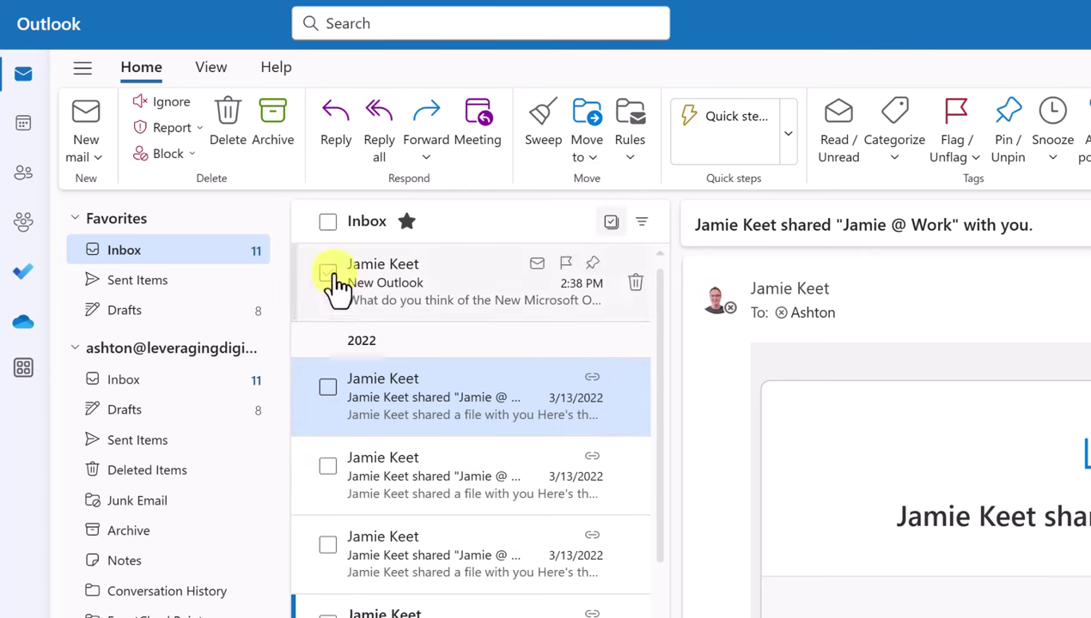
click(328, 223)
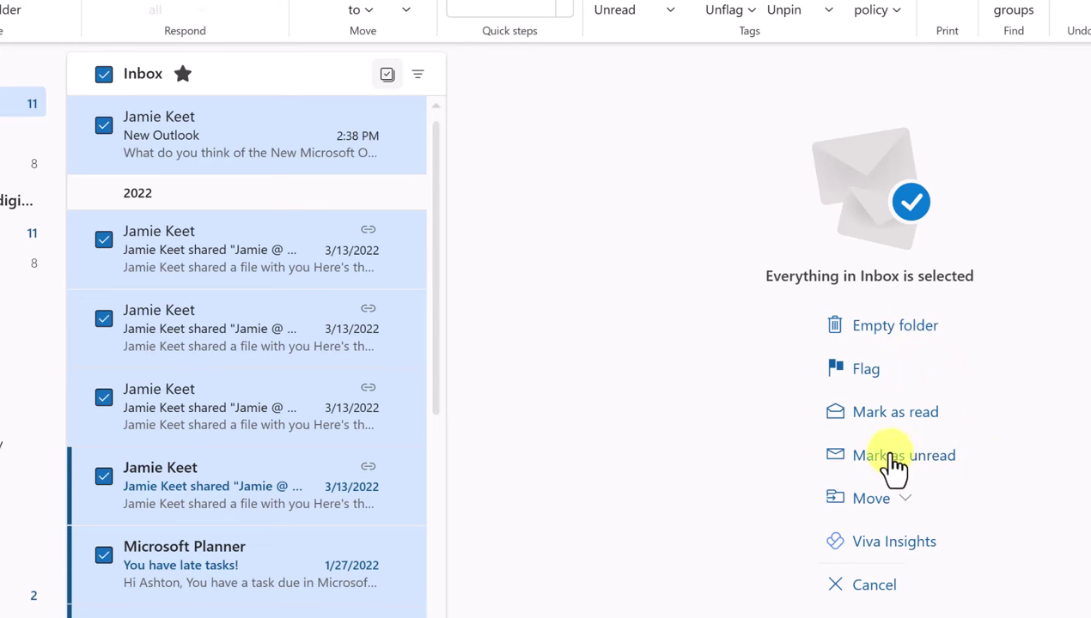
click(915, 428)
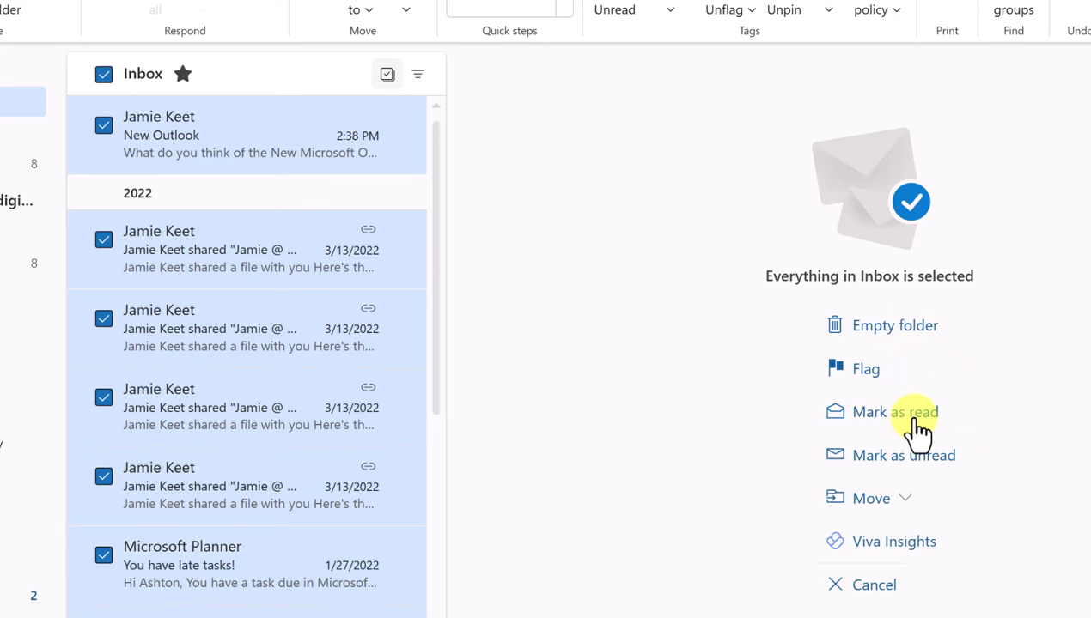
click(102, 76)
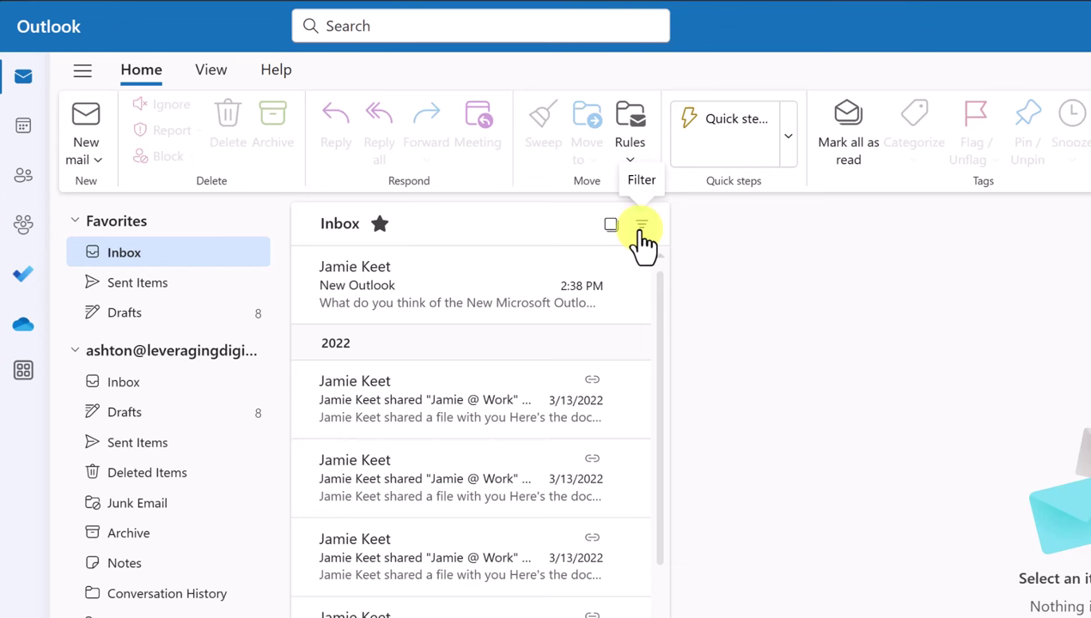
Flag the New Outlook message and the third shared-file message for follow-up
click(642, 225)
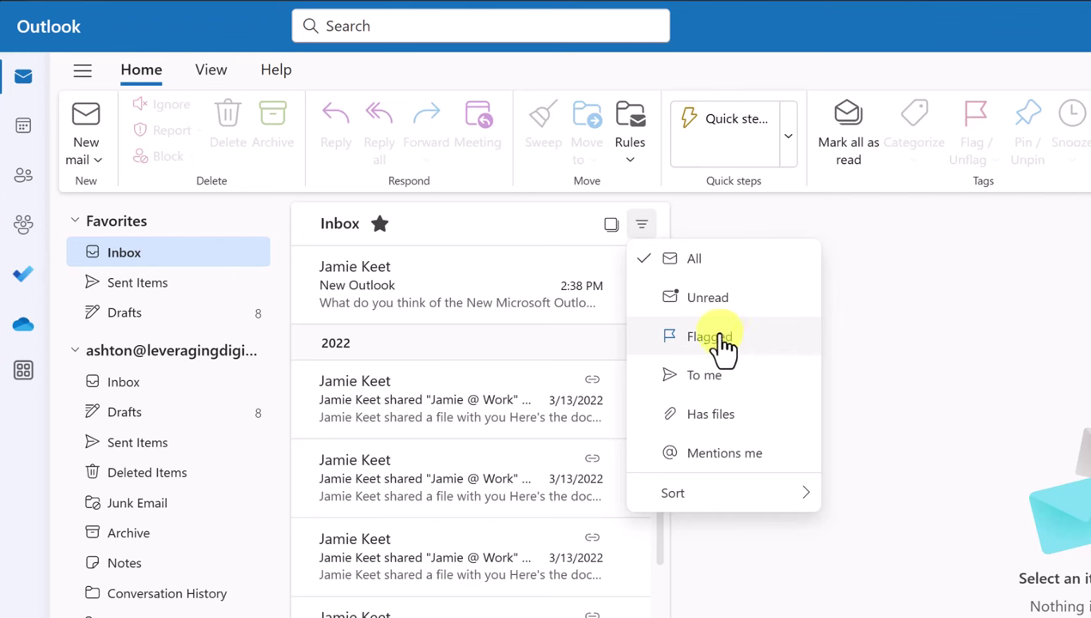
click(566, 267)
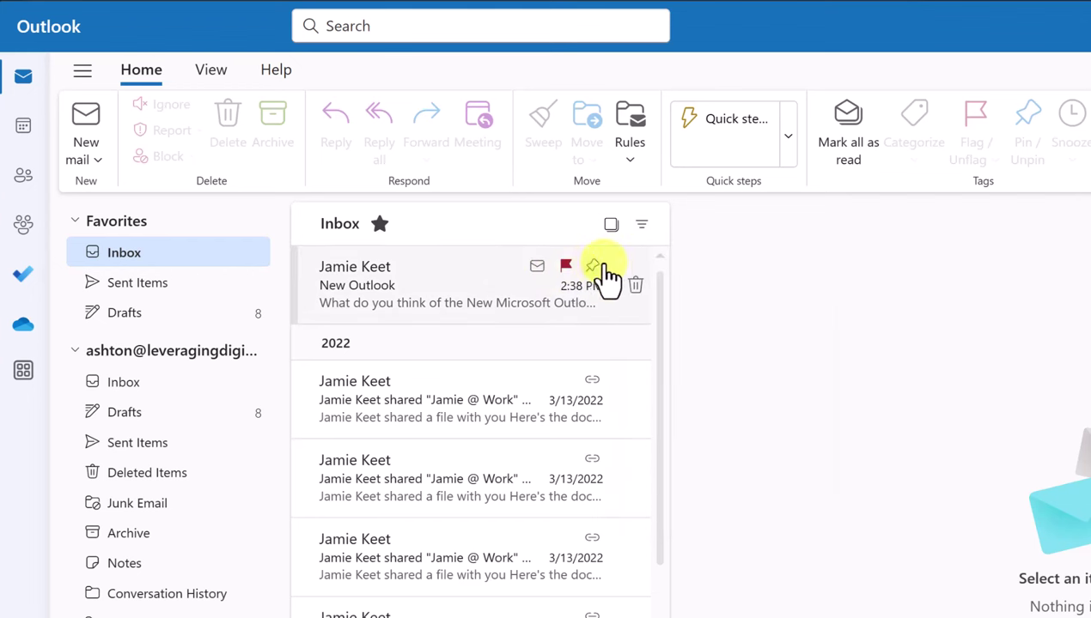
click(643, 229)
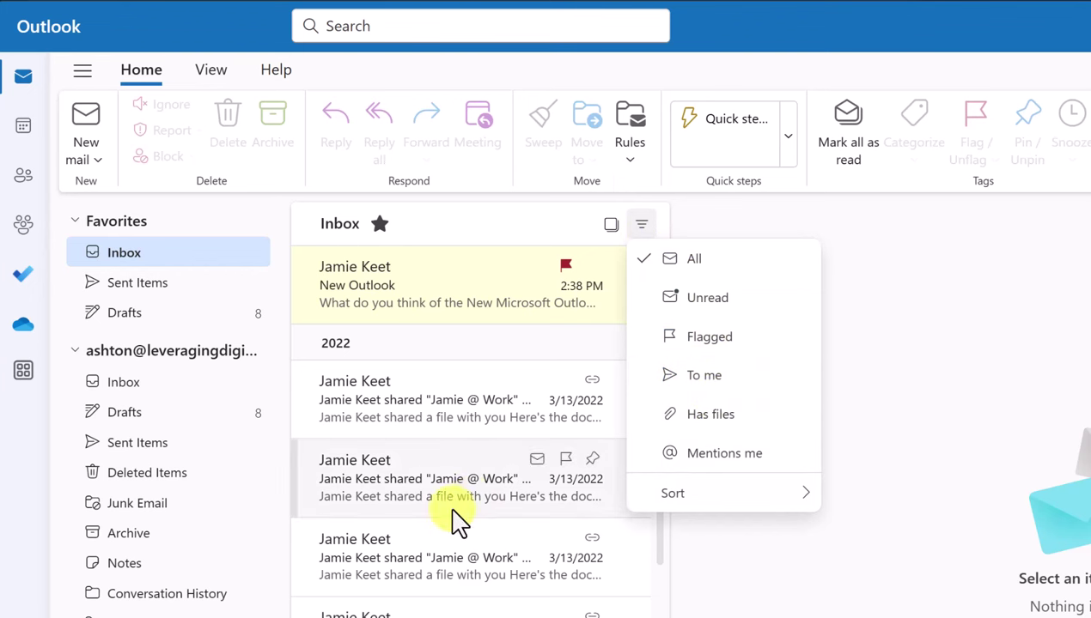
mouse_move(426, 569)
click(567, 541)
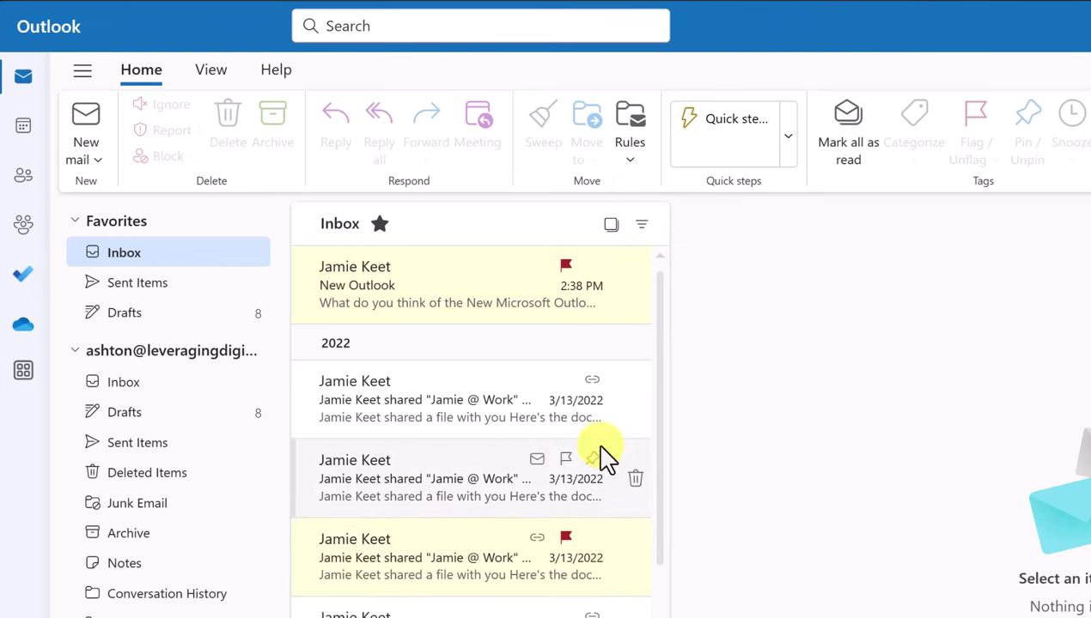
Filter the Inbox to show only flagged messages, then return to showing all messages
click(641, 226)
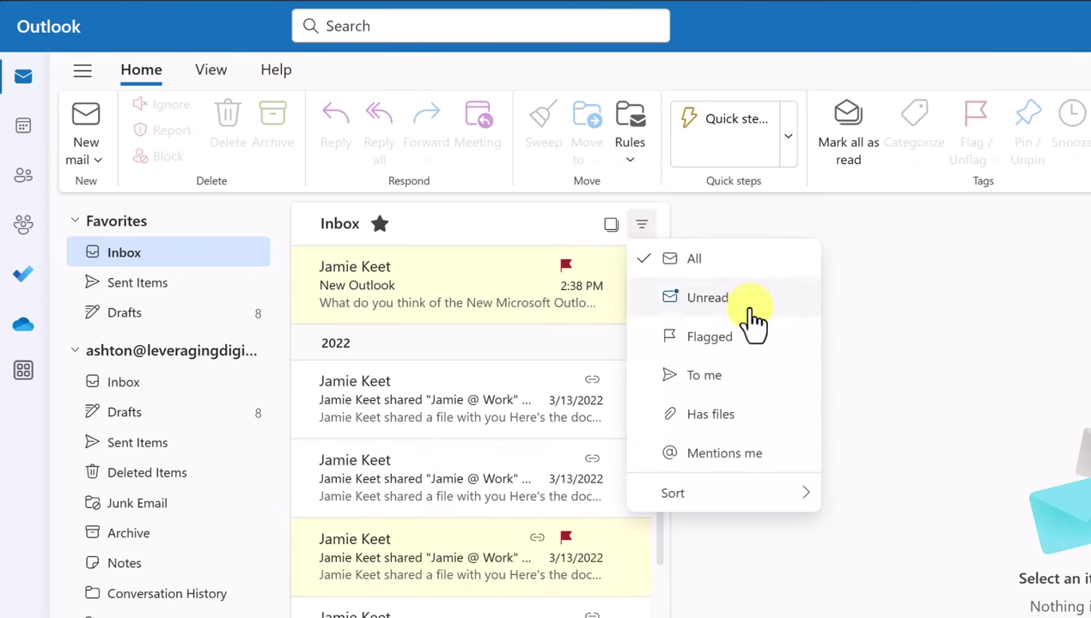
click(732, 340)
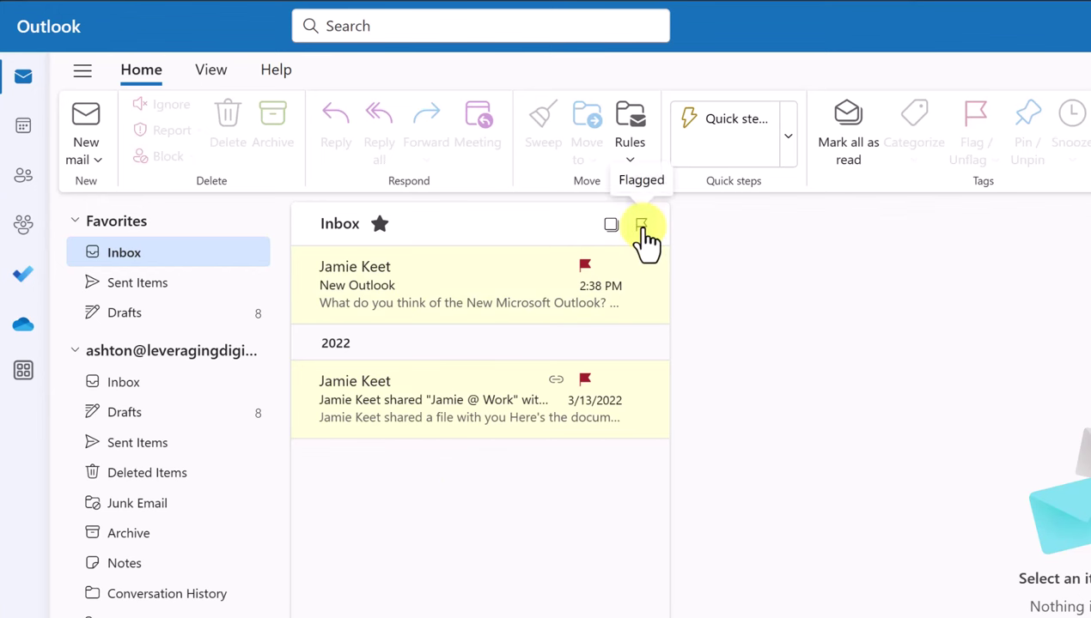
click(641, 227)
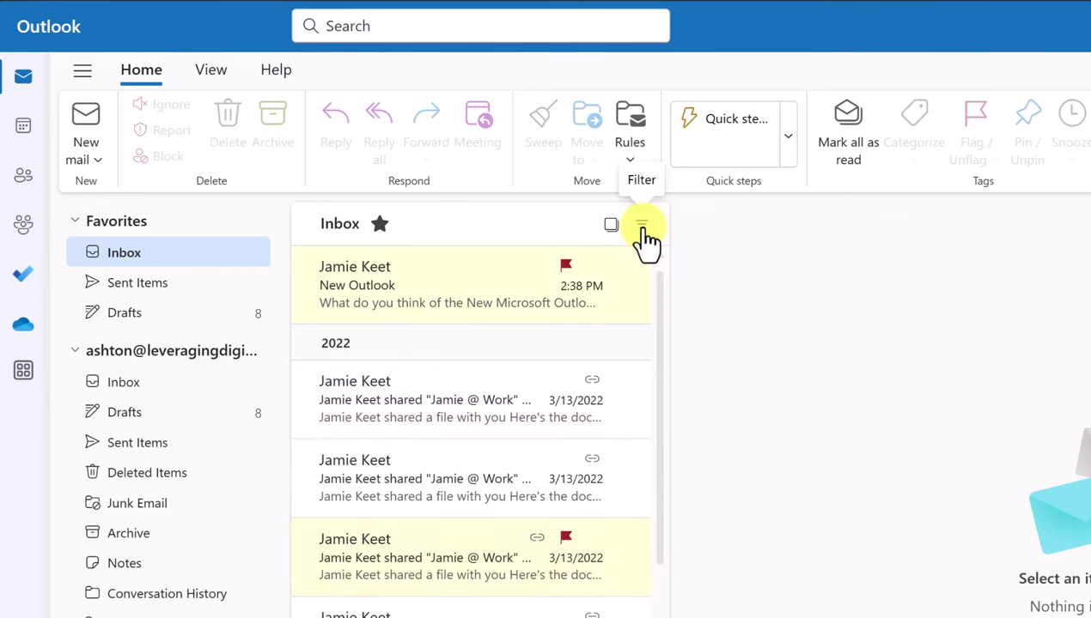
click(641, 227)
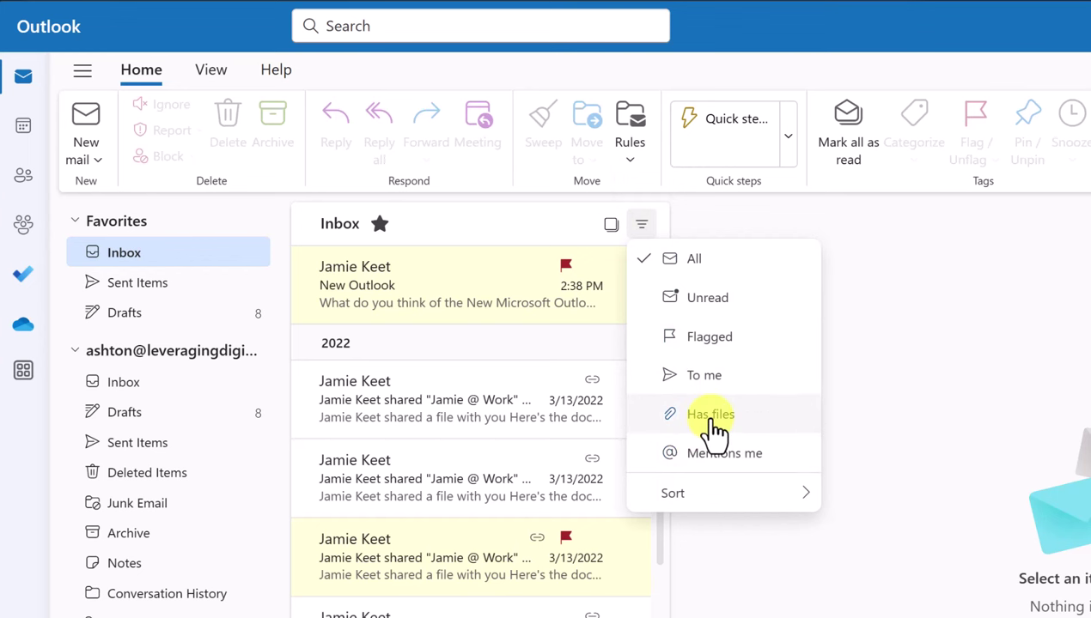
mouse_move(724, 509)
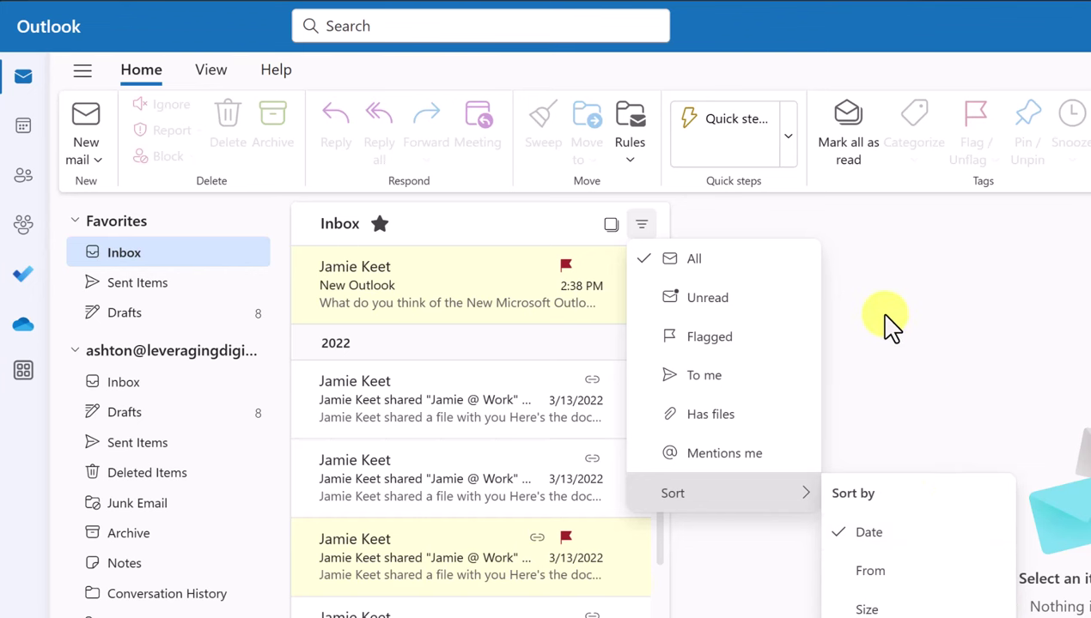
click(521, 230)
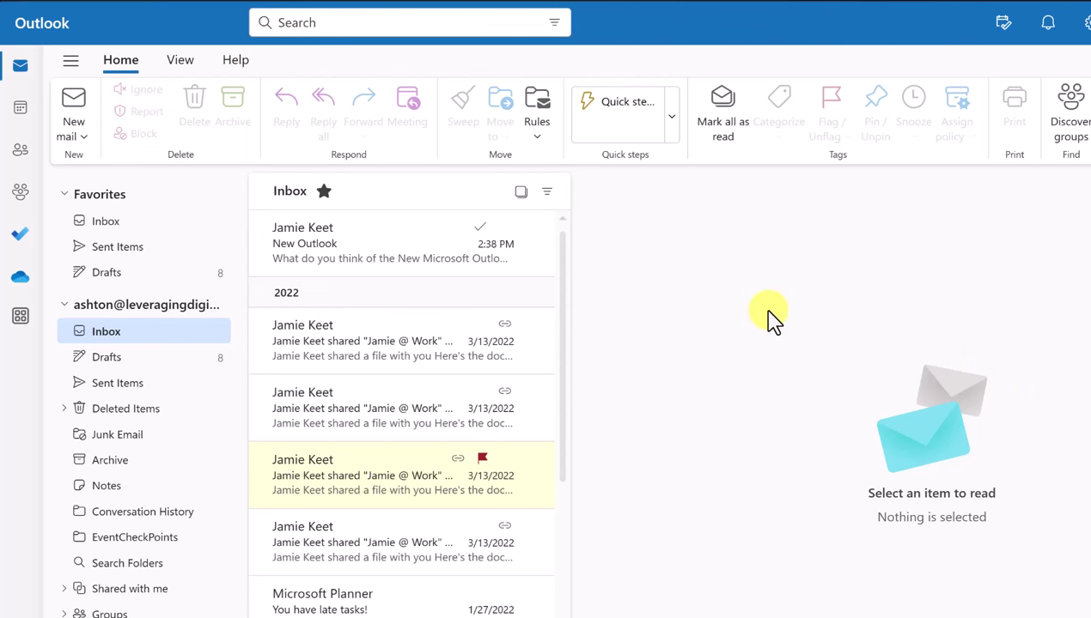
Tag the New Outlook message with the Green category
click(354, 263)
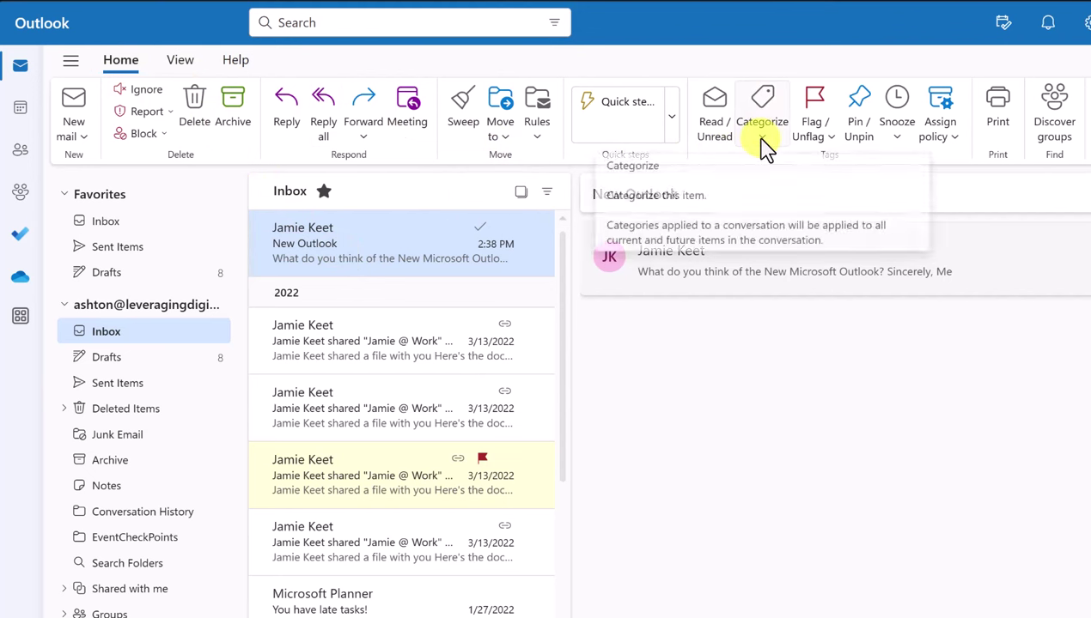
click(764, 146)
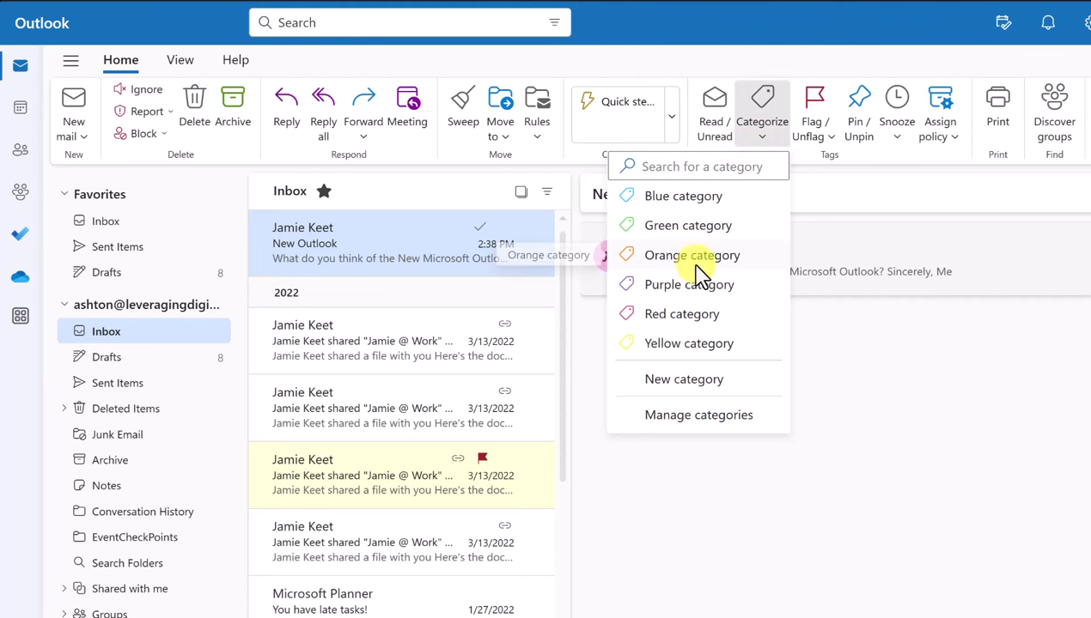
click(707, 227)
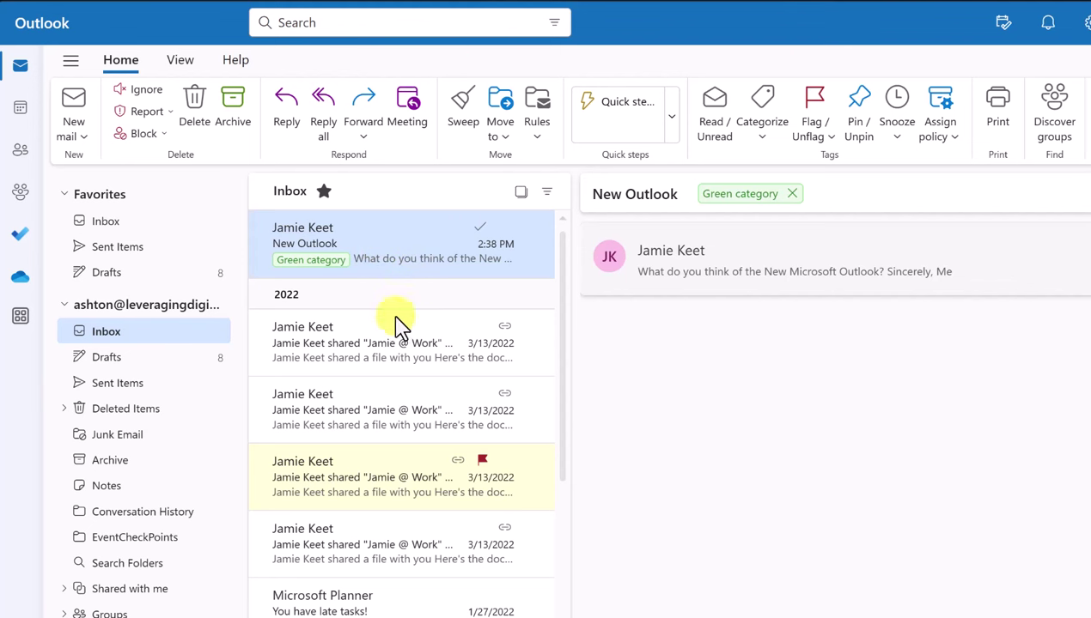
click(401, 361)
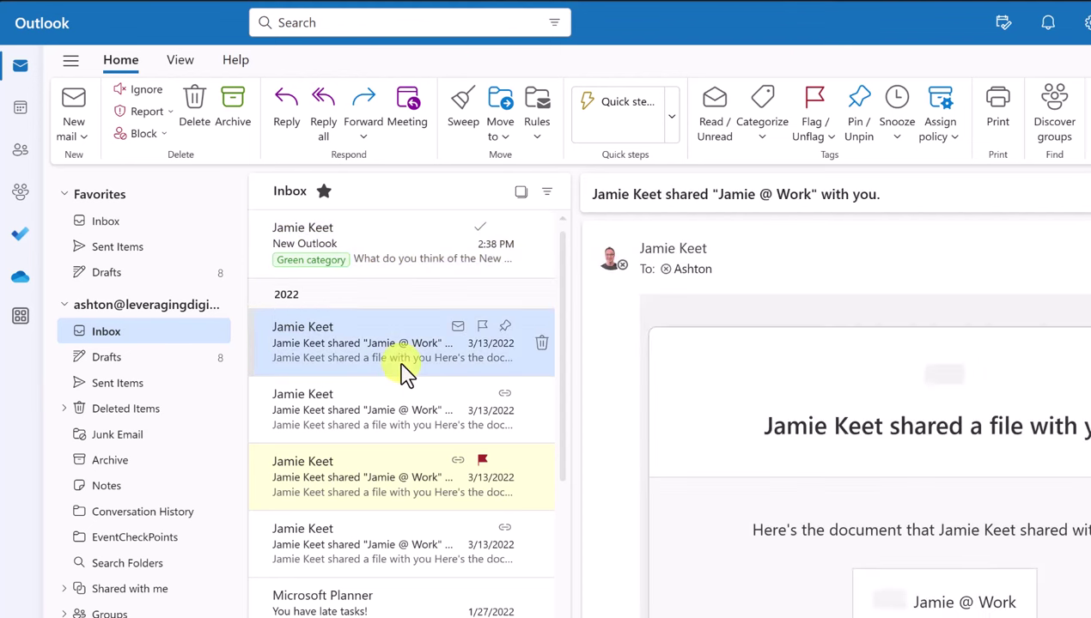
click(378, 245)
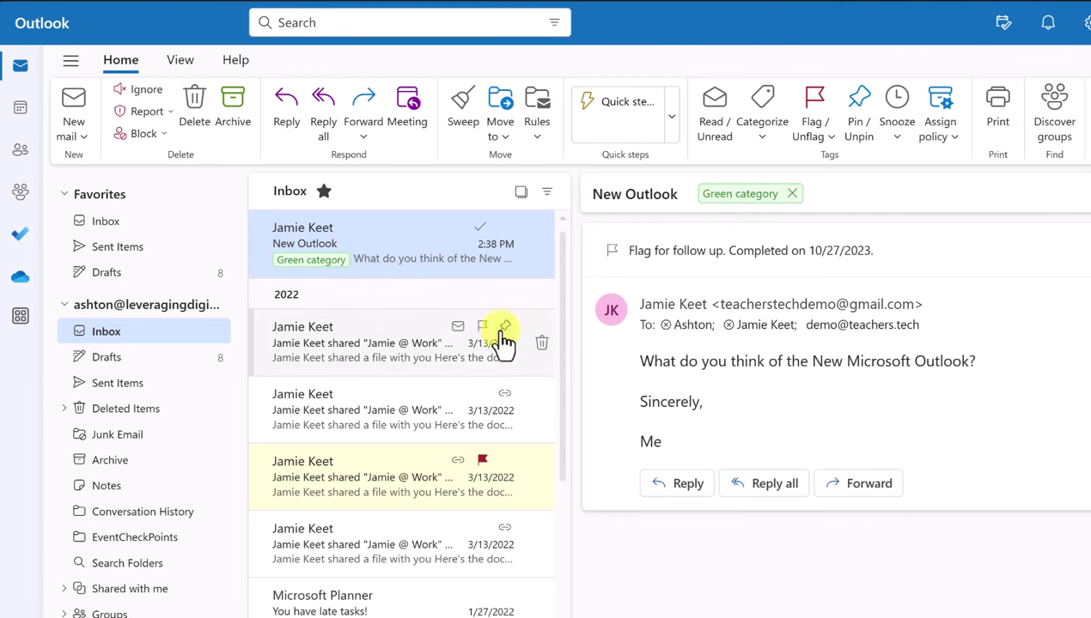
Tag the second shared-file message Green, list Green-category messages, then return to the Inbox
click(332, 419)
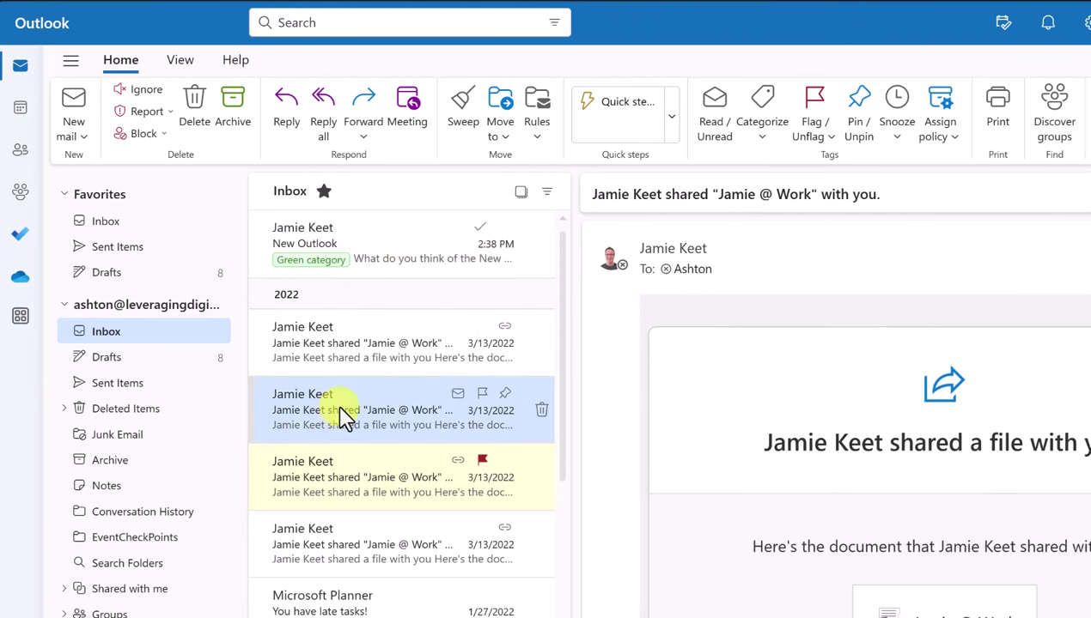
right_click(352, 417)
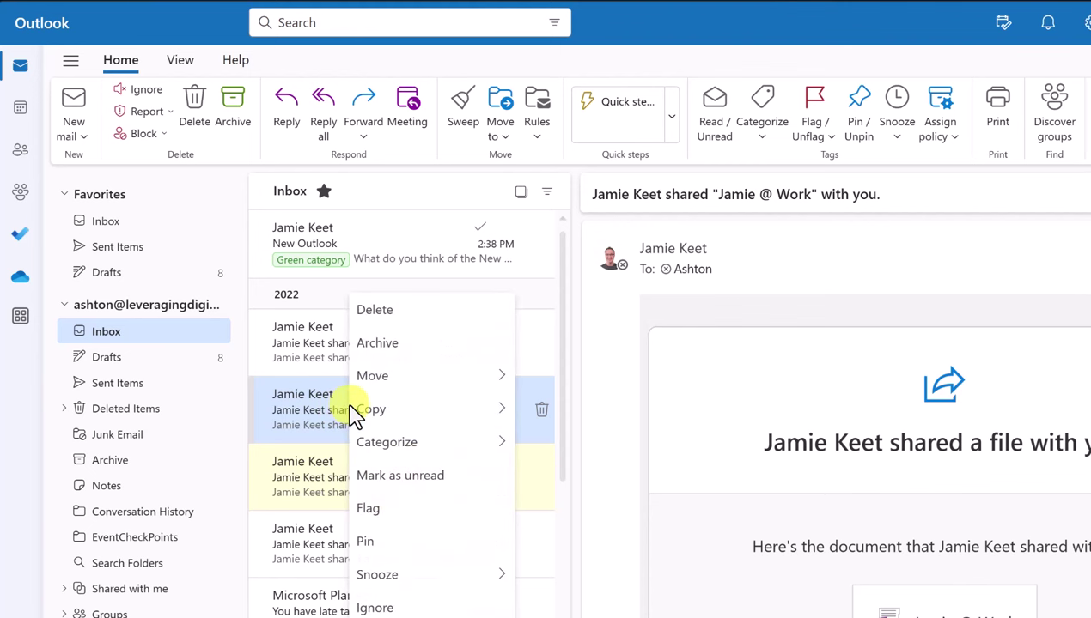
mouse_move(419, 447)
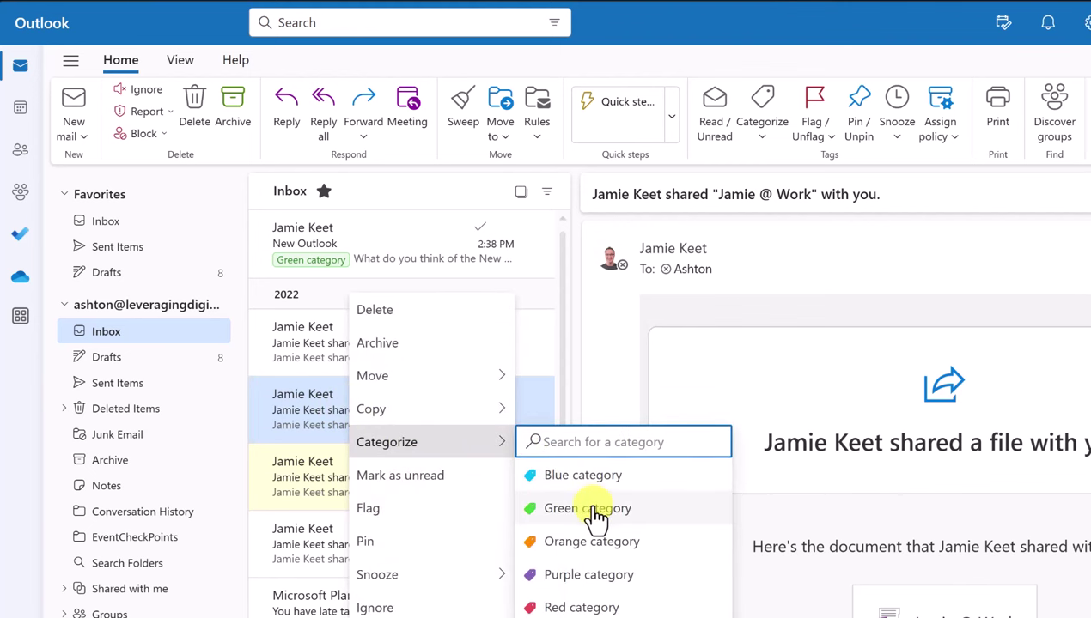
click(598, 509)
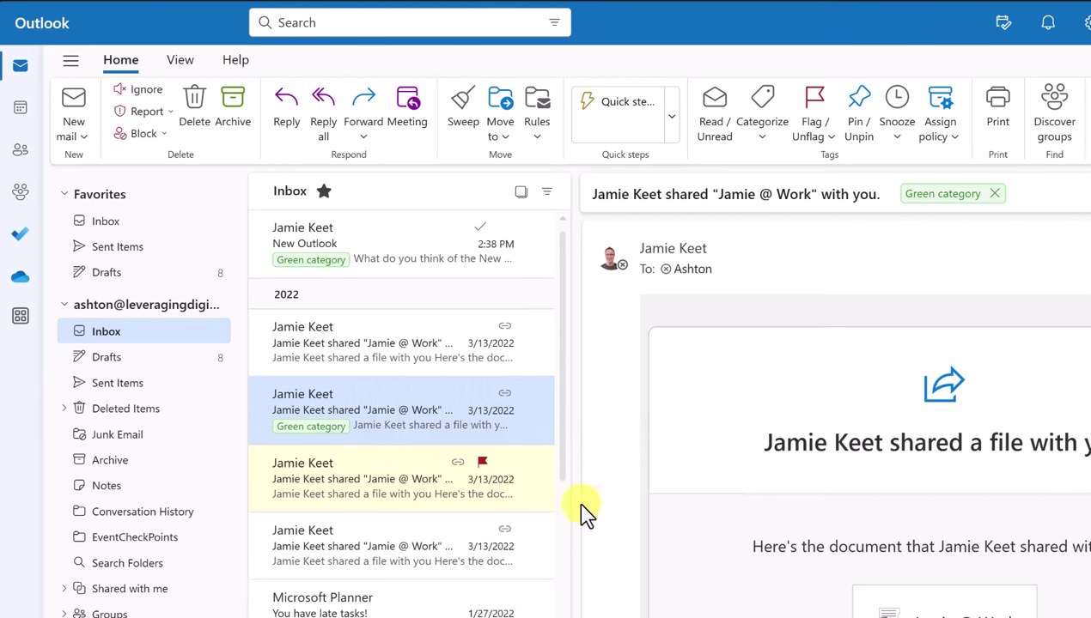
click(311, 431)
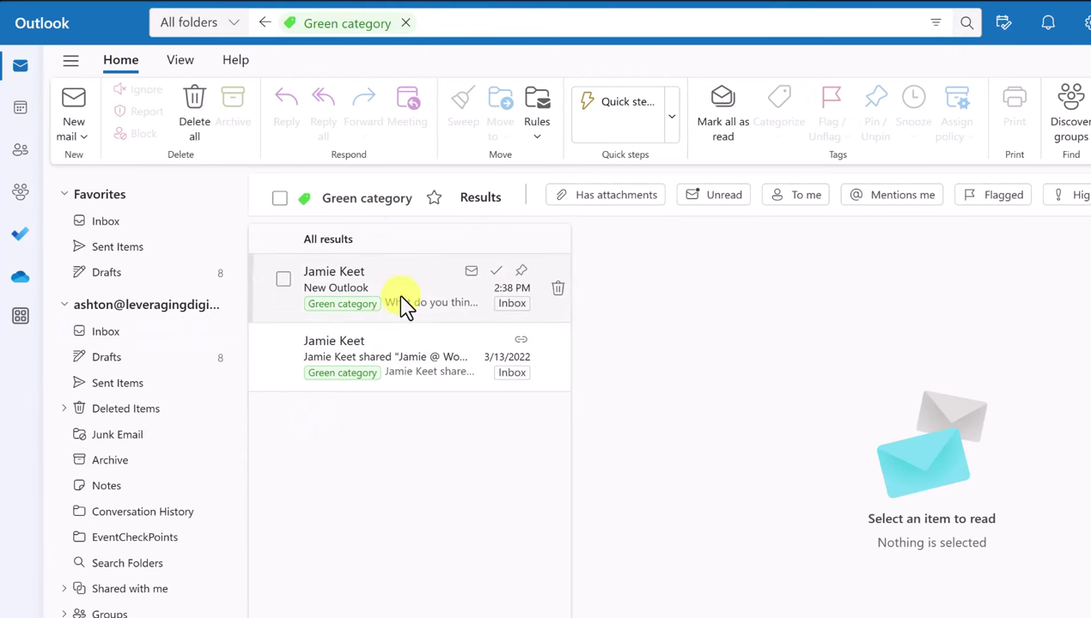
click(115, 335)
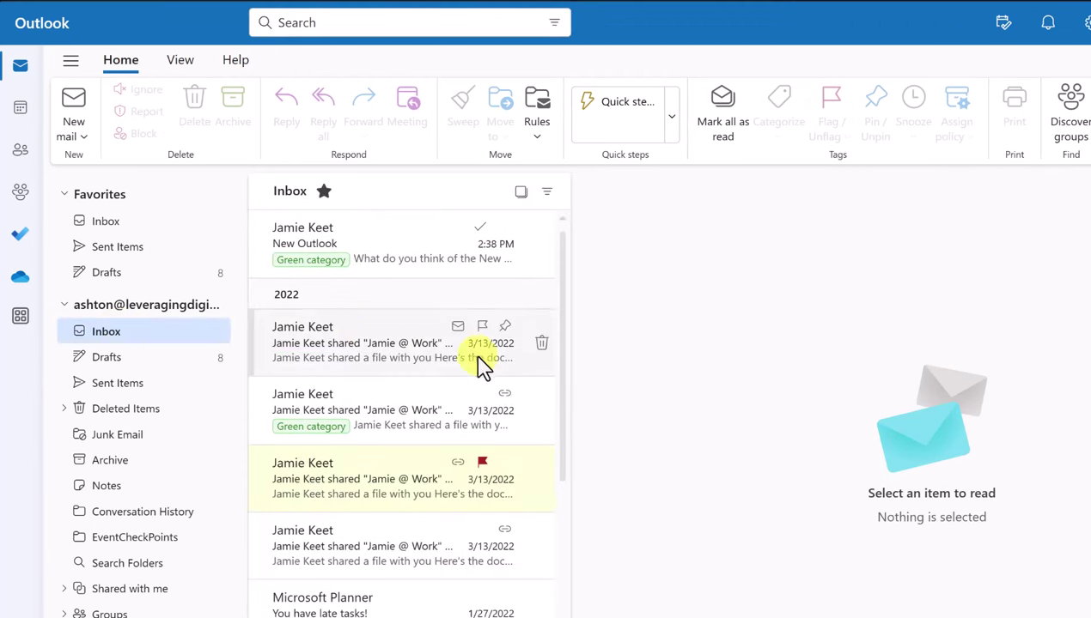
Remove Green from the New Outlook message, then search 'green' to list remaining Green-category messages
click(390, 247)
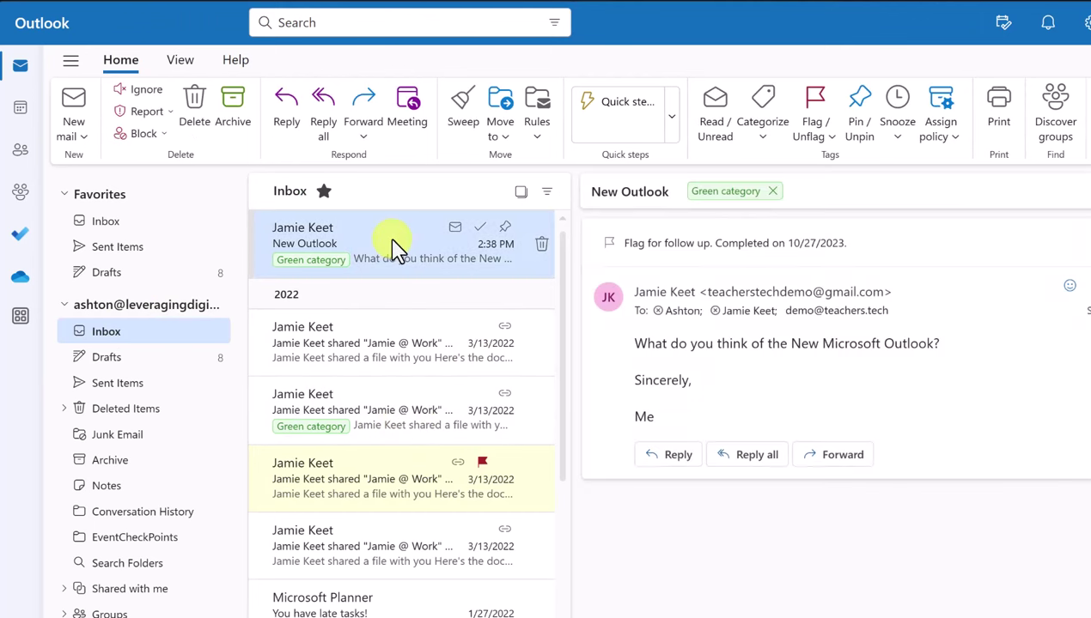
click(792, 194)
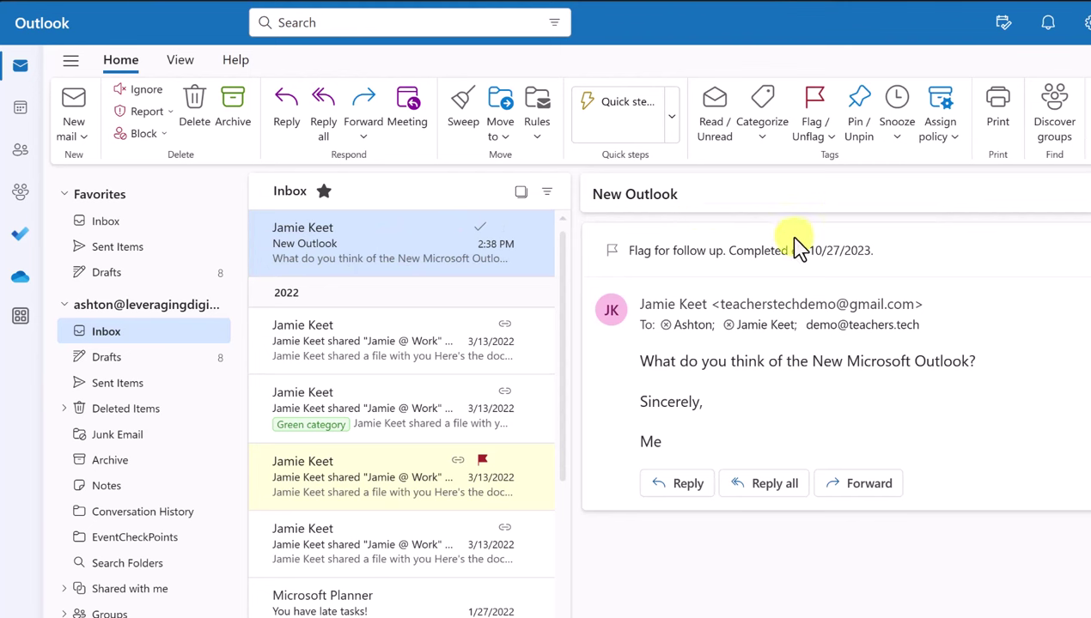
click(378, 22)
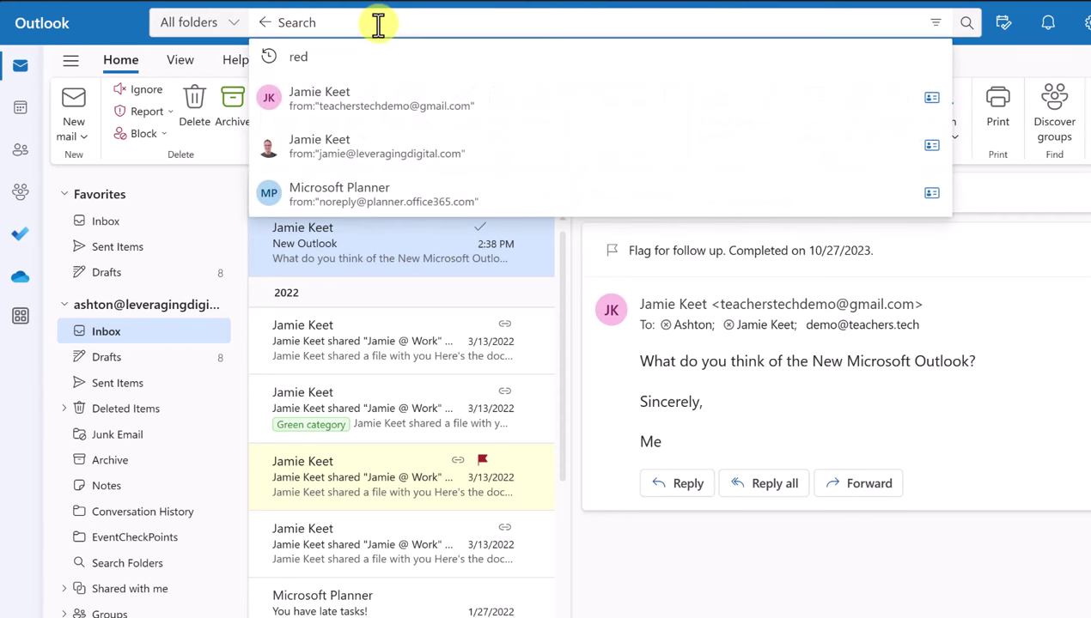
text(green)
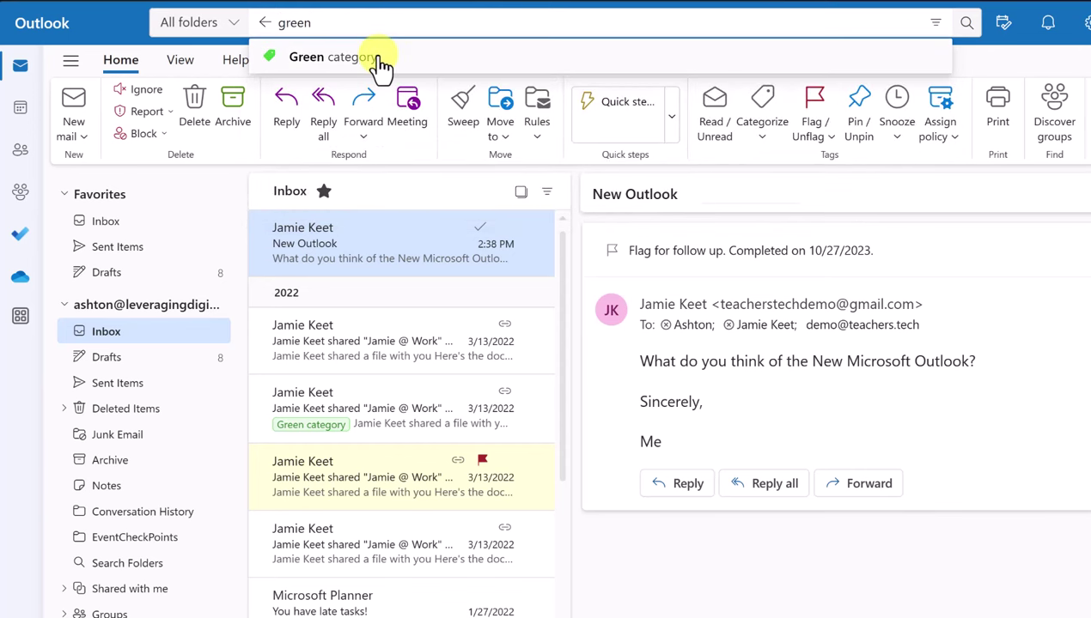
click(380, 65)
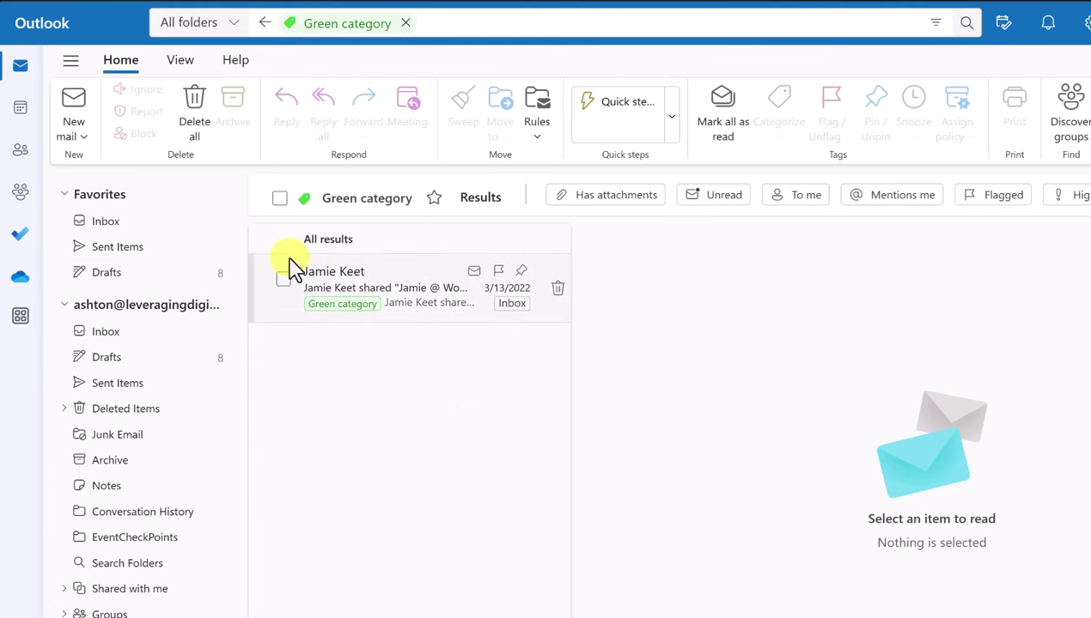
click(127, 339)
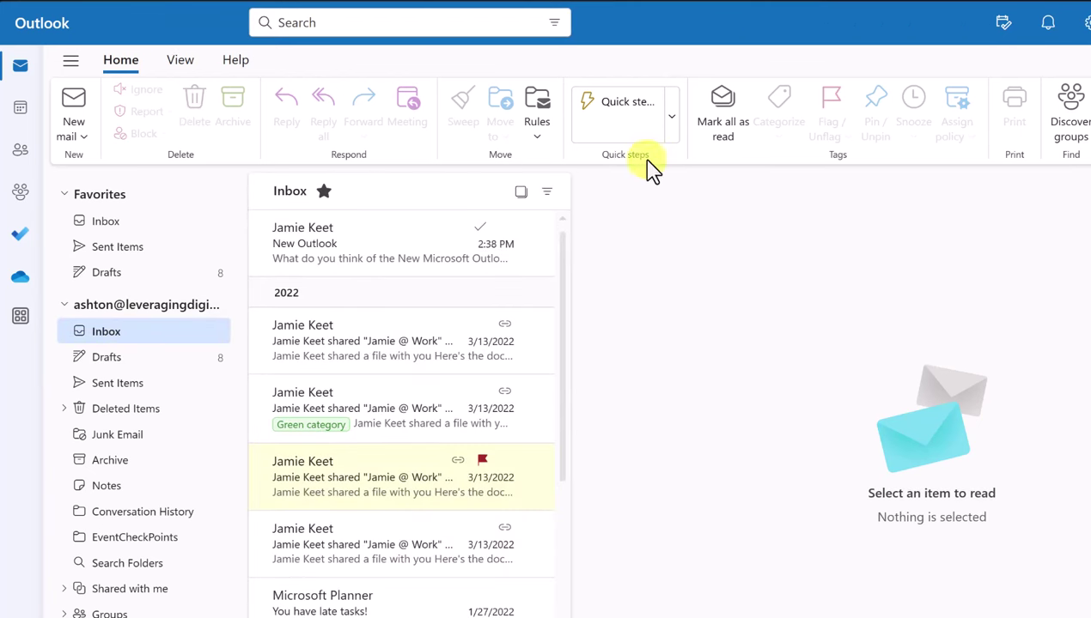
From the green-tagged shared-file message, open Manage categories, start editing Green, then cancel and close
click(381, 410)
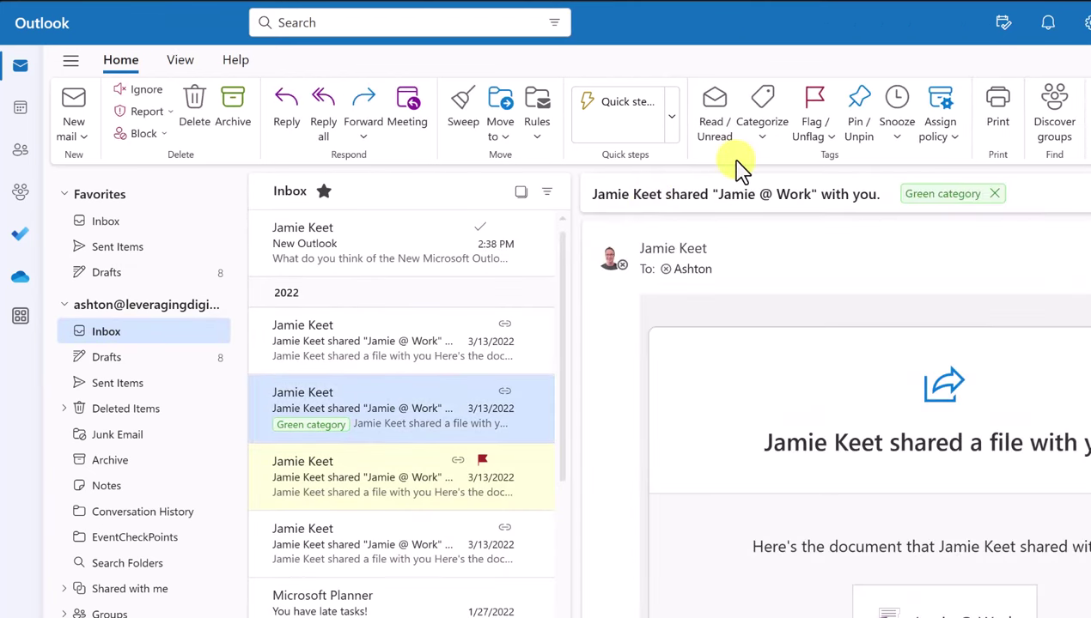
click(762, 137)
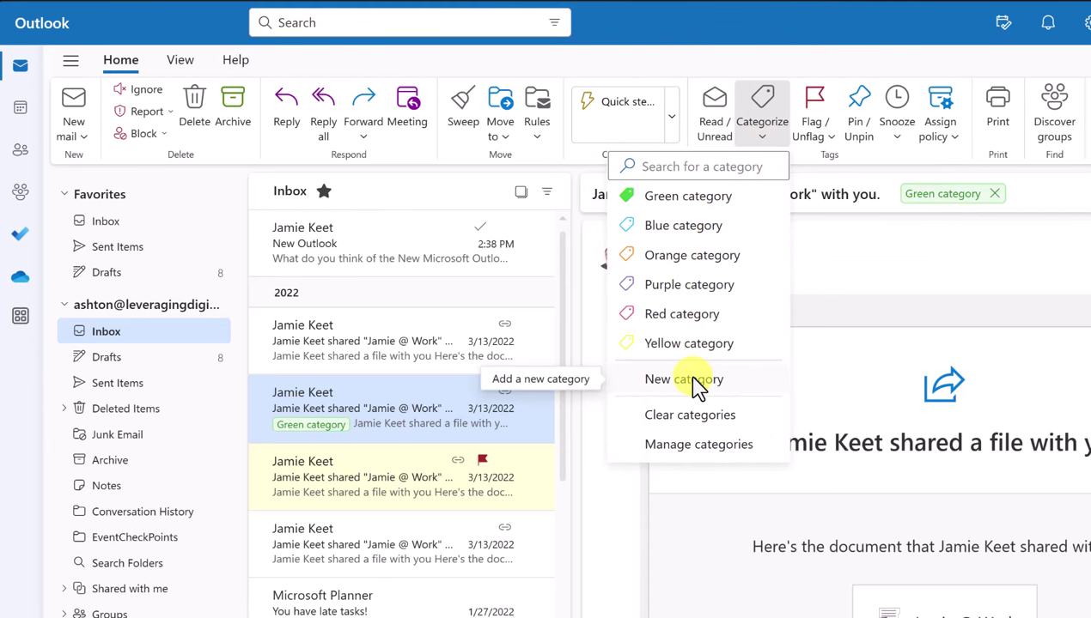
click(704, 445)
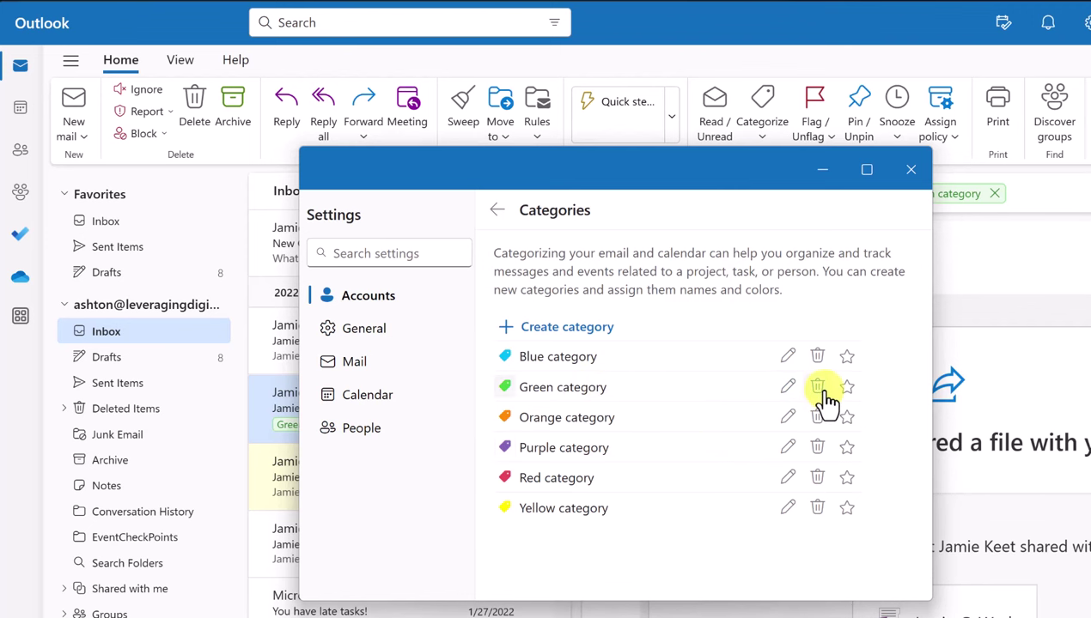
click(788, 387)
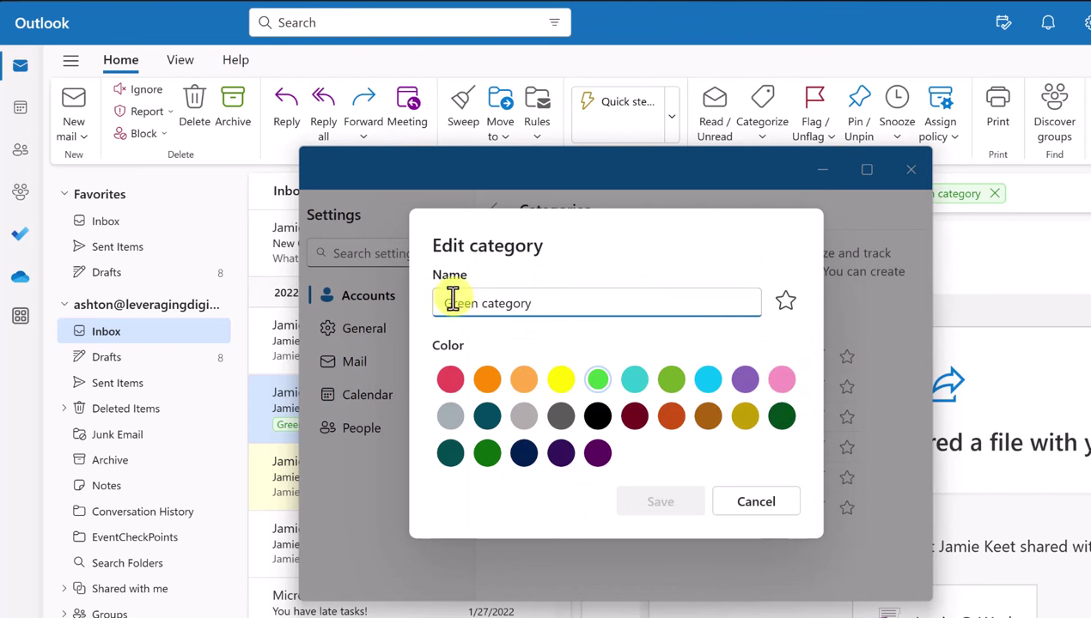
click(777, 519)
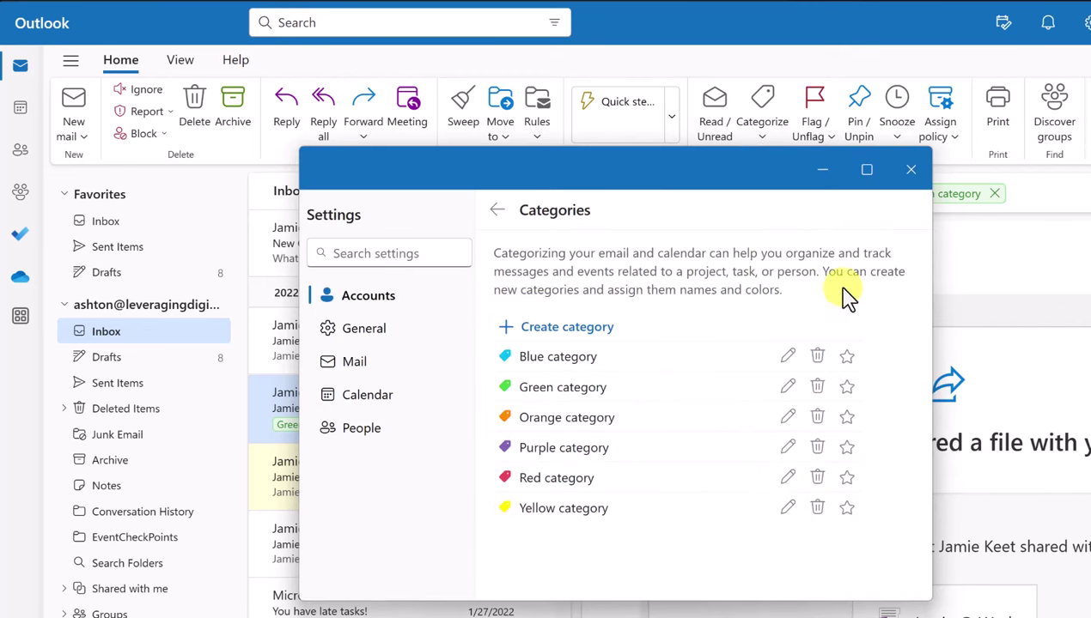
click(911, 169)
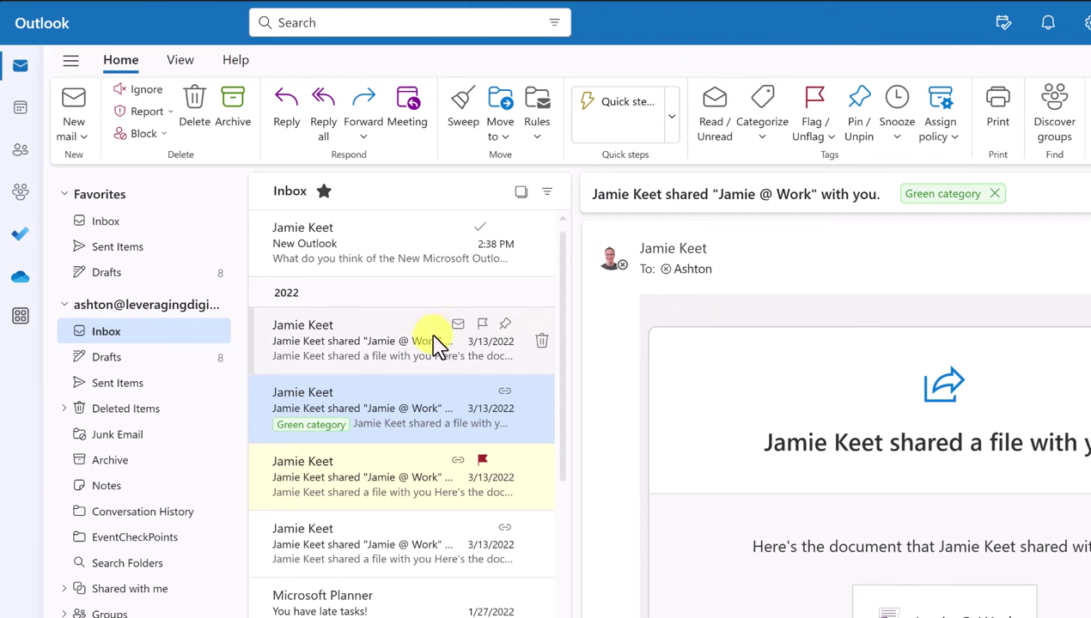
Move the New Outlook message into a newly created folder named 'Demo'
click(386, 263)
right_click(389, 264)
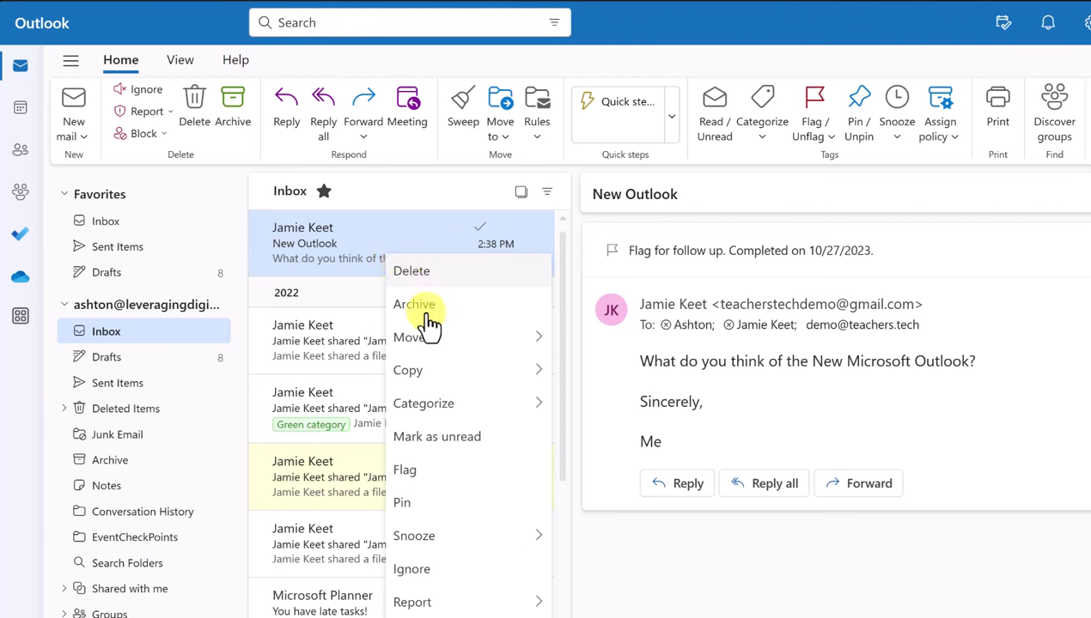
mouse_move(460, 414)
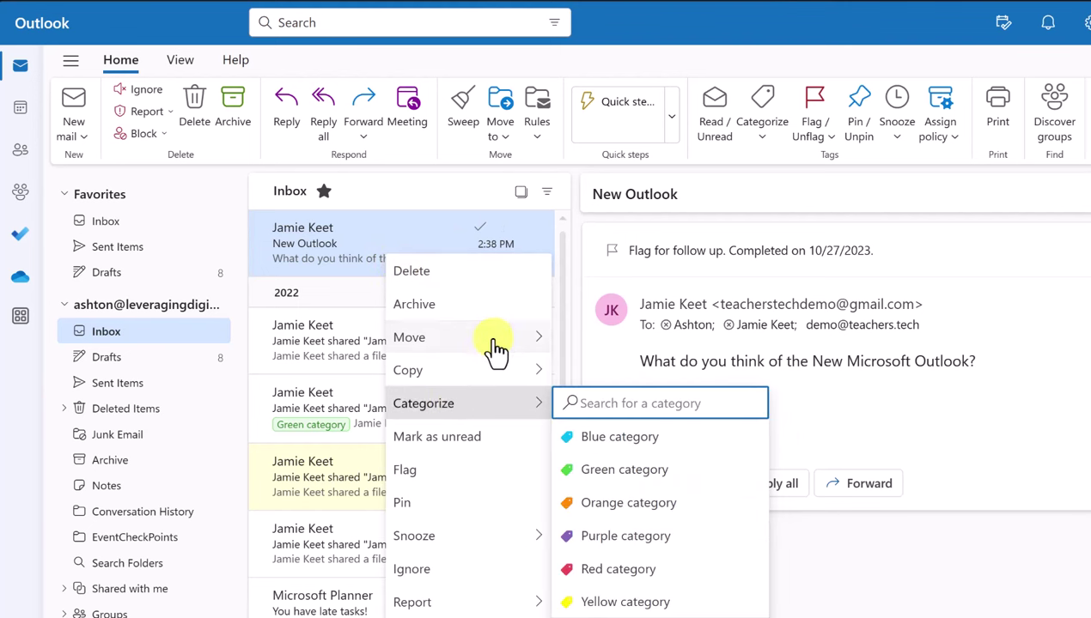
mouse_move(496, 344)
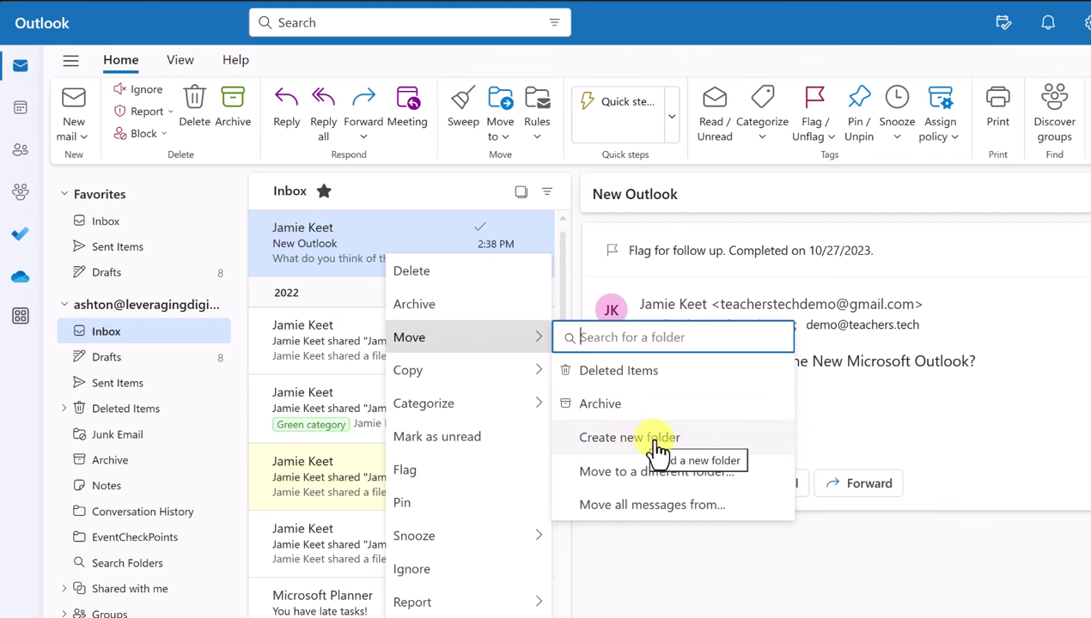
click(657, 441)
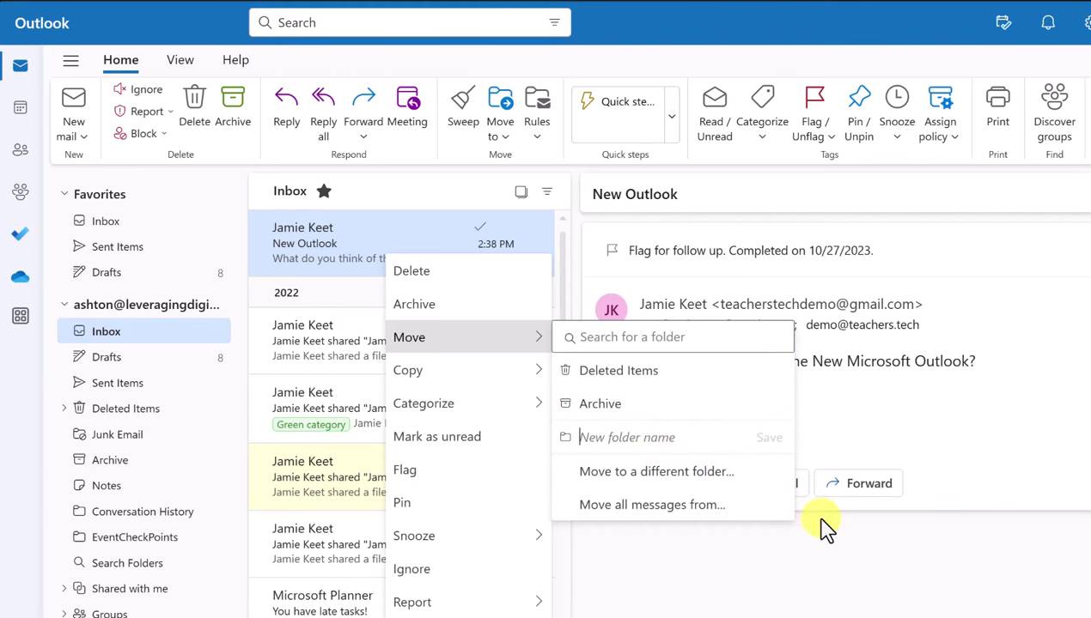
text(Demo)
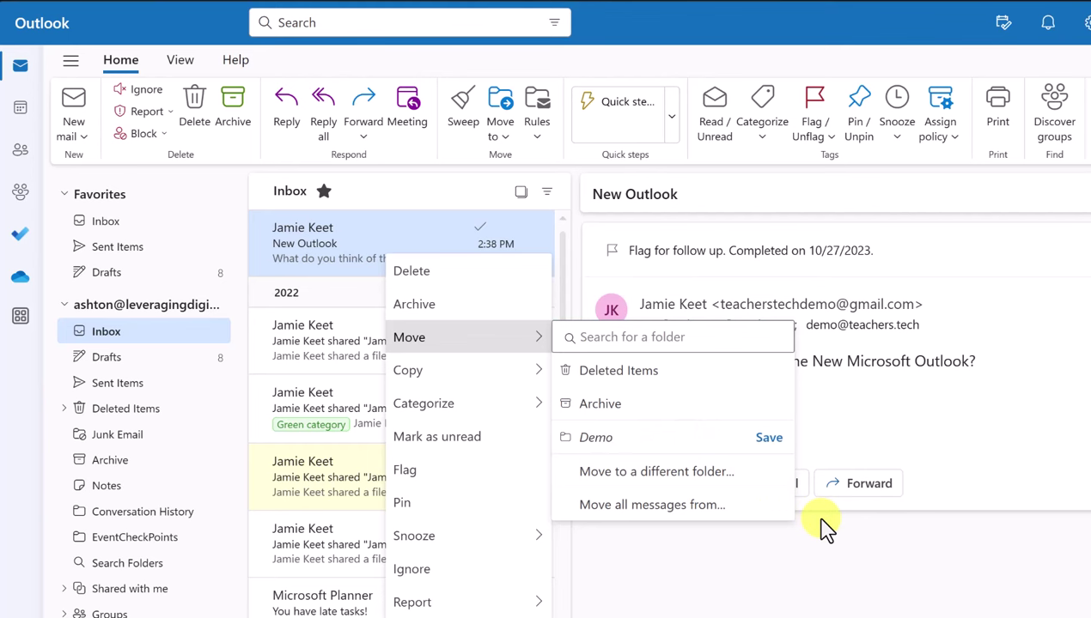
click(773, 439)
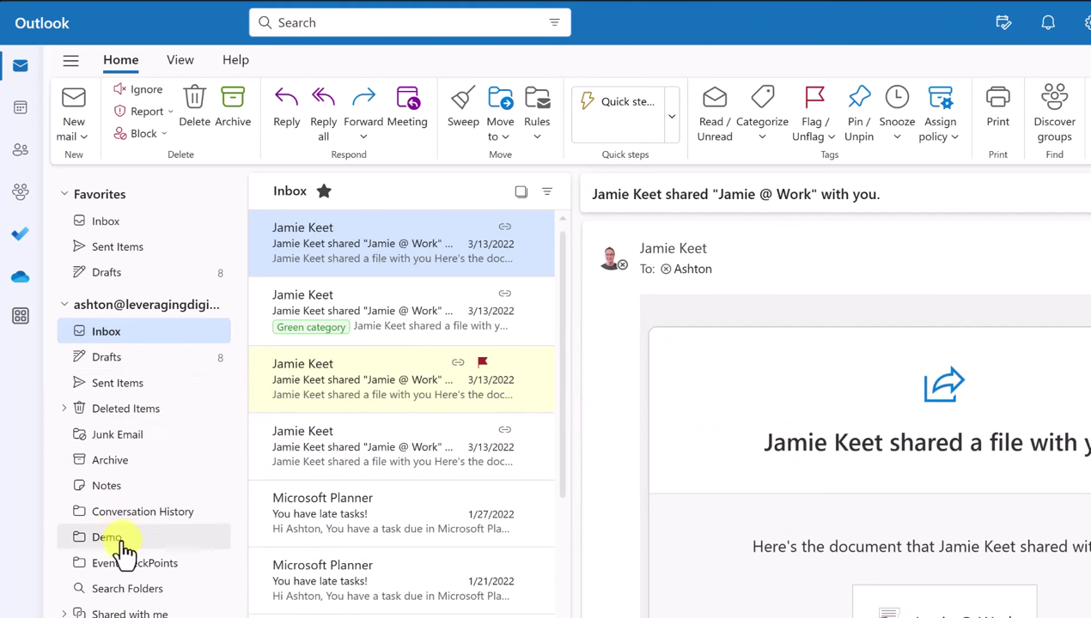
Drag the New Outlook message from Demo back to the Inbox, then drag it into Demo again
click(107, 538)
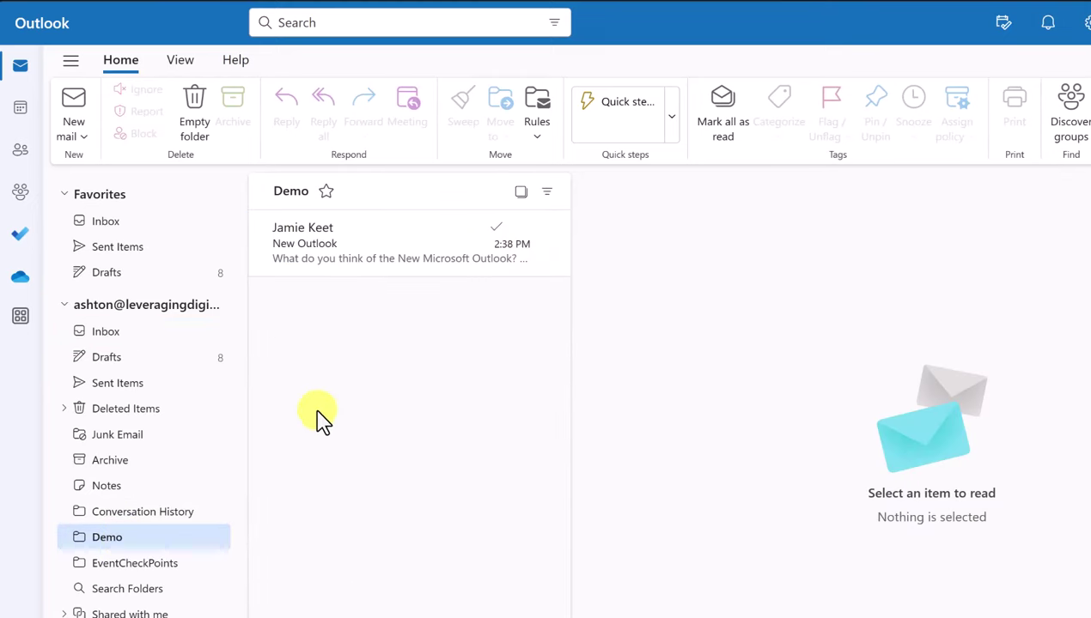
click(377, 256)
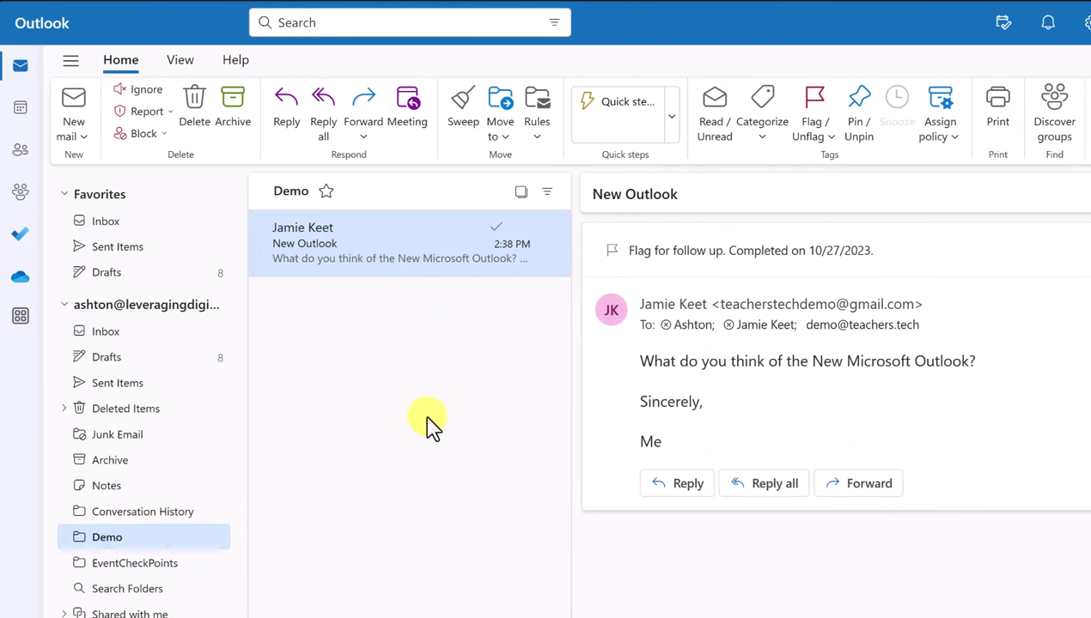
mouse_move(360, 275)
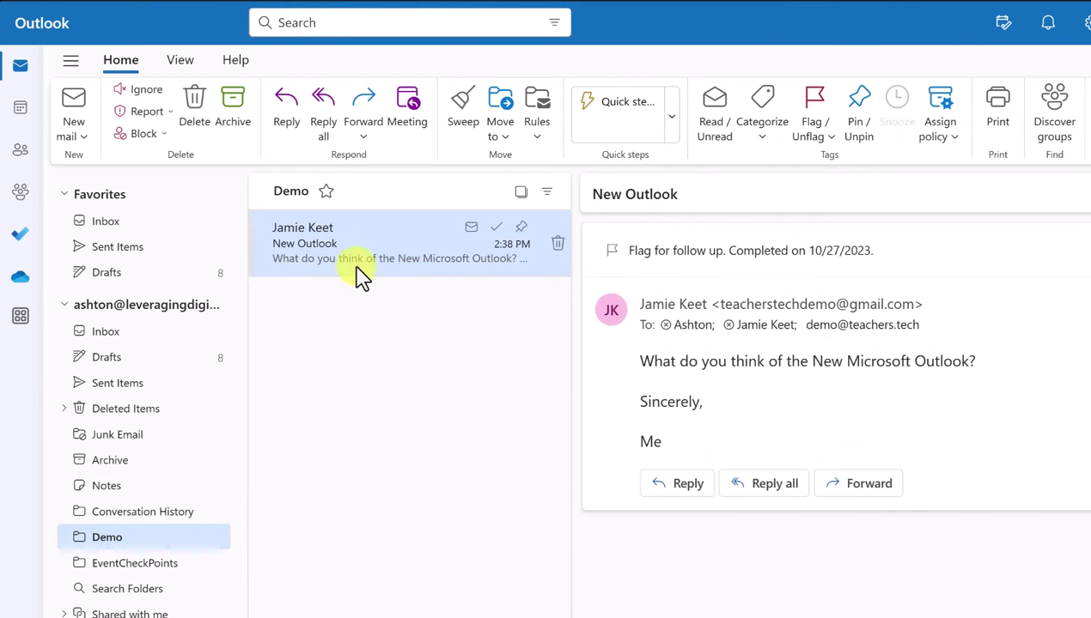
drag(361, 274, 114, 341)
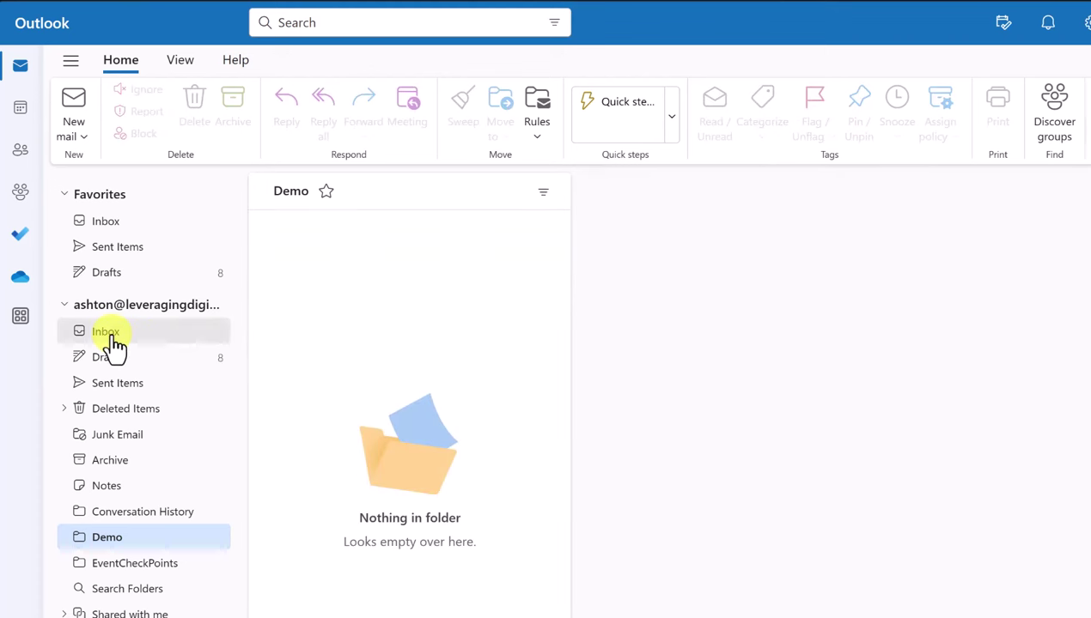
click(114, 342)
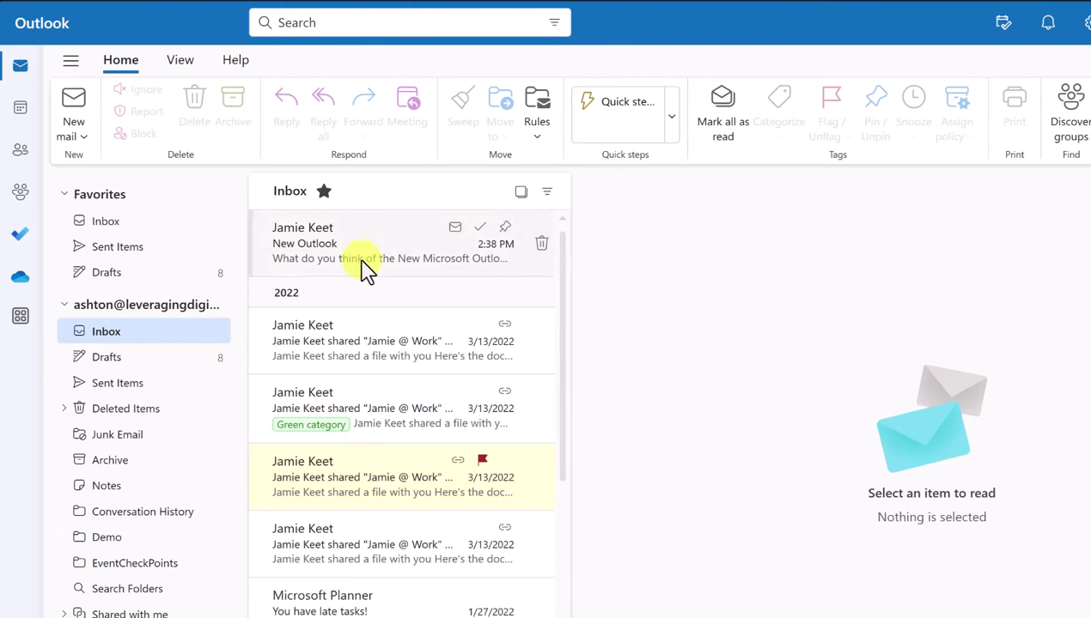
drag(365, 269, 114, 541)
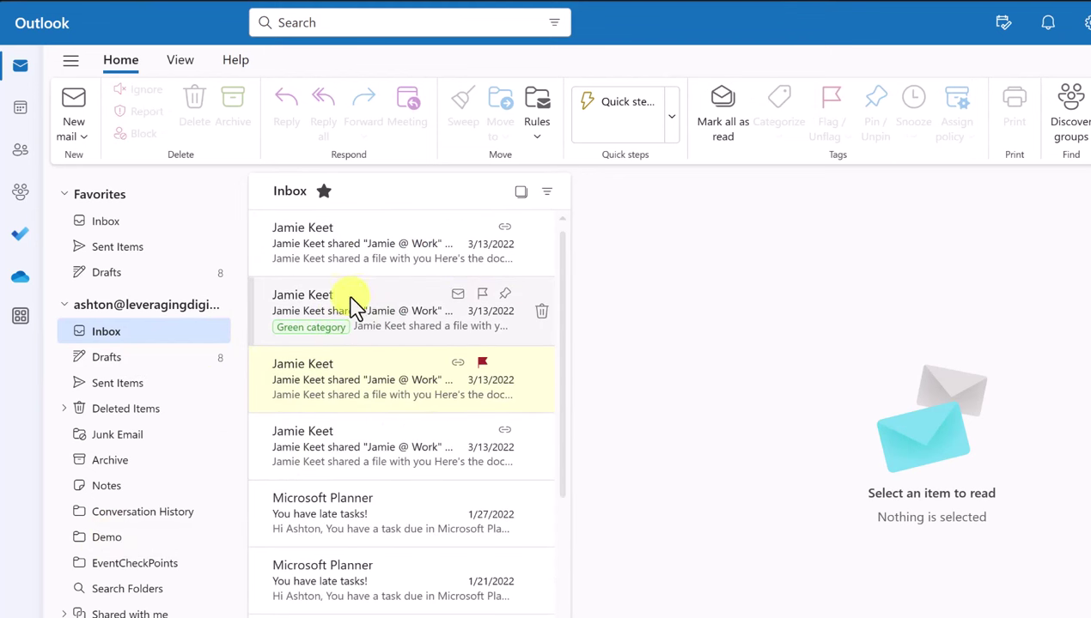
Move the green-categorized and flagged shared-file messages together into the Demo folder
click(520, 191)
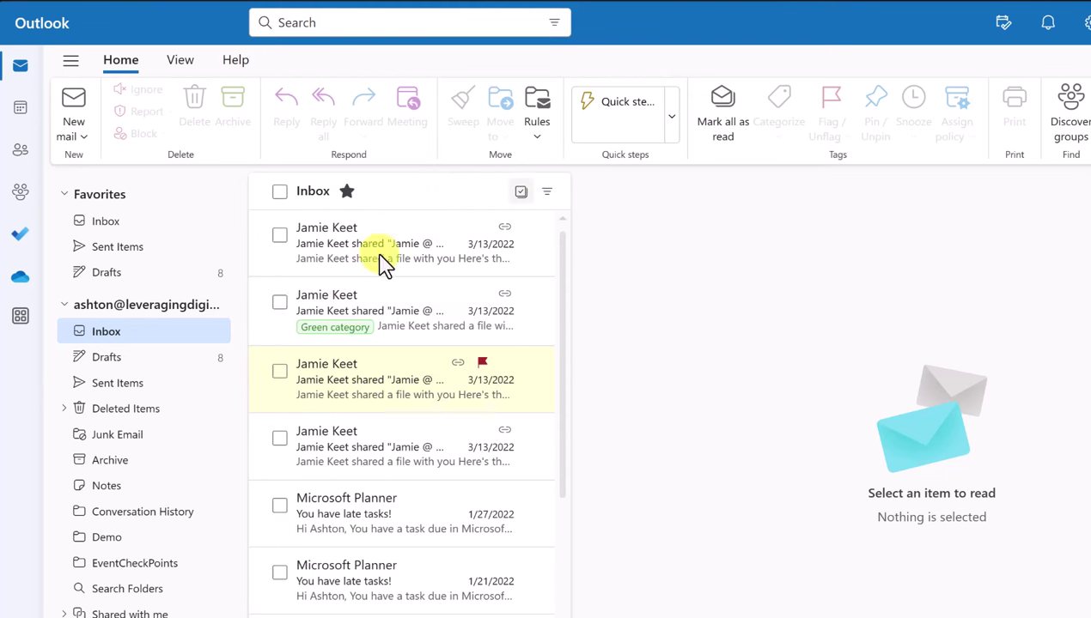
click(279, 302)
click(279, 372)
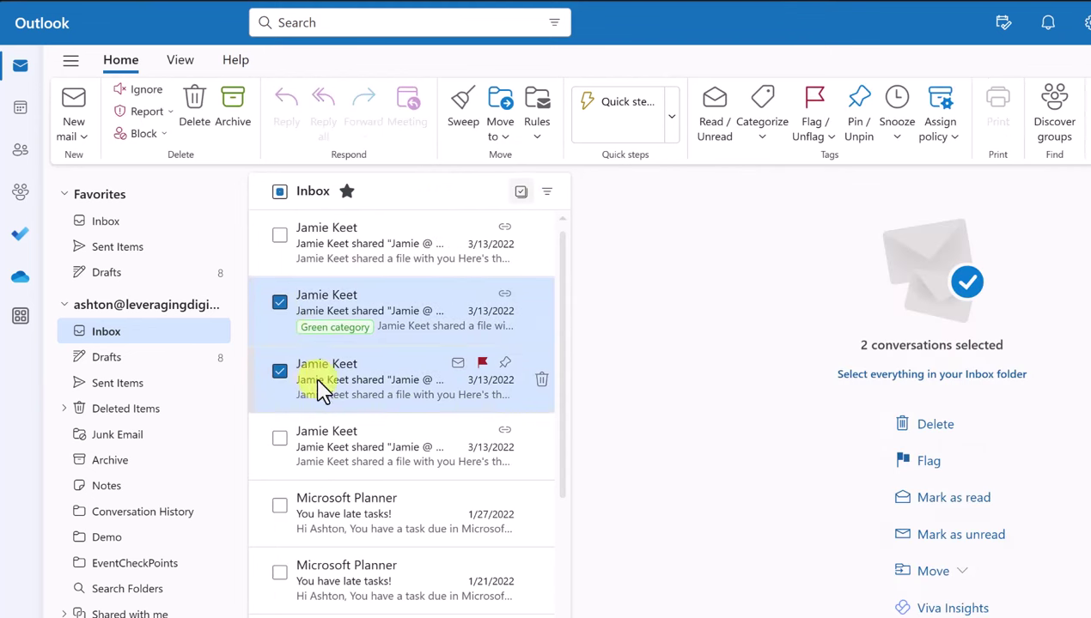
drag(327, 384, 124, 543)
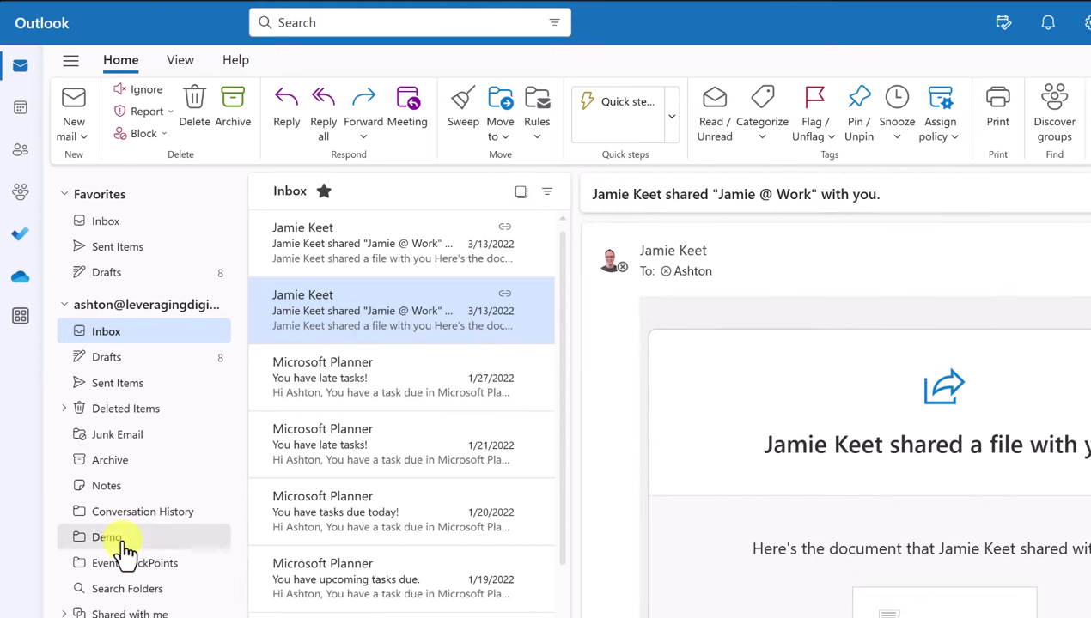
click(122, 541)
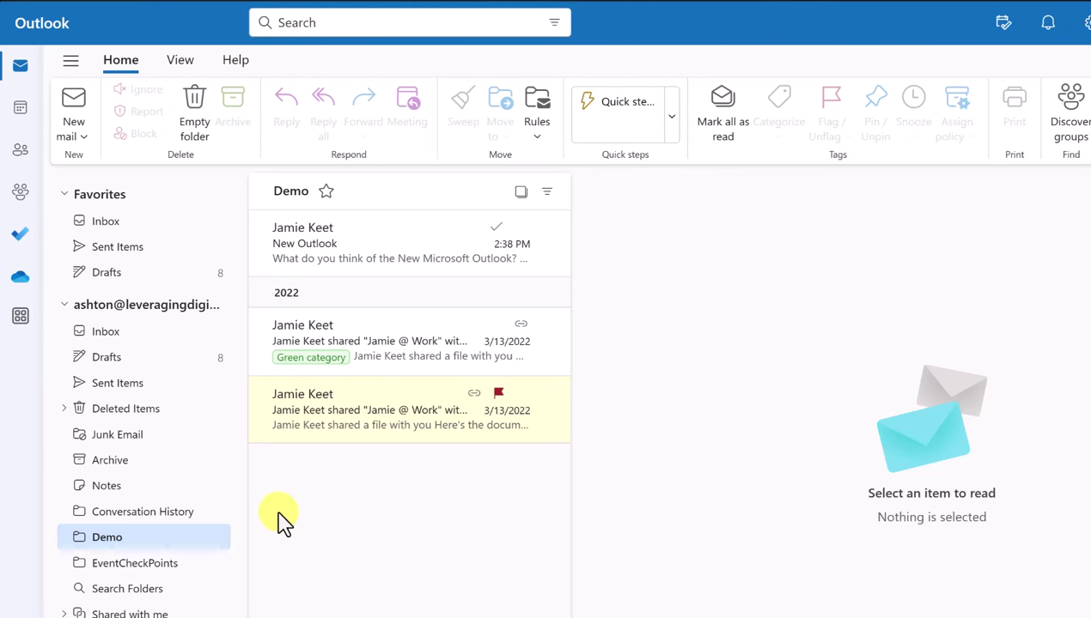
Move the New Outlook message from Demo back to the Inbox
right_click(361, 256)
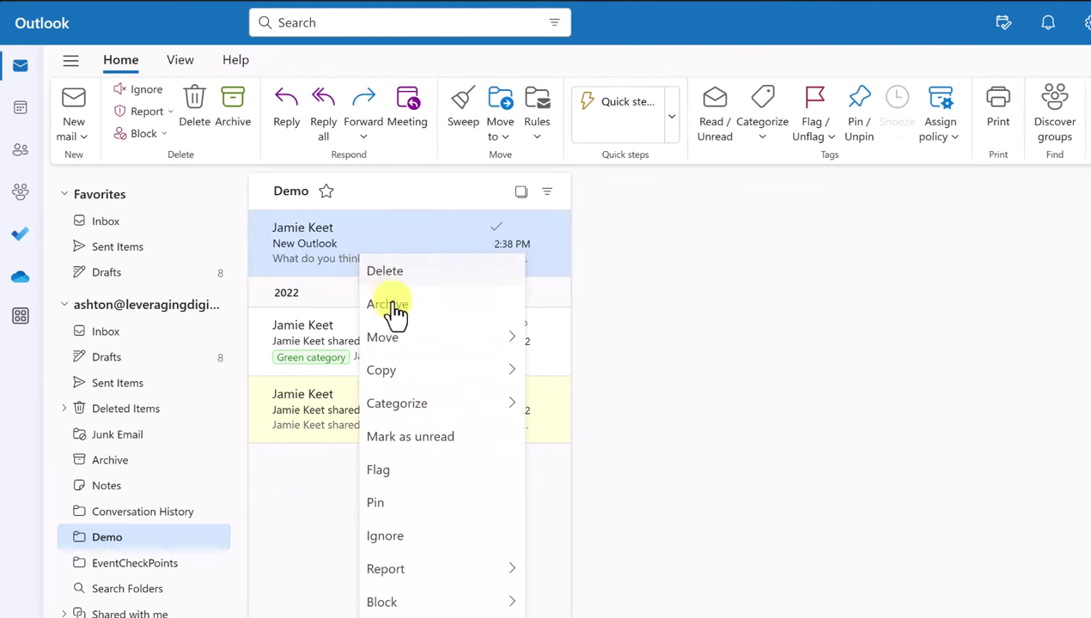
mouse_move(413, 342)
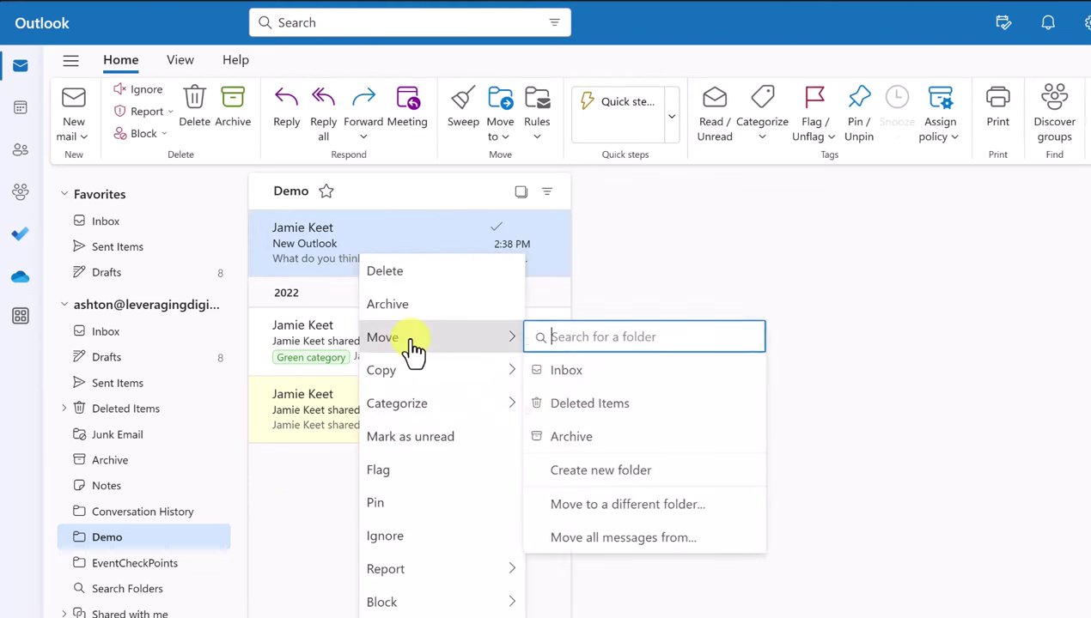
click(568, 370)
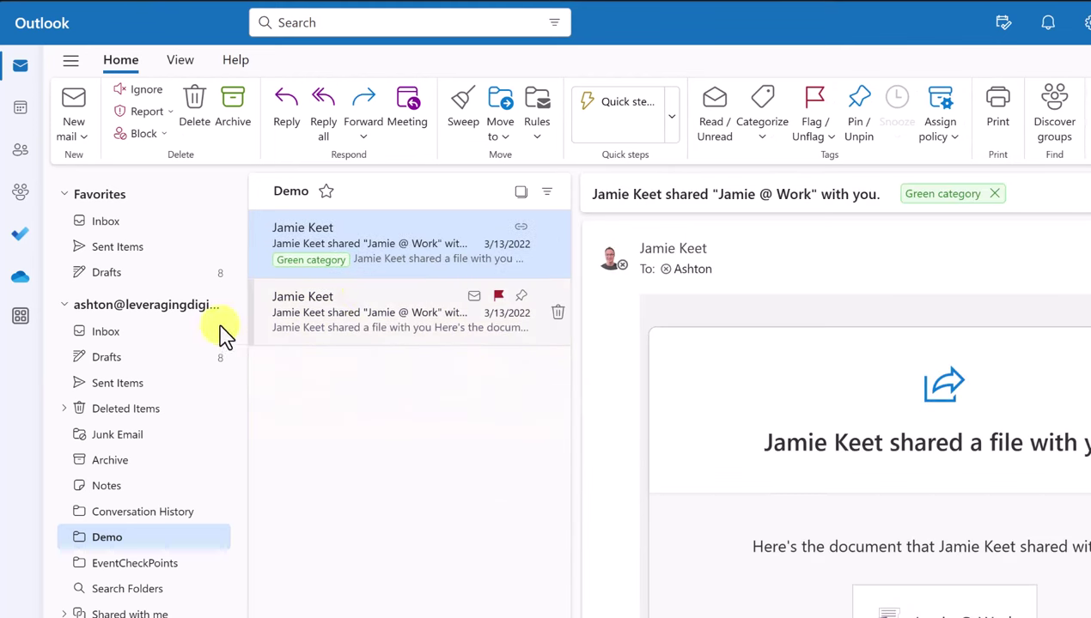